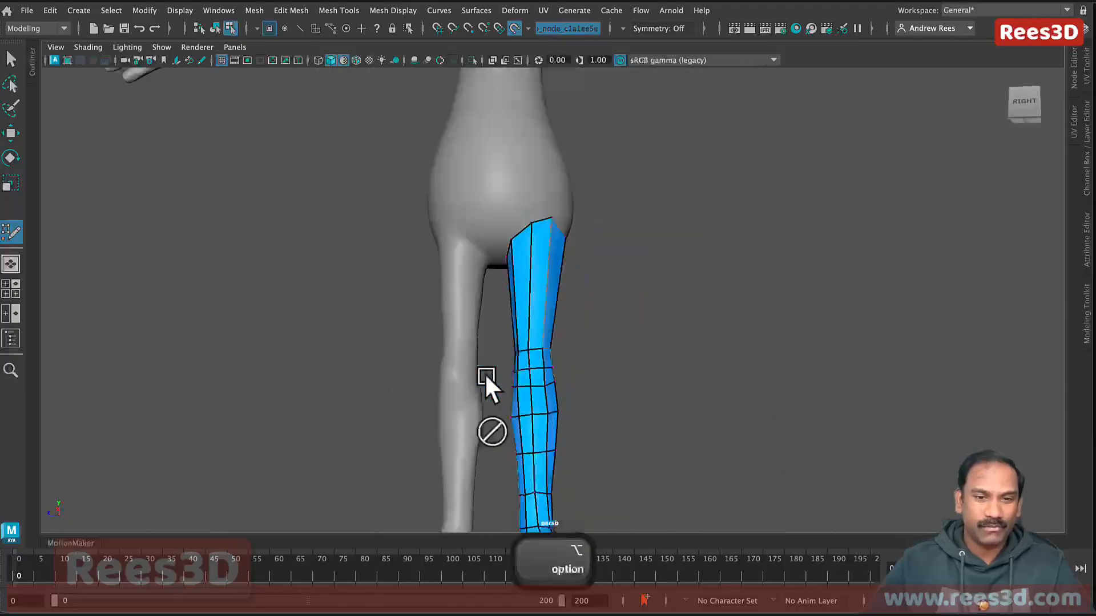
Step: Orbit the camera around the alien's retopologized leg mesh
alt+drag(500, 231, 655, 298)
Step: In Topology Settings, enable Smart Low Poly at Standard quality with Quad topology
alt+right_drag(642, 220, 514, 279)
alt+drag(642, 222, 677, 333)
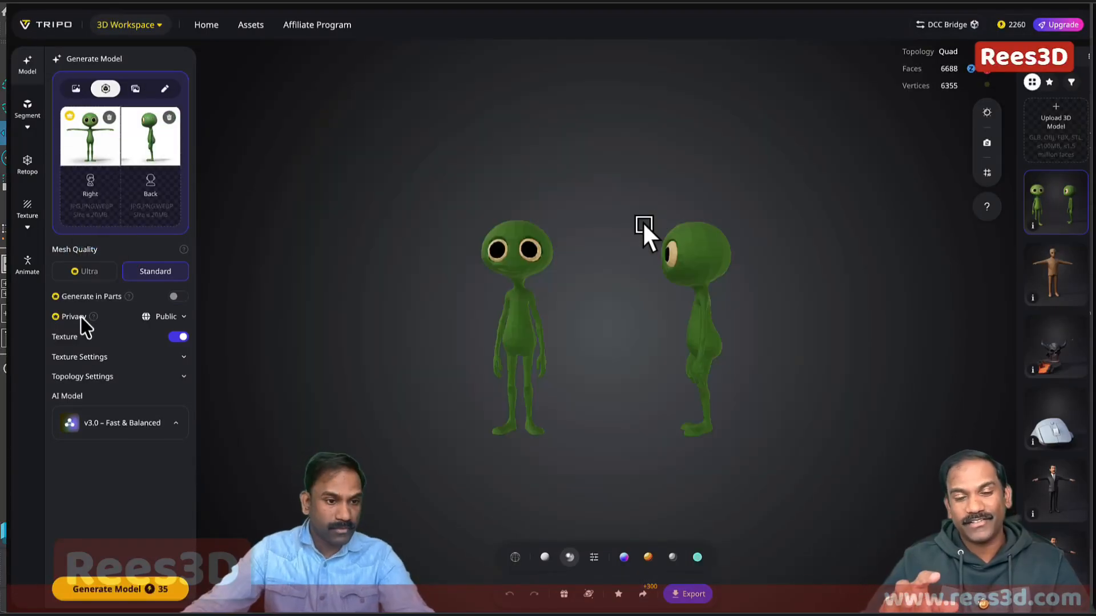
click(106, 376)
click(178, 397)
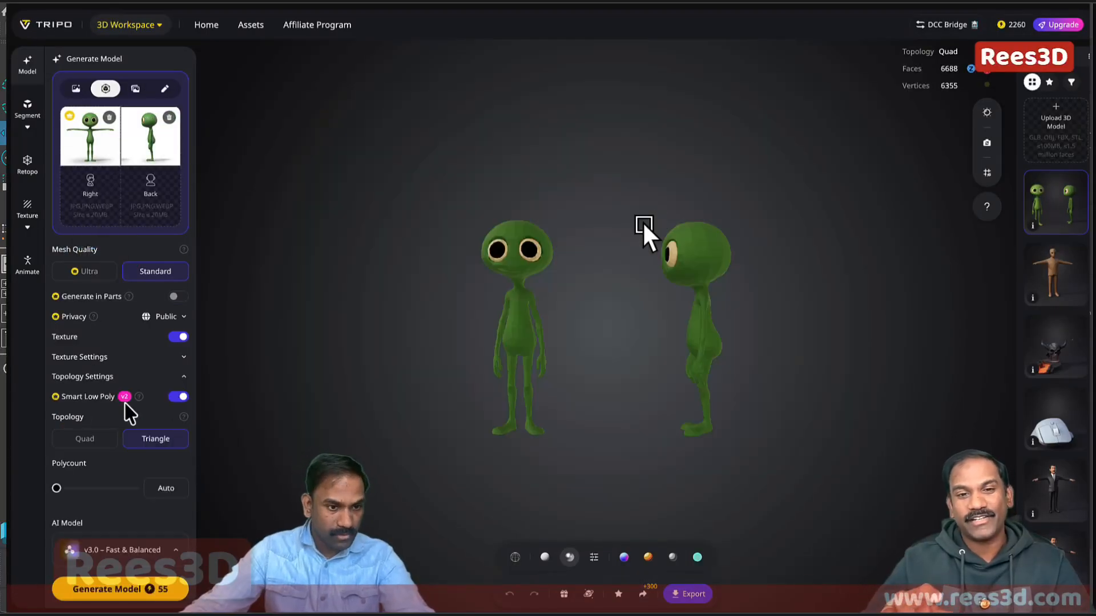
click(91, 272)
click(178, 396)
click(76, 442)
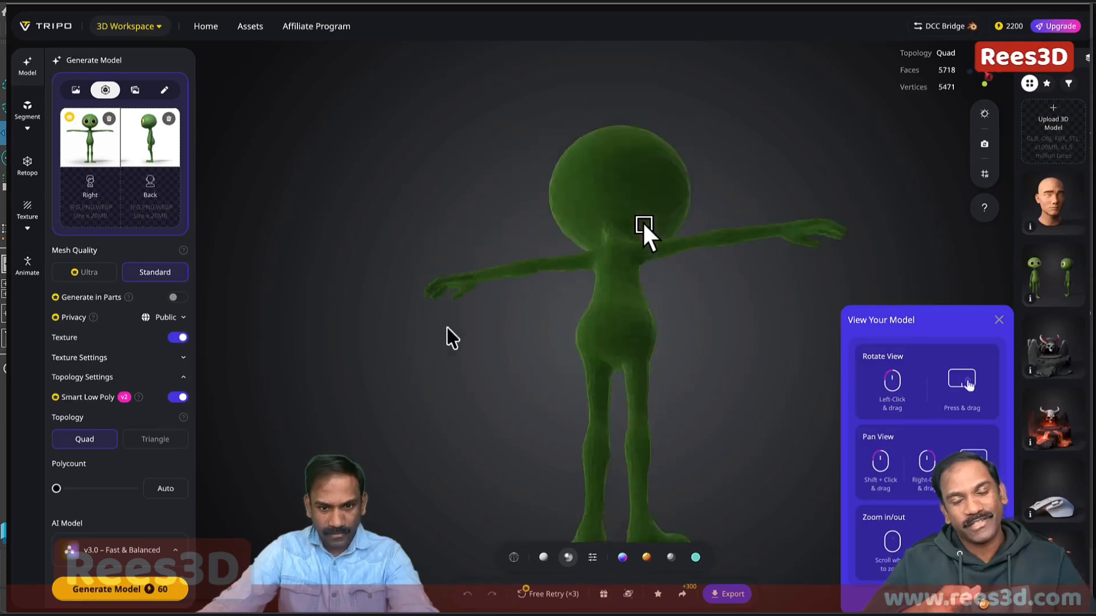
Step: Inspect the generated 5718-face quad alien model, orbiting around its legs
scroll(631, 361, up, 5)
scroll(607, 354, down, 5)
drag(607, 345, 550, 346)
scroll(644, 350, up, 5)
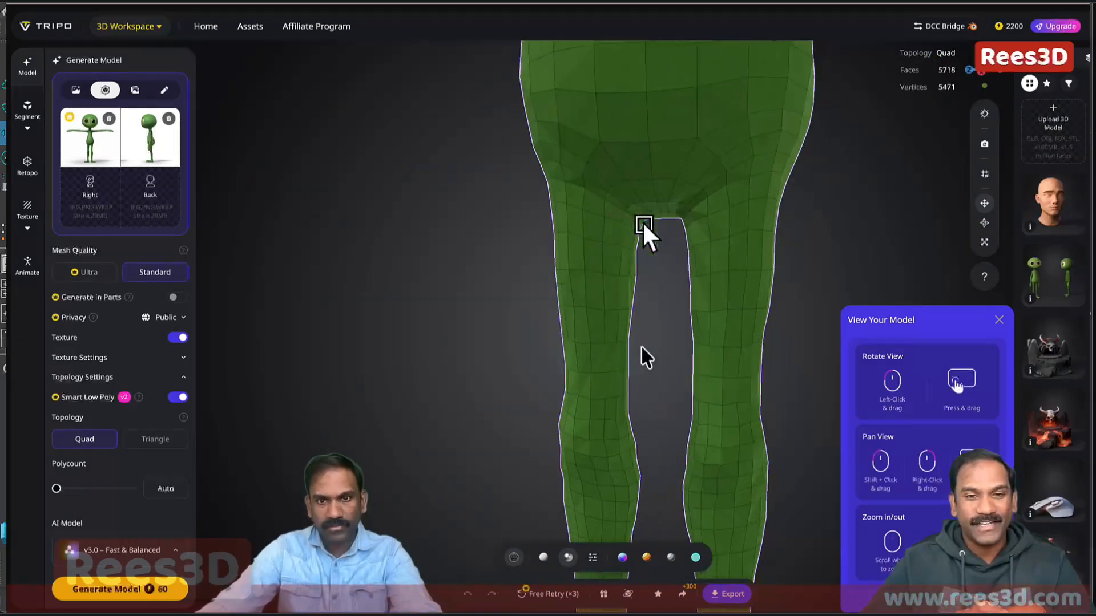
scroll(643, 348, down, 6)
scroll(643, 279, up, 5)
scroll(639, 274, down, 6)
Step: Export the model as an FBX with 'SmartLowPoly' in its file name
click(731, 594)
click(668, 552)
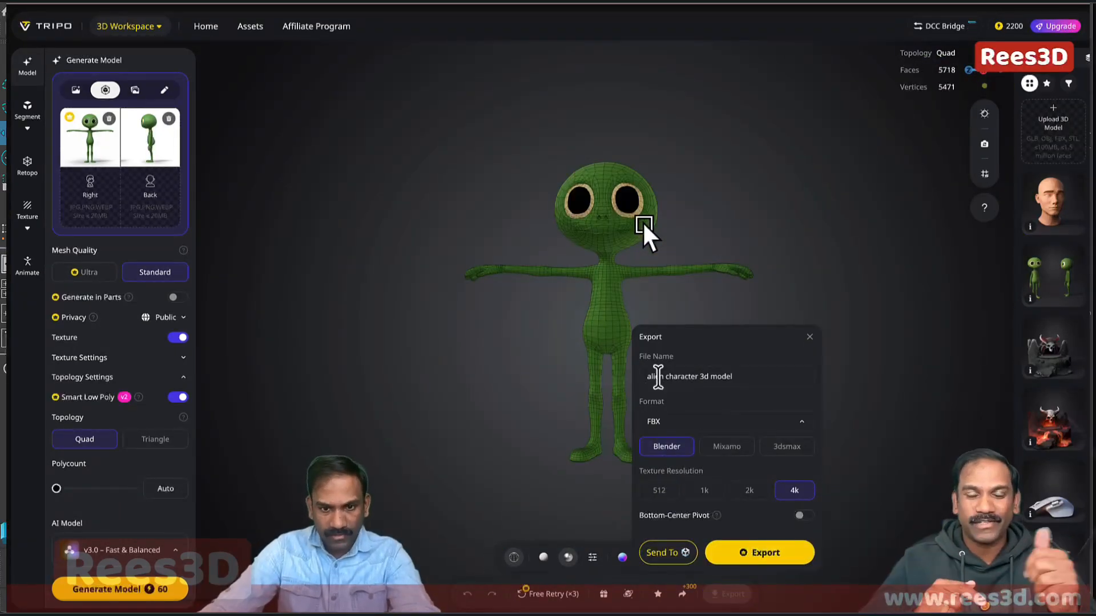
drag(701, 376, 773, 378)
text(SmartLowPoly)
click(759, 552)
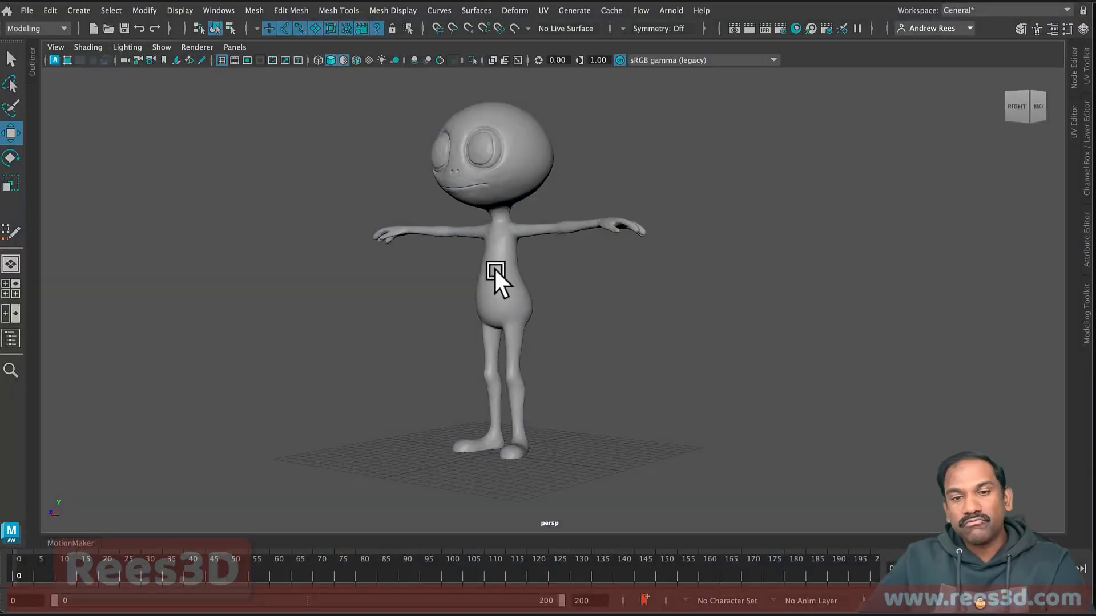
Step: Make the alien mesh live, frame it from the front, and activate Quad Draw
click(495, 269)
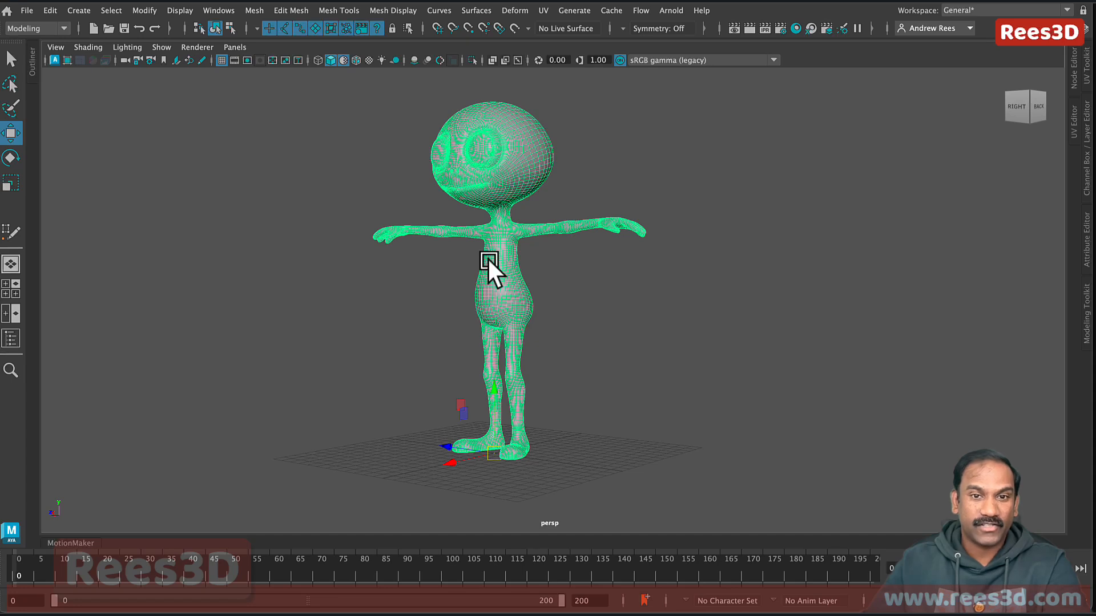
click(514, 29)
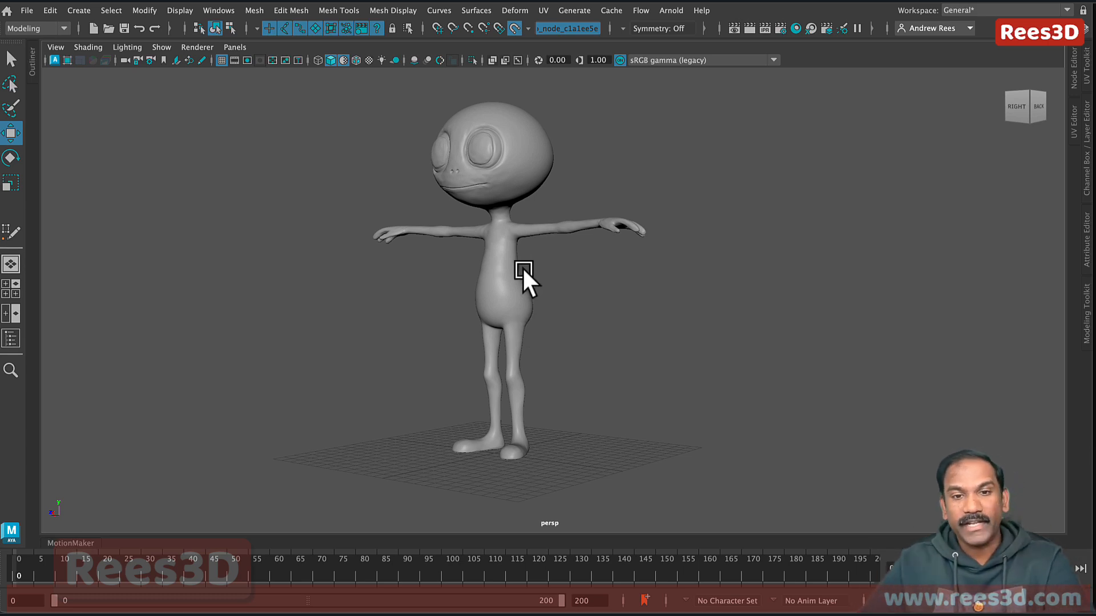
alt+right_drag(489, 333, 593, 355)
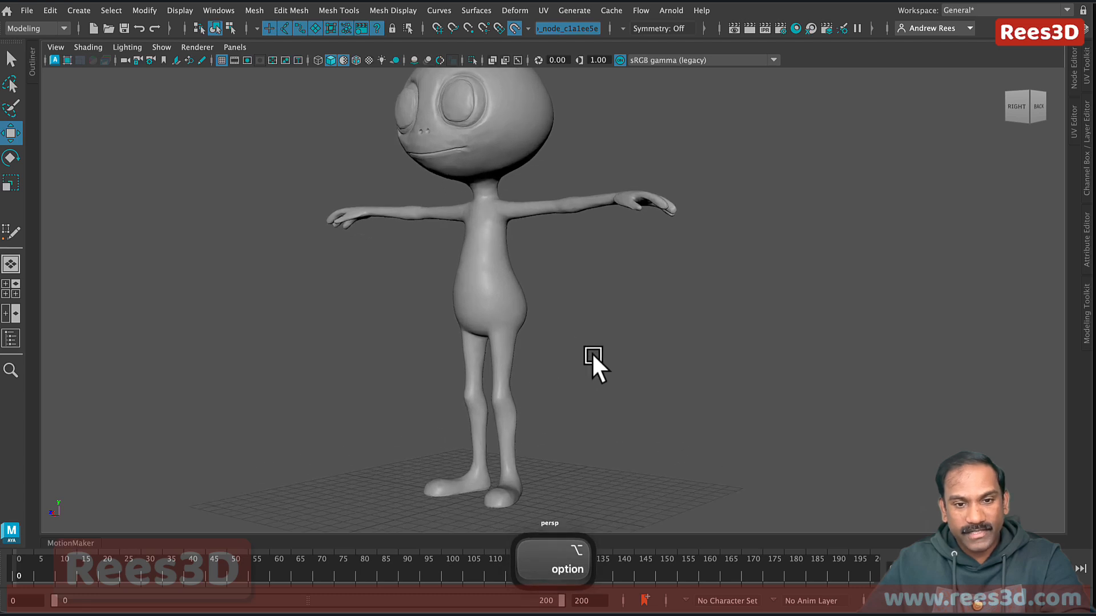
alt+middle_drag(593, 355, 610, 307)
alt+drag(565, 328, 617, 328)
alt+middle_drag(617, 328, 587, 350)
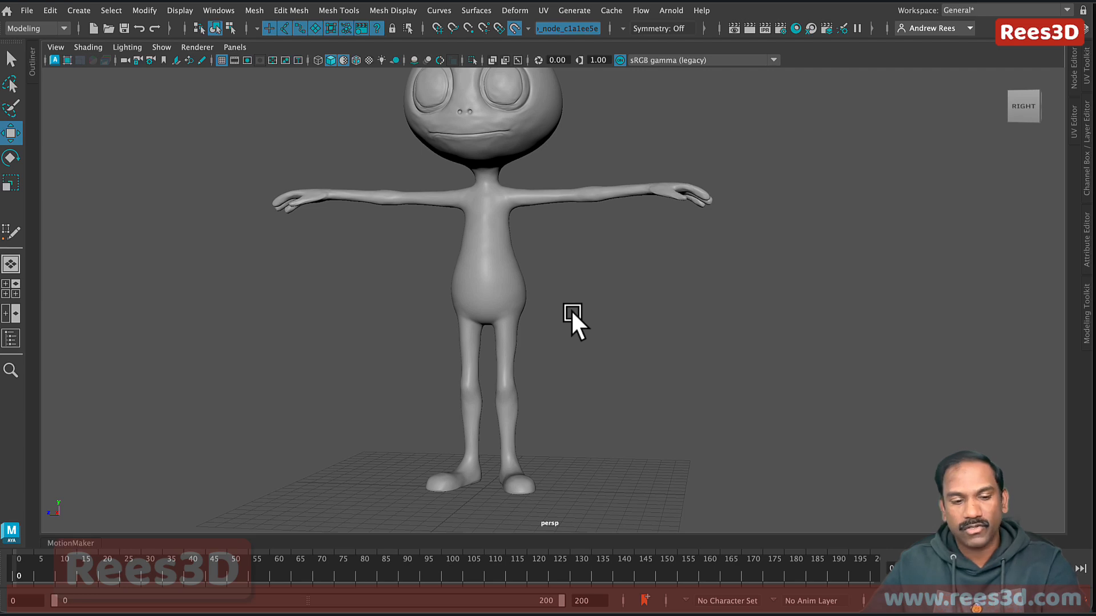
mouse_move(631, 262)
shift+right_down()
mouse_move(621, 502)
mouse_move(624, 493)
shift+right_up()
click(1084, 316)
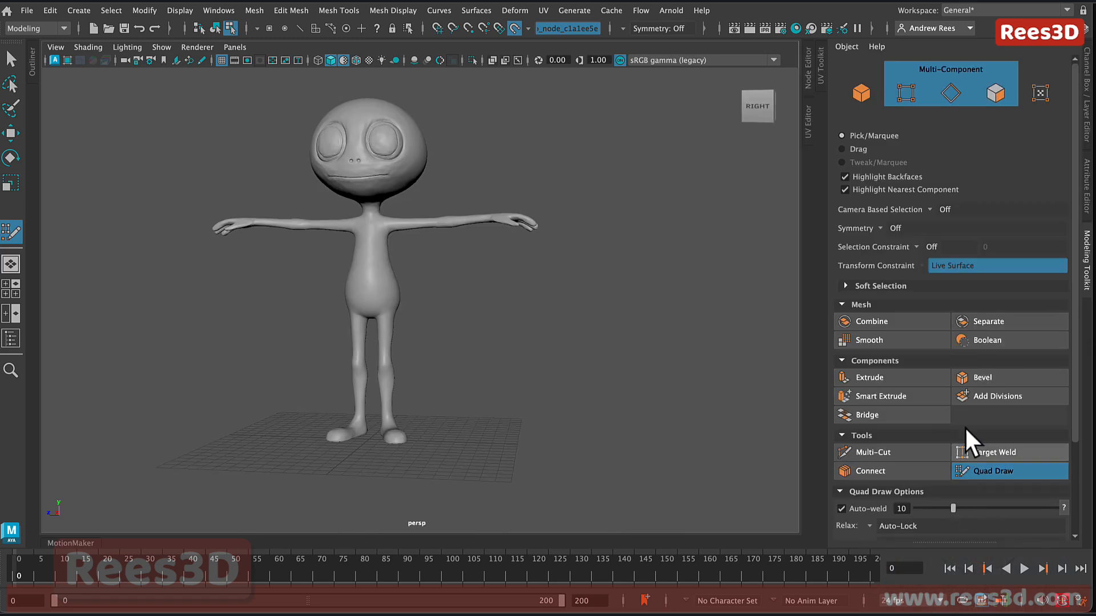
click(338, 8)
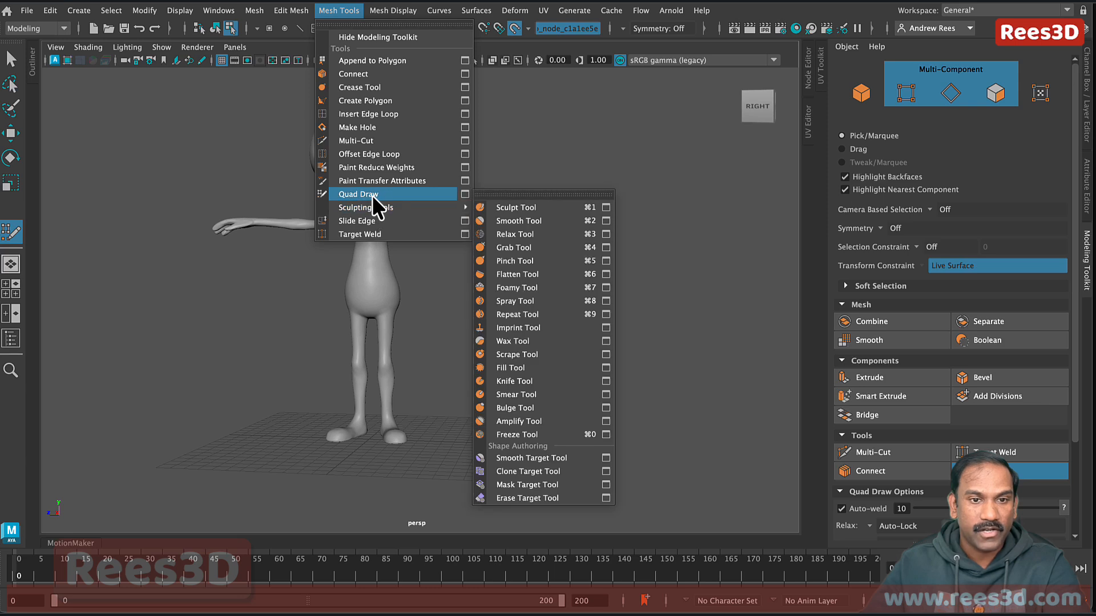
click(398, 194)
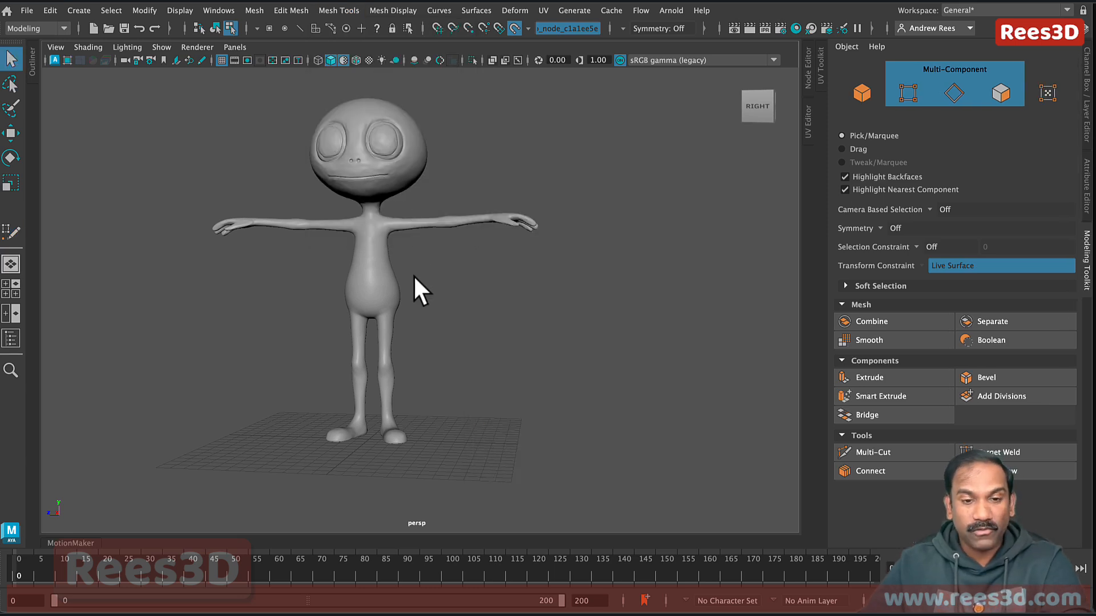
mouse_move(413, 275)
alt+mouse_down()
mouse_move(375, 290)
mouse_move(441, 264)
alt+mouse_up()
alt+middle_drag(440, 265, 495, 222)
alt+right_drag(394, 292, 526, 331)
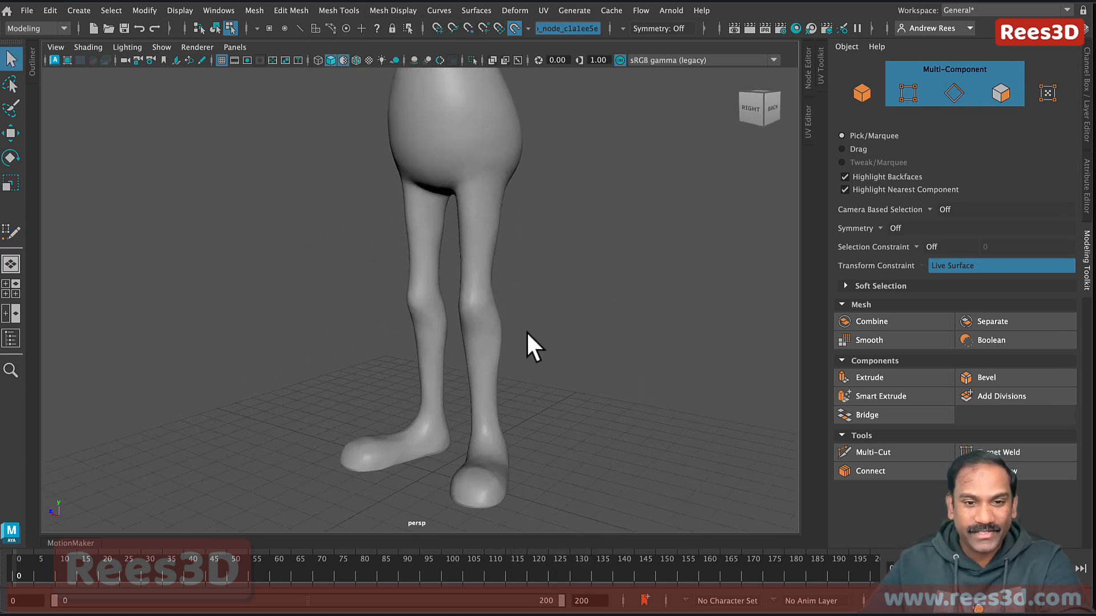
alt+middle_drag(526, 330, 501, 264)
alt+drag(501, 263, 485, 330)
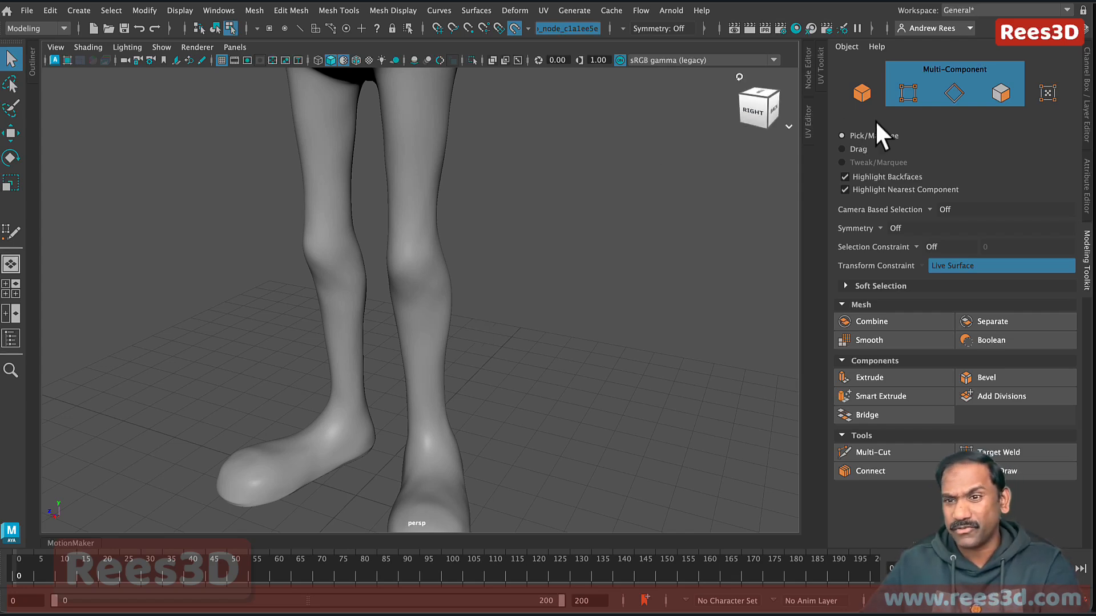
Step: Hide the modelling tool settings and frame the knees and shins in side view
click(1085, 258)
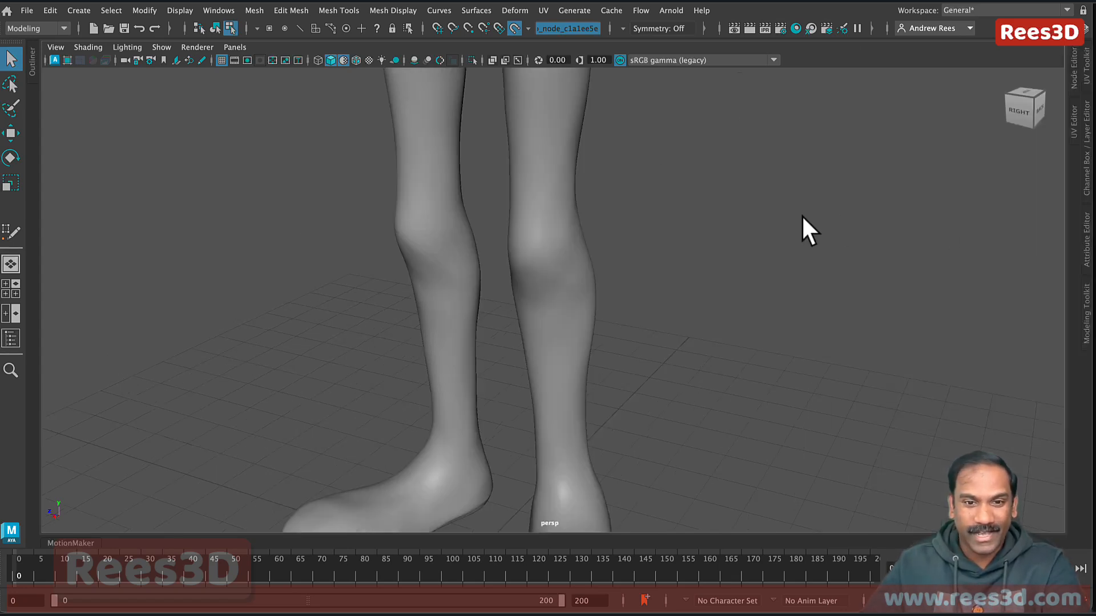
alt+right_drag(663, 200, 525, 211)
mouse_move(525, 211)
alt+mouse_down()
mouse_move(587, 210)
mouse_move(540, 207)
alt+mouse_up()
alt+right_drag(543, 211, 688, 277)
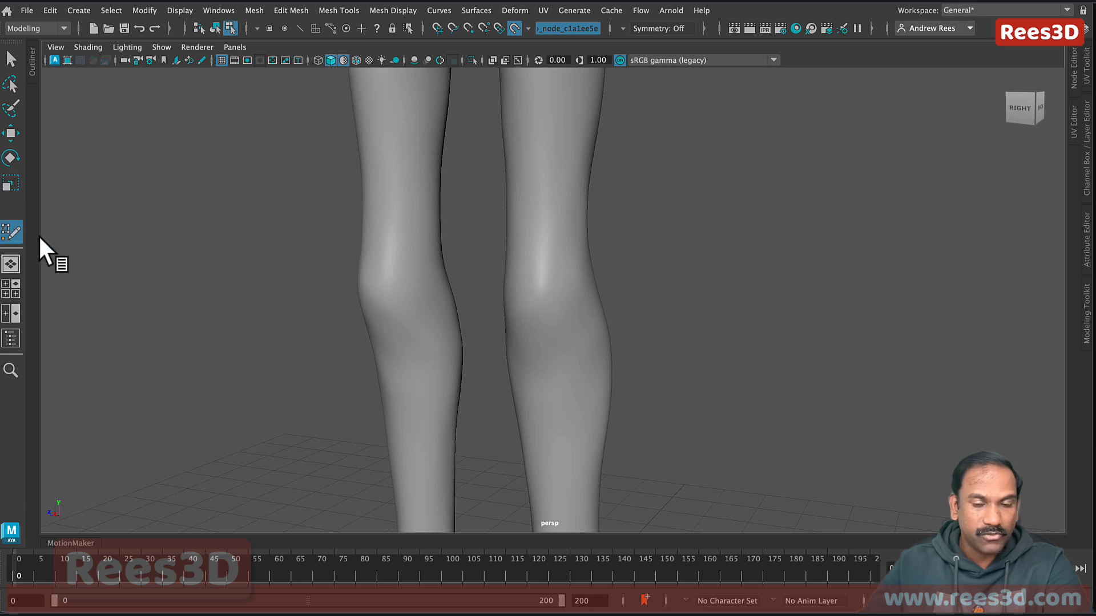
alt+drag(570, 306, 596, 304)
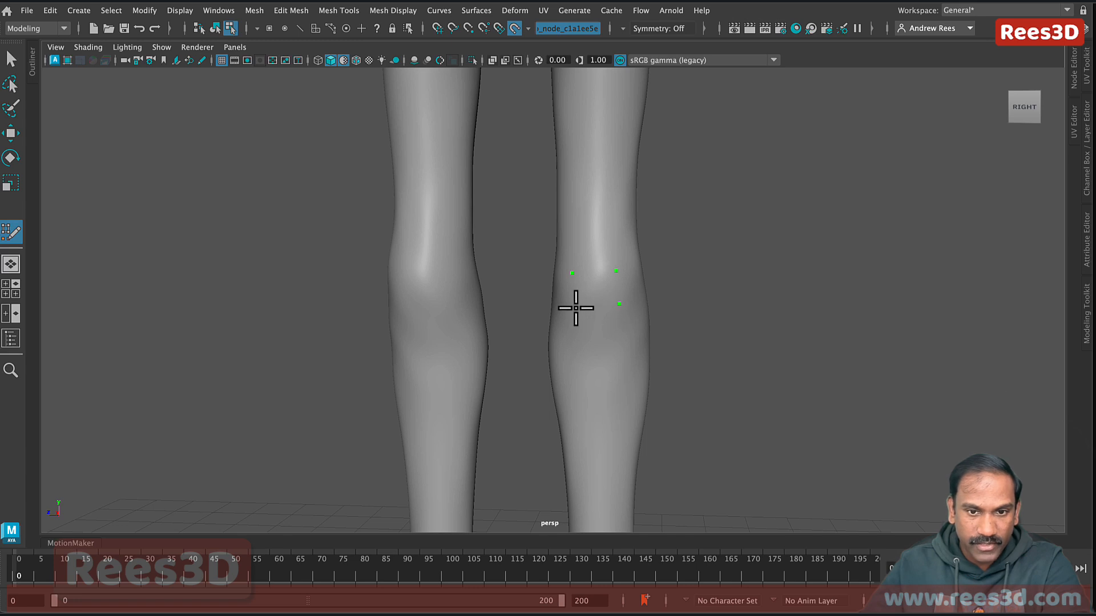
Step: Fill four adjacent quads around the shin below the knee from placed points
shift+click(605, 302)
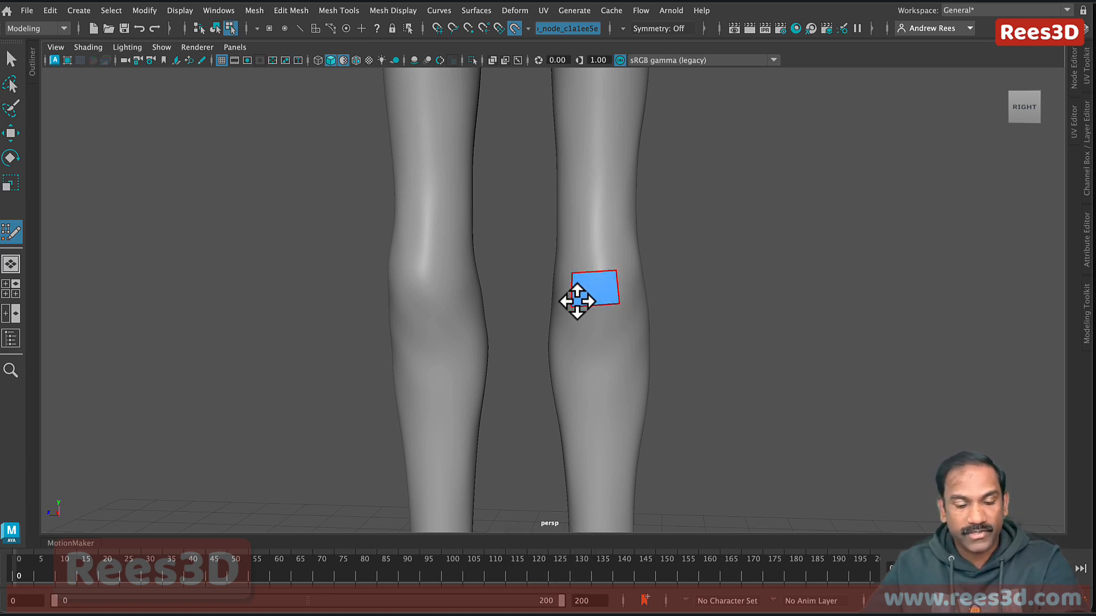
alt+drag(577, 299, 574, 334)
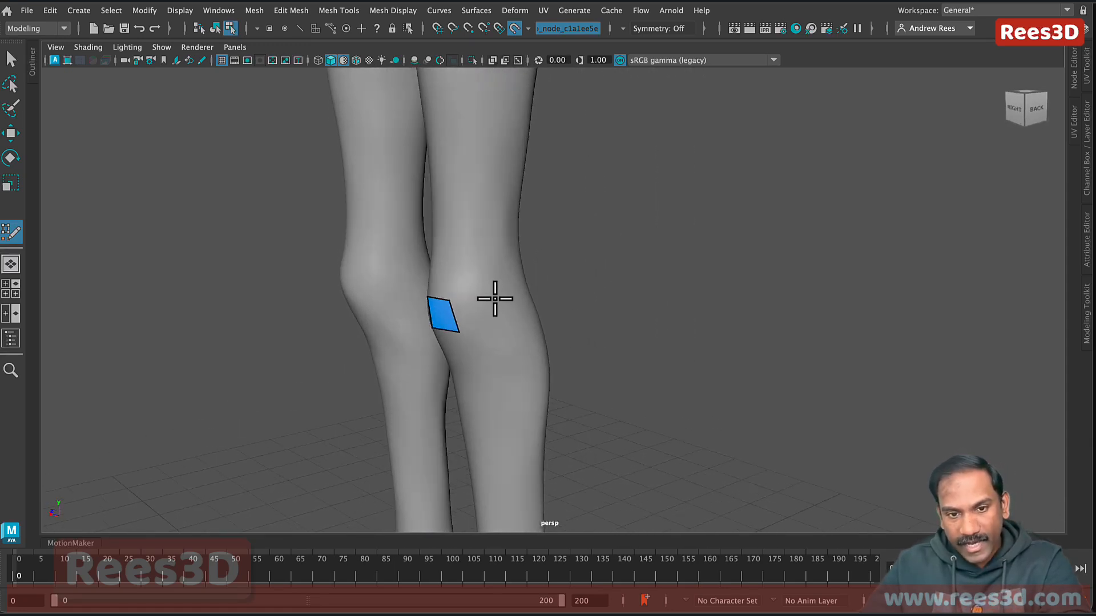
click(505, 320)
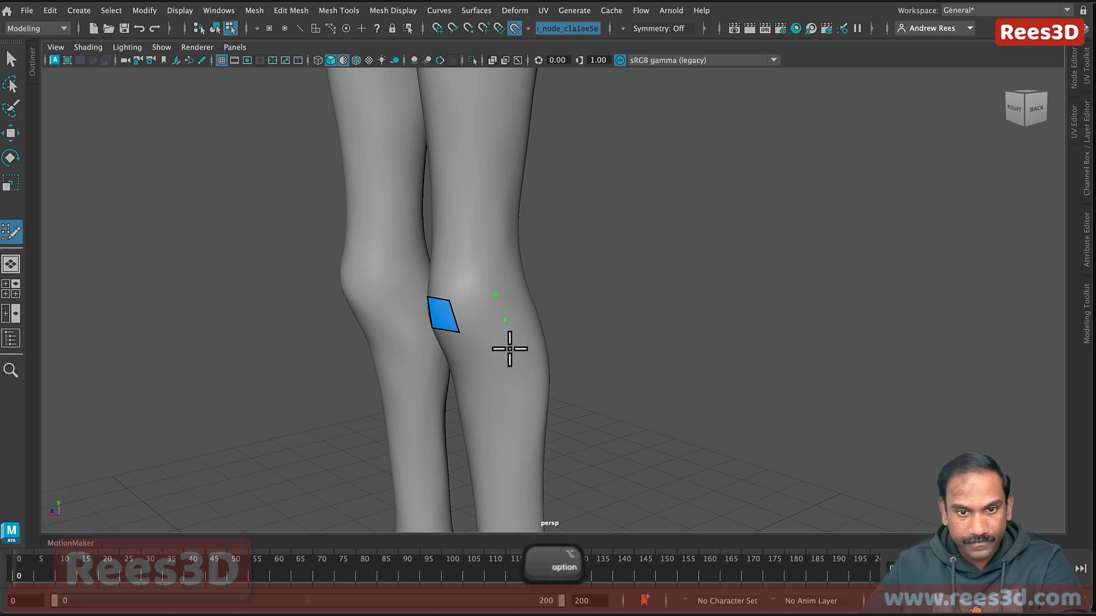
alt+drag(508, 348, 530, 353)
shift+click(579, 344)
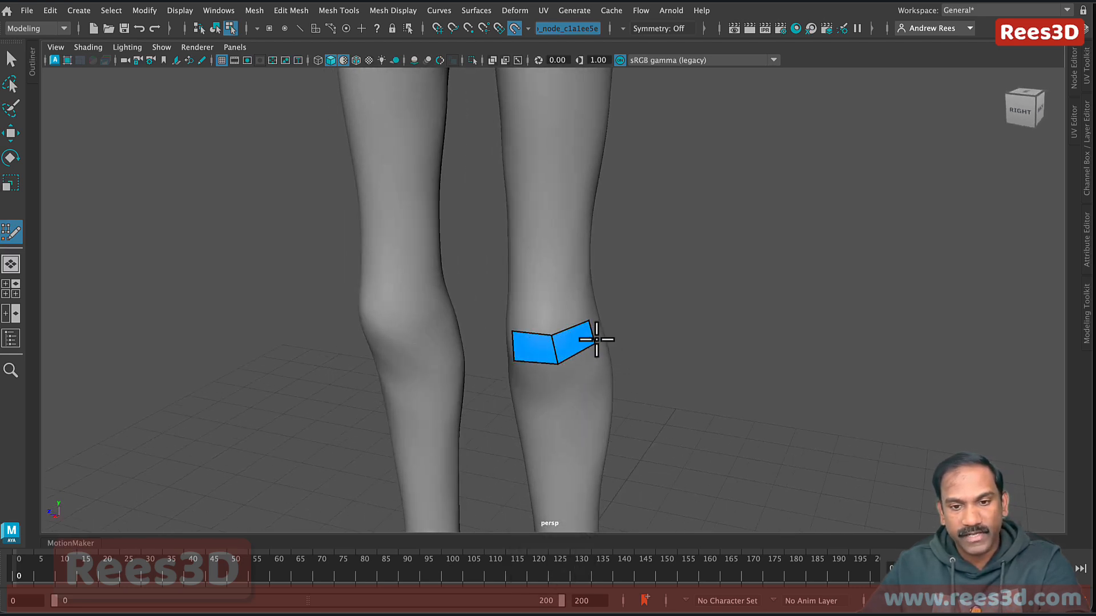
alt+drag(592, 380, 658, 392)
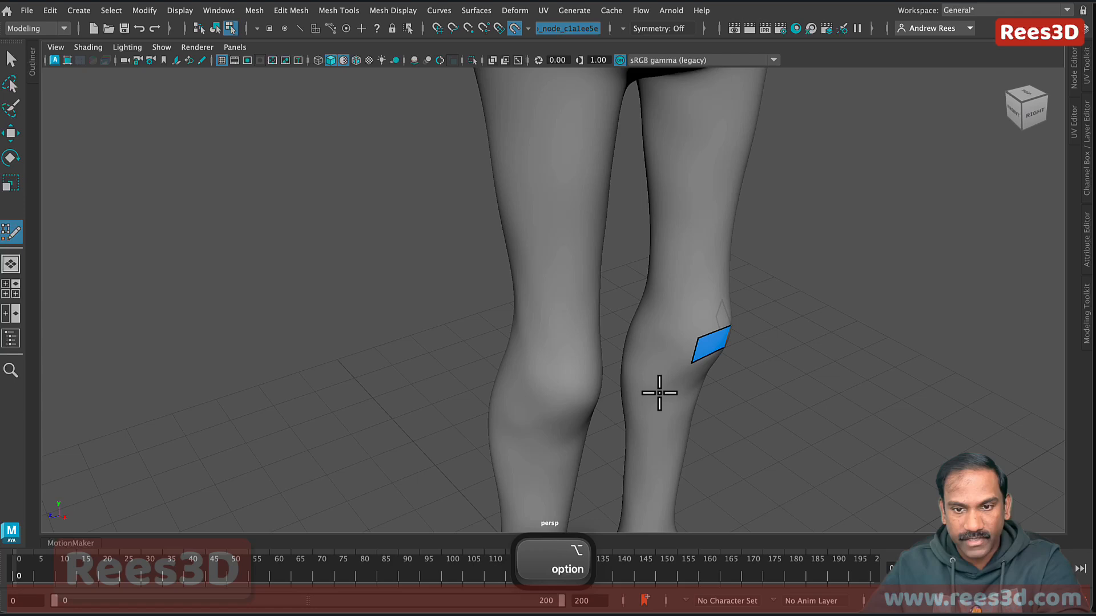
shift+click(672, 354)
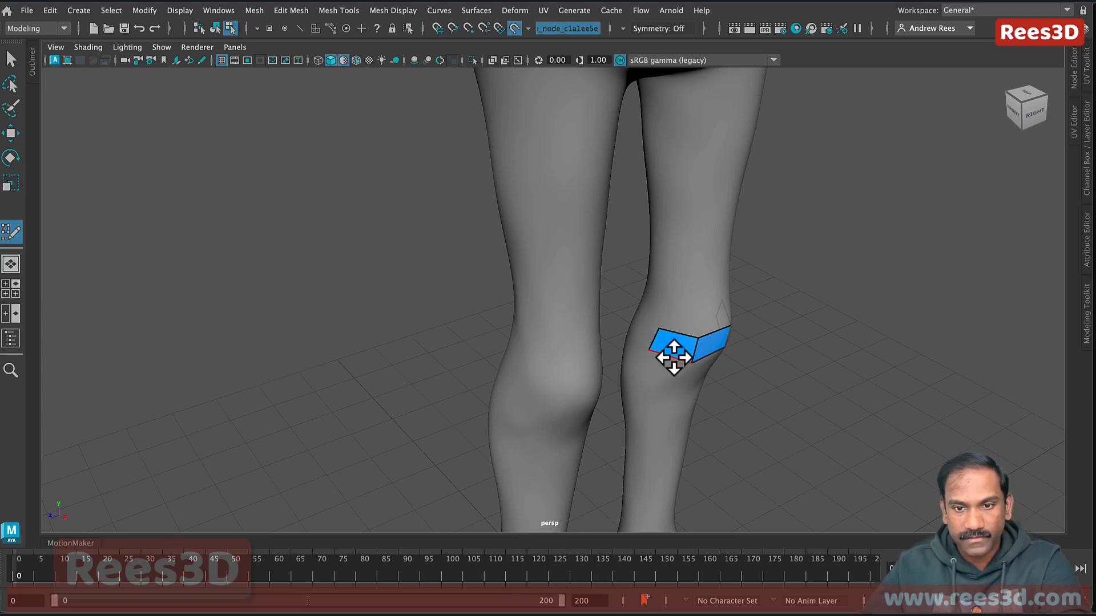
mouse_move(670, 360)
alt+mouse_down()
mouse_move(643, 376)
mouse_move(577, 370)
mouse_move(640, 350)
mouse_move(555, 365)
mouse_move(514, 335)
mouse_move(504, 293)
mouse_move(521, 325)
mouse_move(590, 330)
mouse_move(512, 341)
alt+mouse_up()
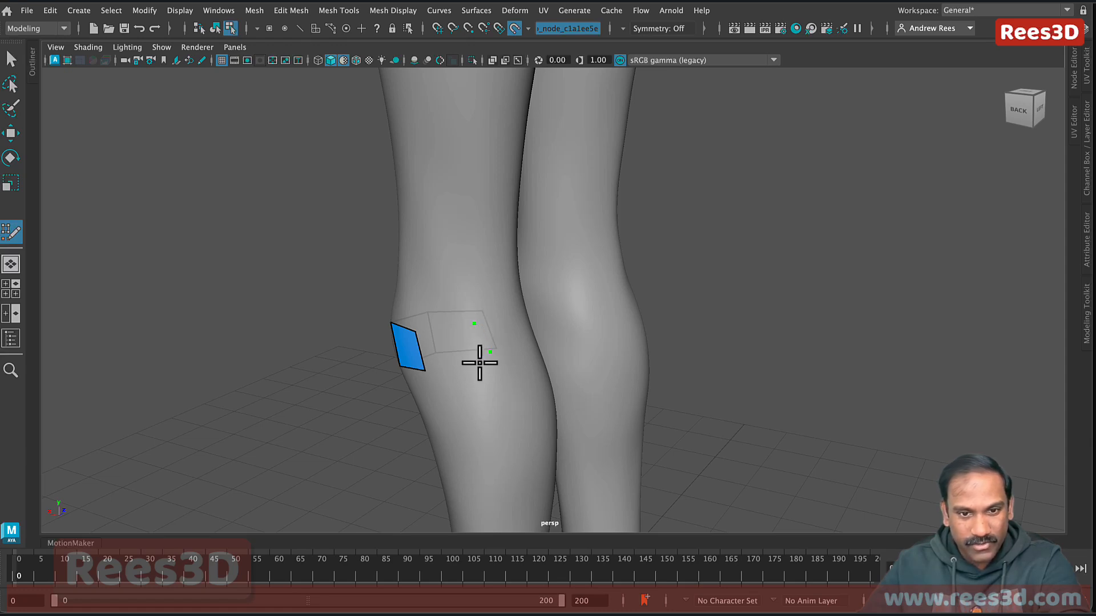
shift+click(468, 349)
alt+drag(496, 359, 469, 372)
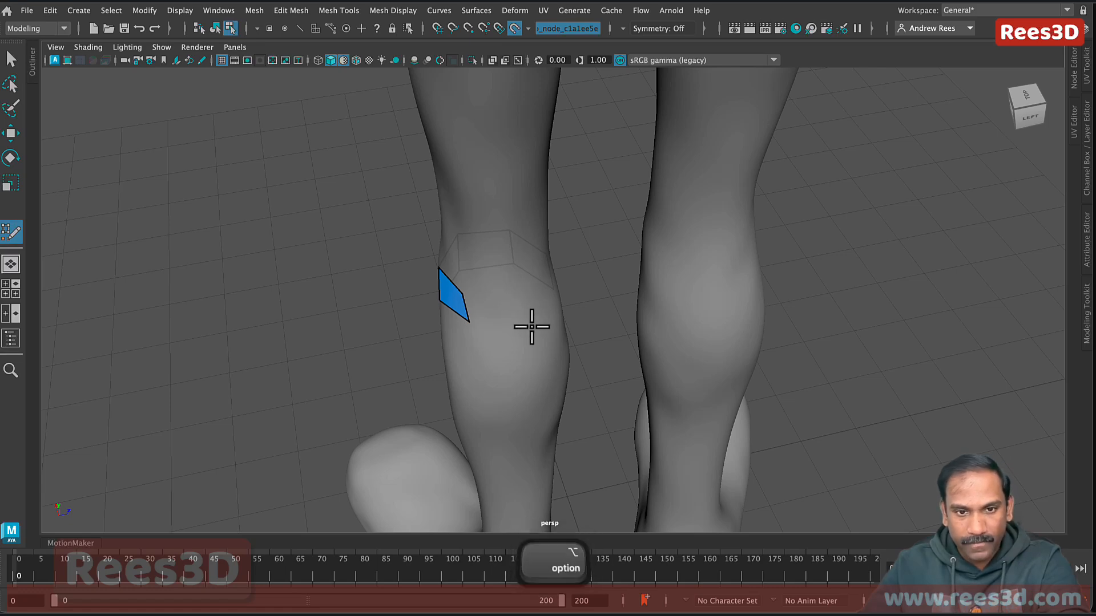
alt+drag(531, 325, 475, 324)
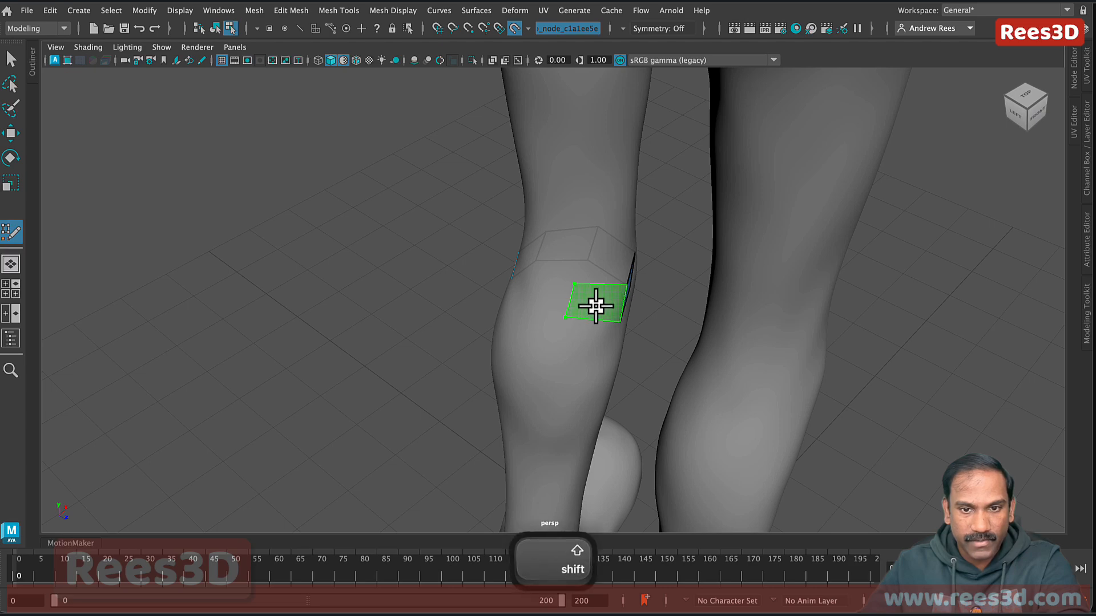
alt+drag(600, 331, 576, 340)
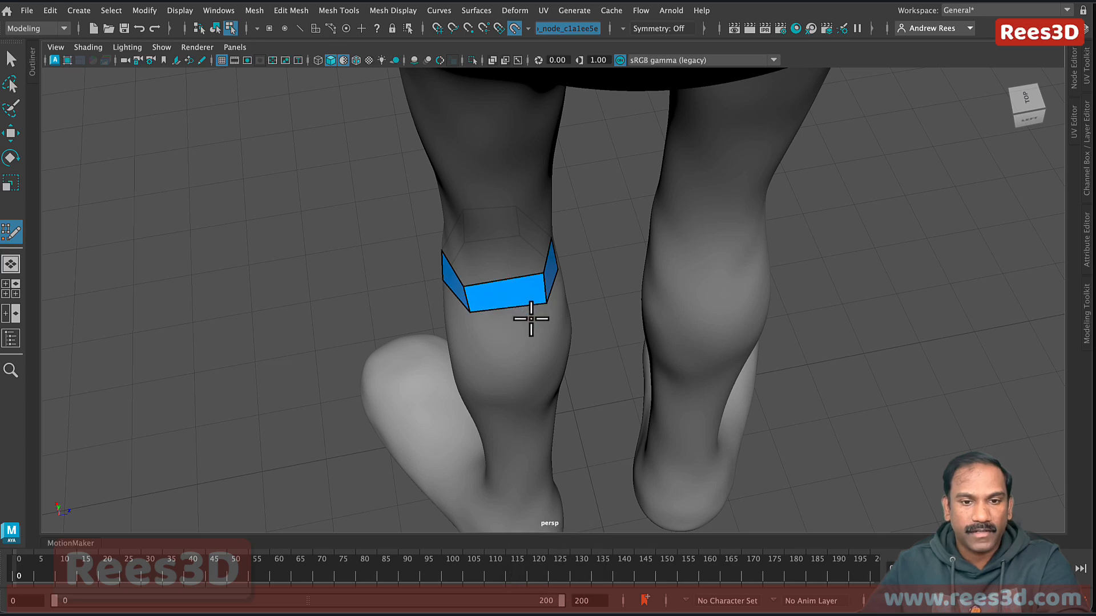
Step: Line up a side view of the knee band and try a first edge-loop cut, undoing it
alt+drag(525, 318, 822, 326)
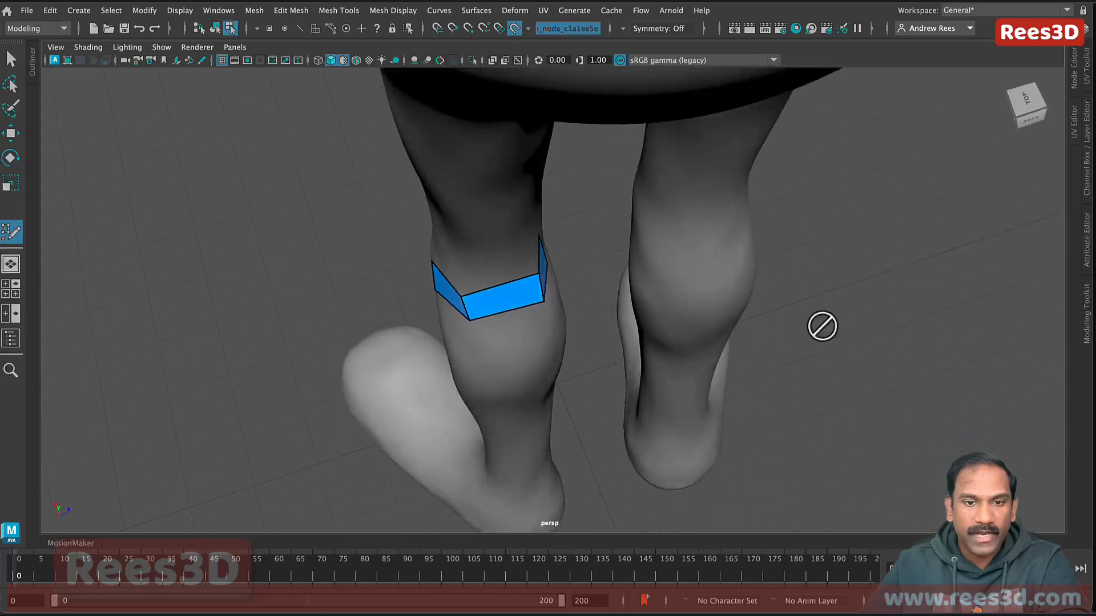
alt+drag(495, 295, 634, 272)
alt+drag(552, 323, 606, 324)
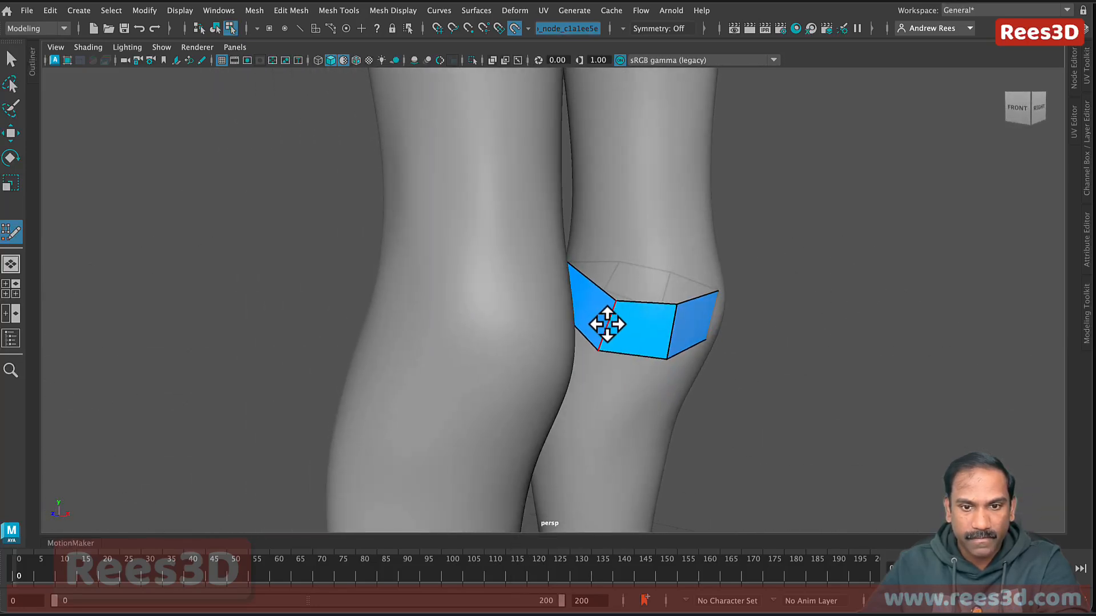
alt+drag(662, 345, 566, 307)
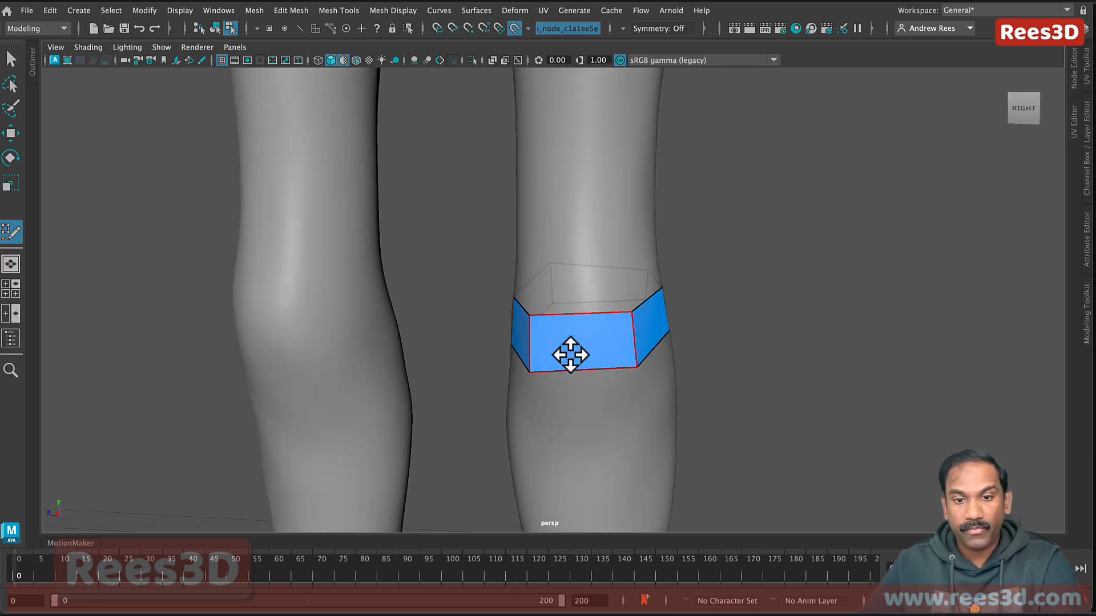
key(ctrl)
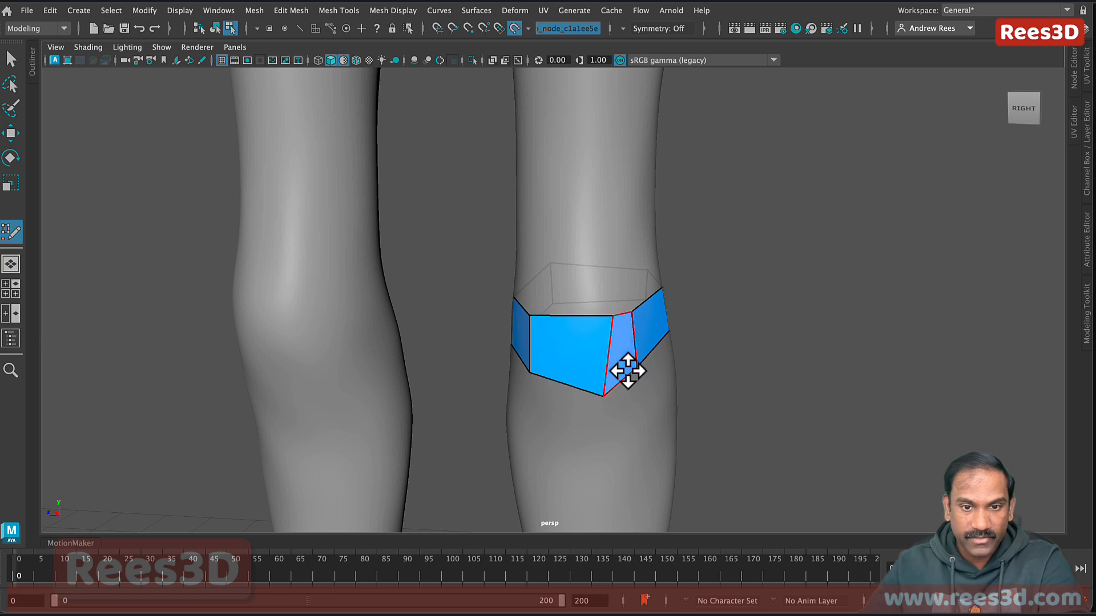
mouse_move(609, 361)
alt+mouse_down()
mouse_move(614, 396)
mouse_move(612, 378)
alt+mouse_up()
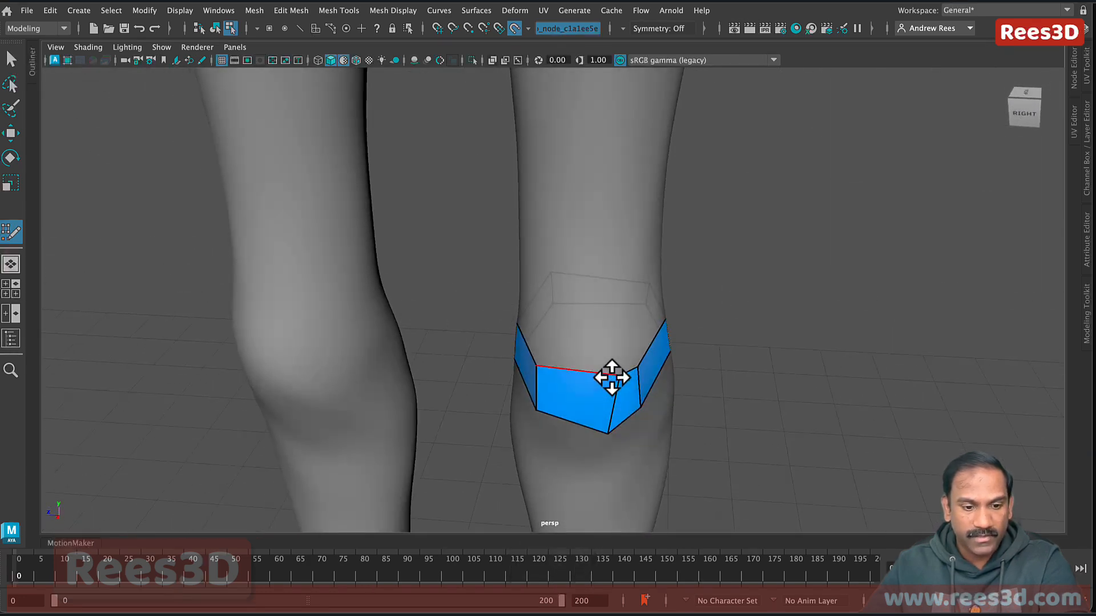
key(super+z)
Step: Insert a vertical edge loop through the band's front face, removing an unwanted notch cut
key(ctrl)
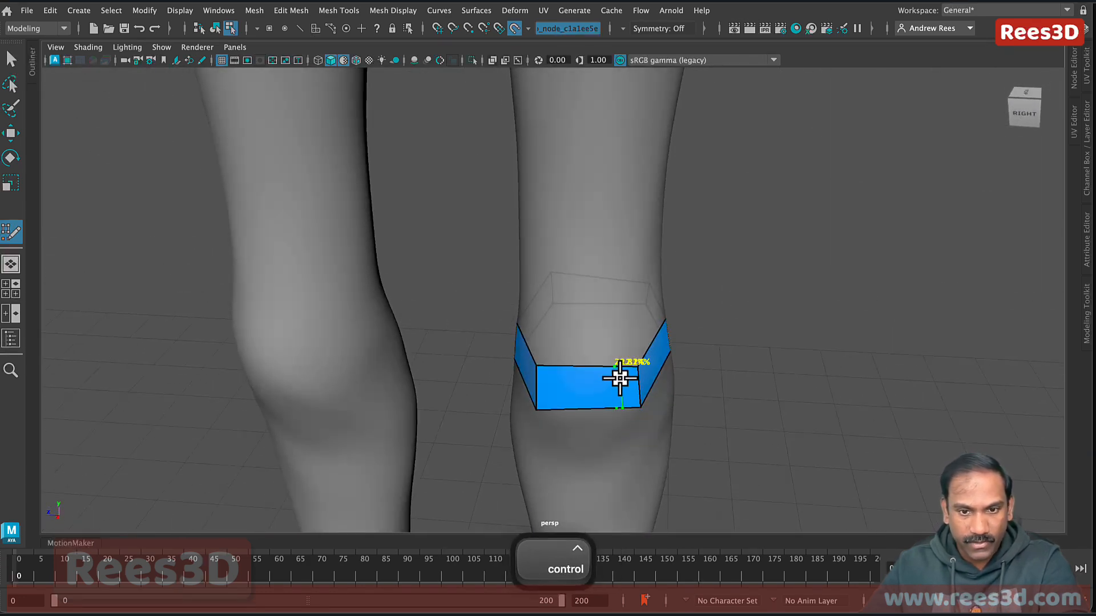
ctrl+click(583, 381)
key(super+z)
key(ctrl)
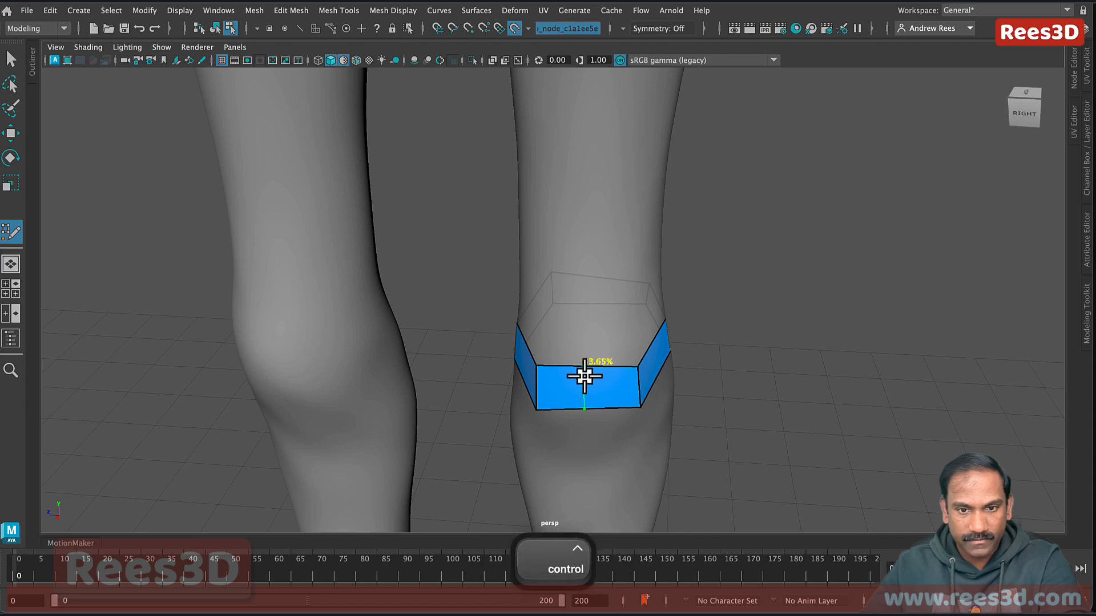
alt+drag(623, 369, 595, 327)
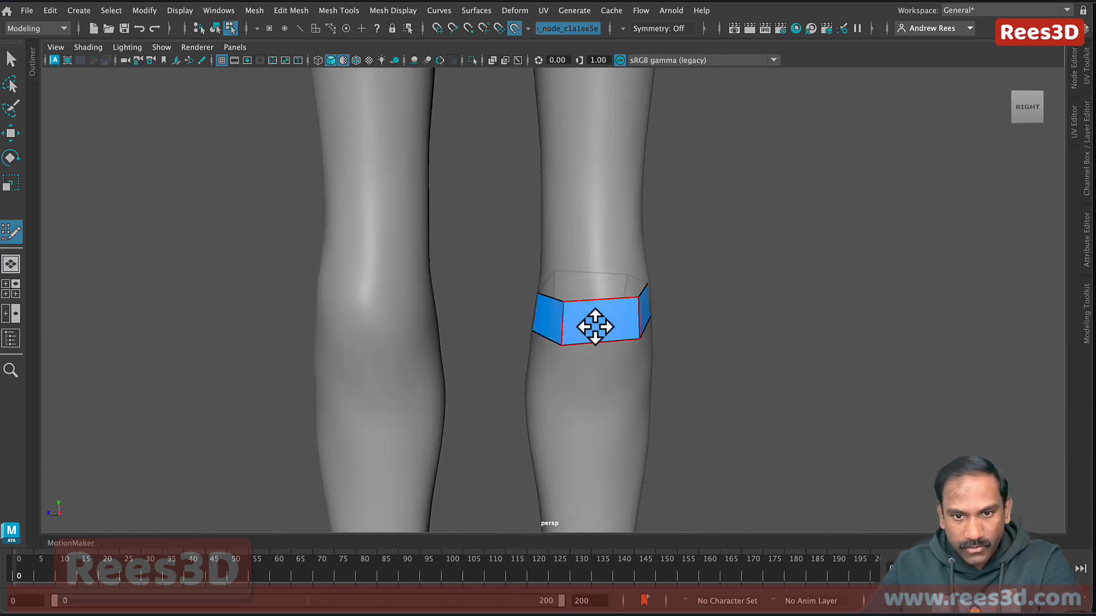
key(ctrl)
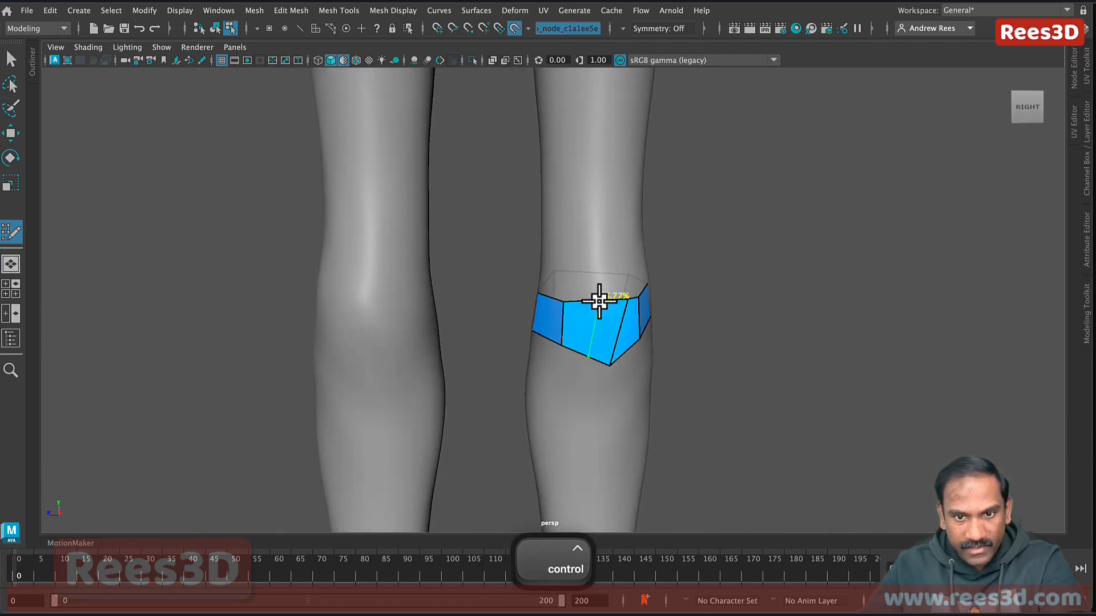
mouse_move(629, 362)
alt+mouse_down()
mouse_move(621, 406)
mouse_move(626, 374)
alt+mouse_up()
alt+drag(562, 338, 675, 359)
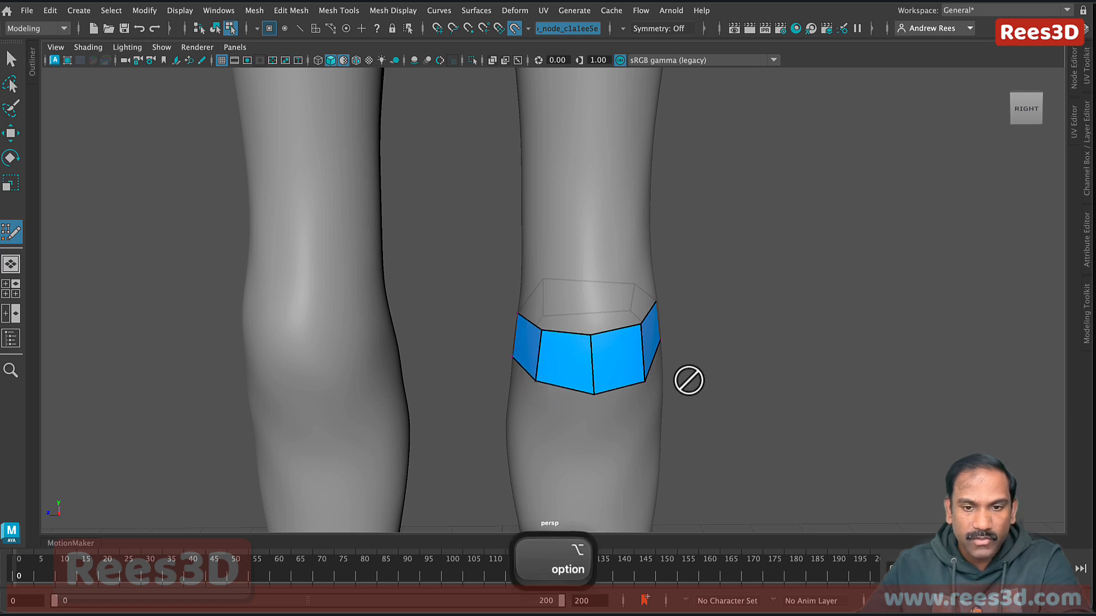
Step: Insert an edge loop on the back of the knee band
alt+drag(690, 378, 593, 305)
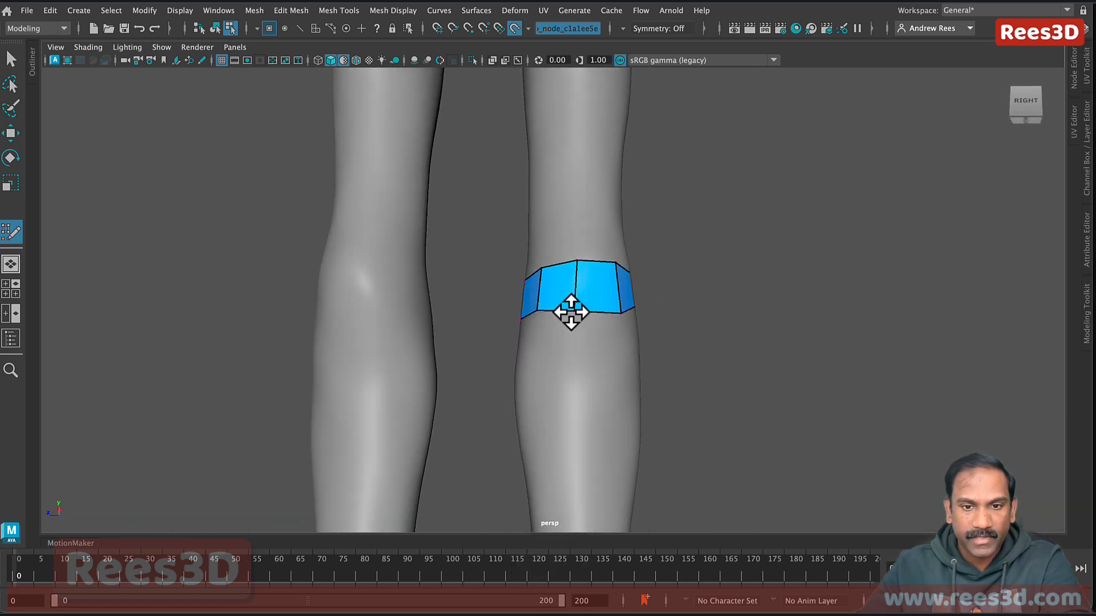
alt+drag(599, 325, 440, 362)
alt+drag(525, 296, 510, 334)
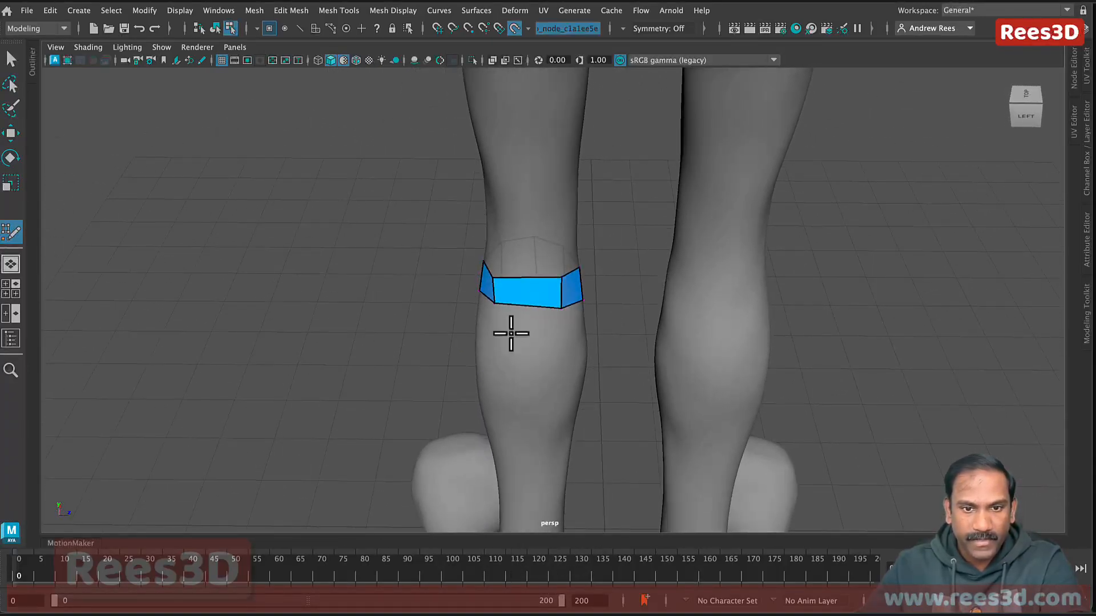
key(ctrl)
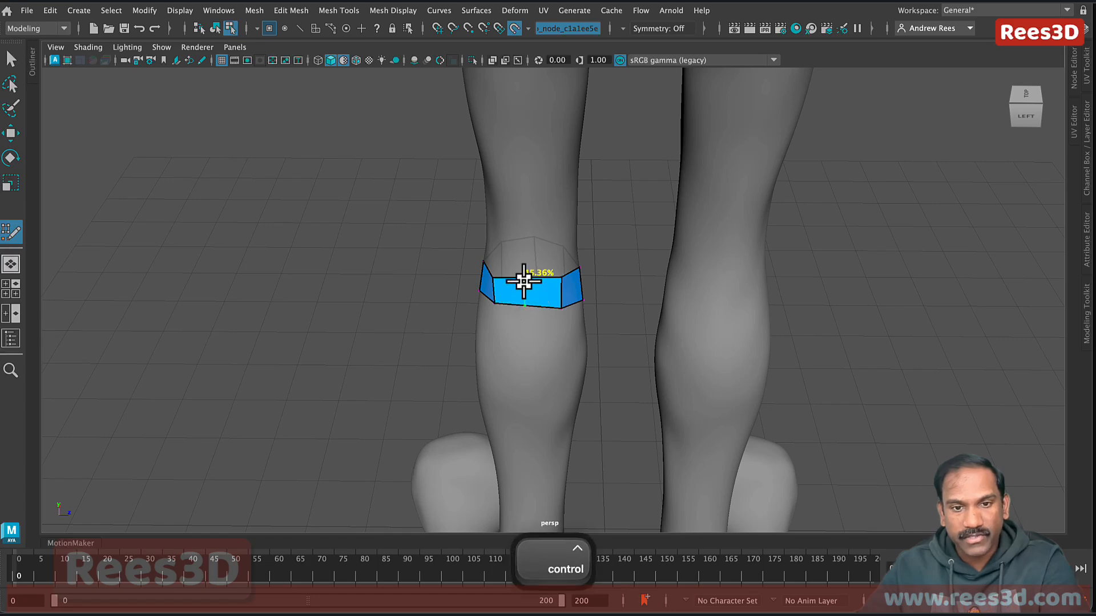
mouse_move(550, 360)
alt+mouse_down()
mouse_move(558, 371)
mouse_move(557, 352)
alt+mouse_up()
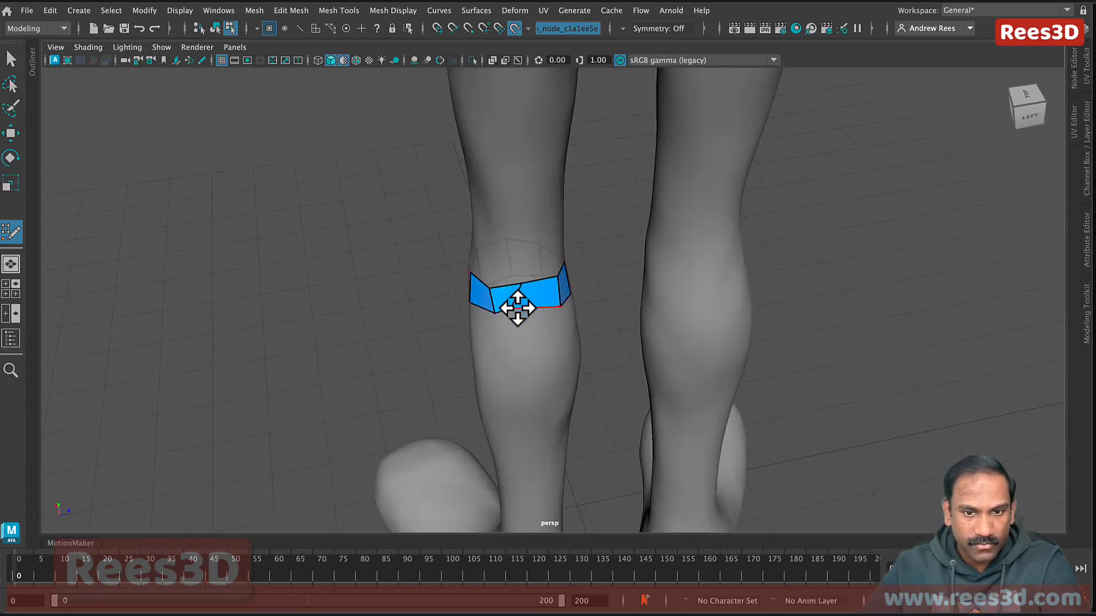
alt+drag(538, 328, 552, 302)
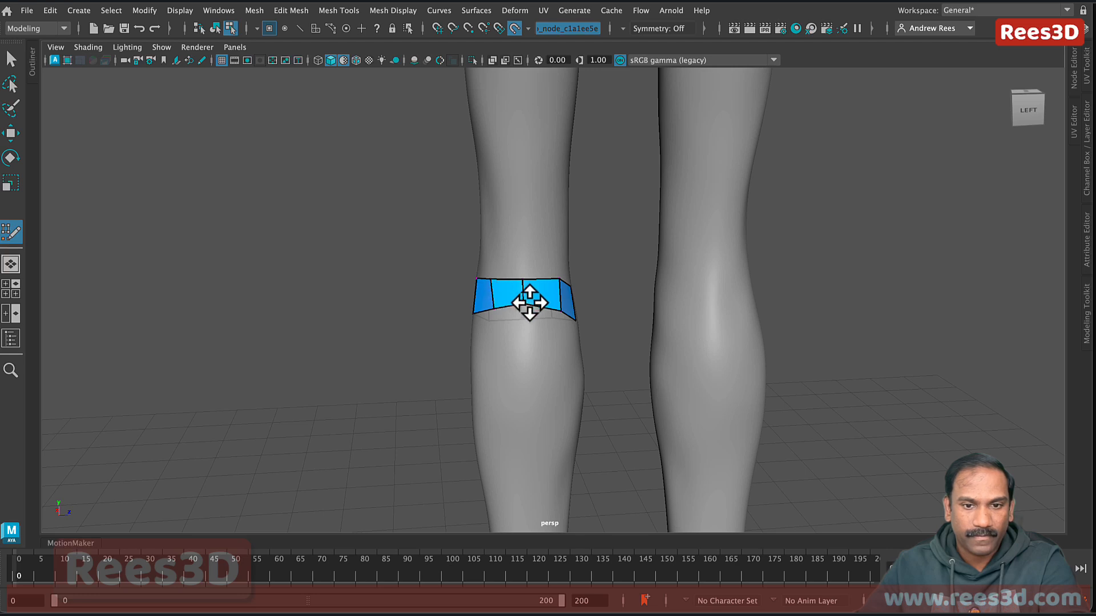
Step: Frame the whole leg from behind, ready to extrude the band's border edge
alt+drag(538, 310, 584, 394)
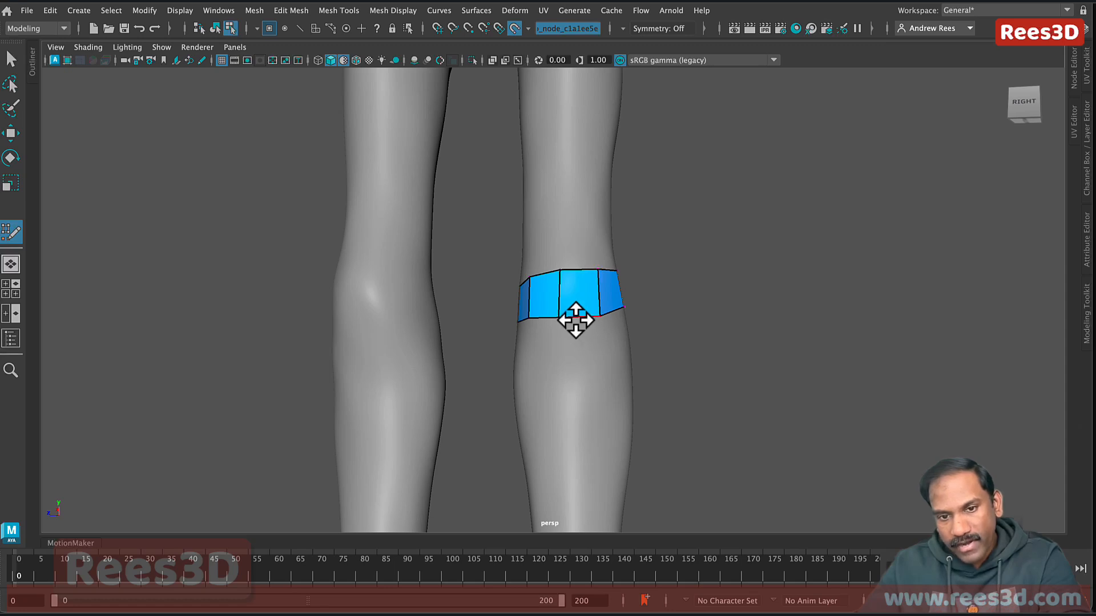
alt+drag(582, 354, 523, 450)
alt+right_drag(631, 360, 350, 326)
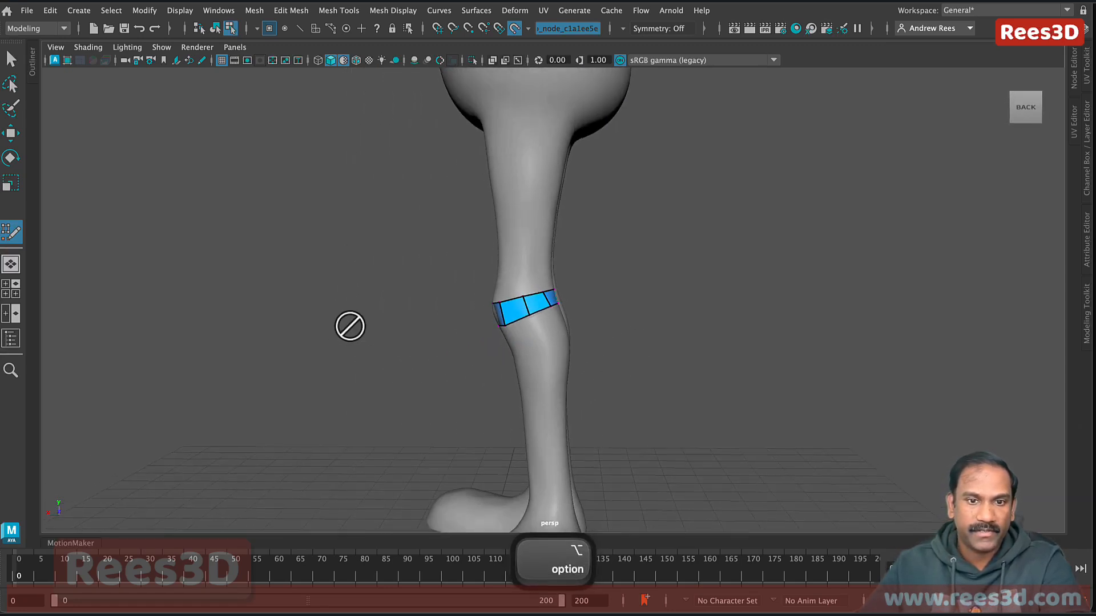
alt+middle_drag(517, 344, 535, 412)
mouse_move(541, 342)
alt+mouse_down()
mouse_move(569, 350)
mouse_move(558, 351)
alt+mouse_up()
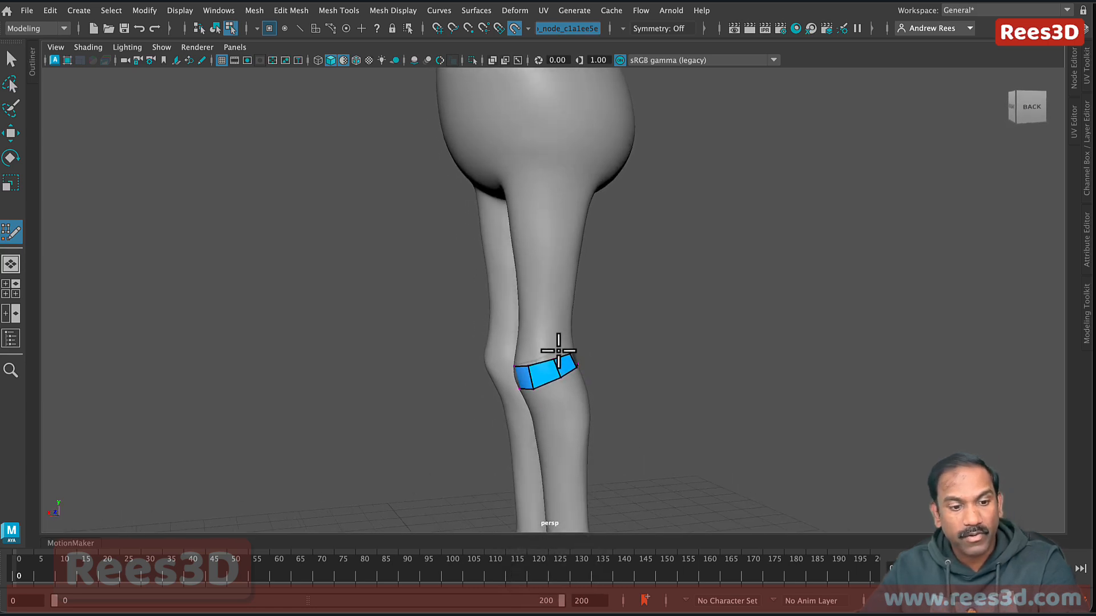
key(Tab)
key(Tab)
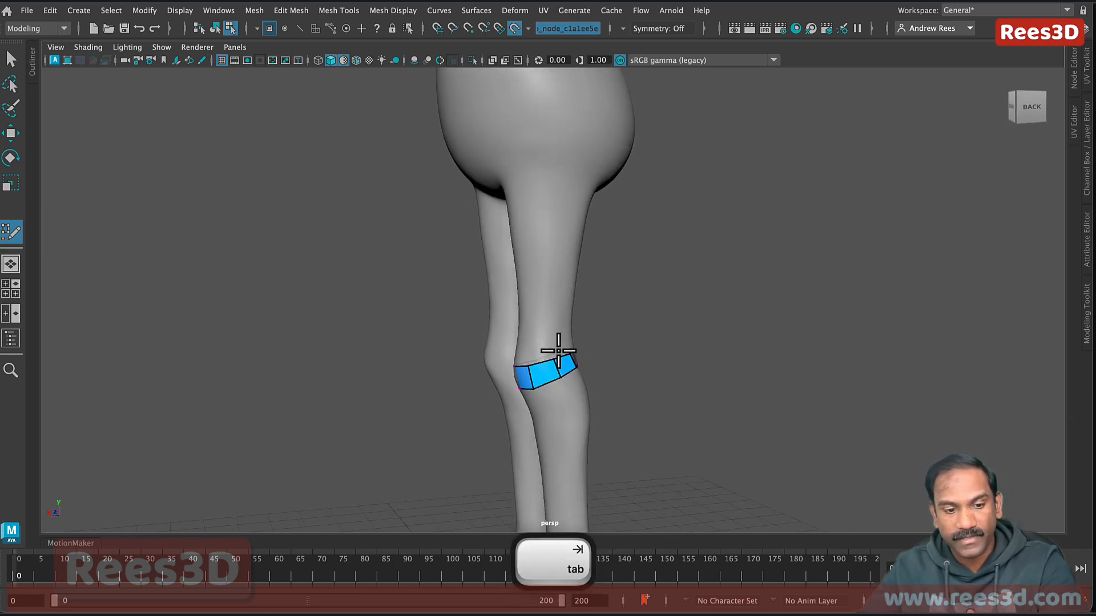
key(Tab)
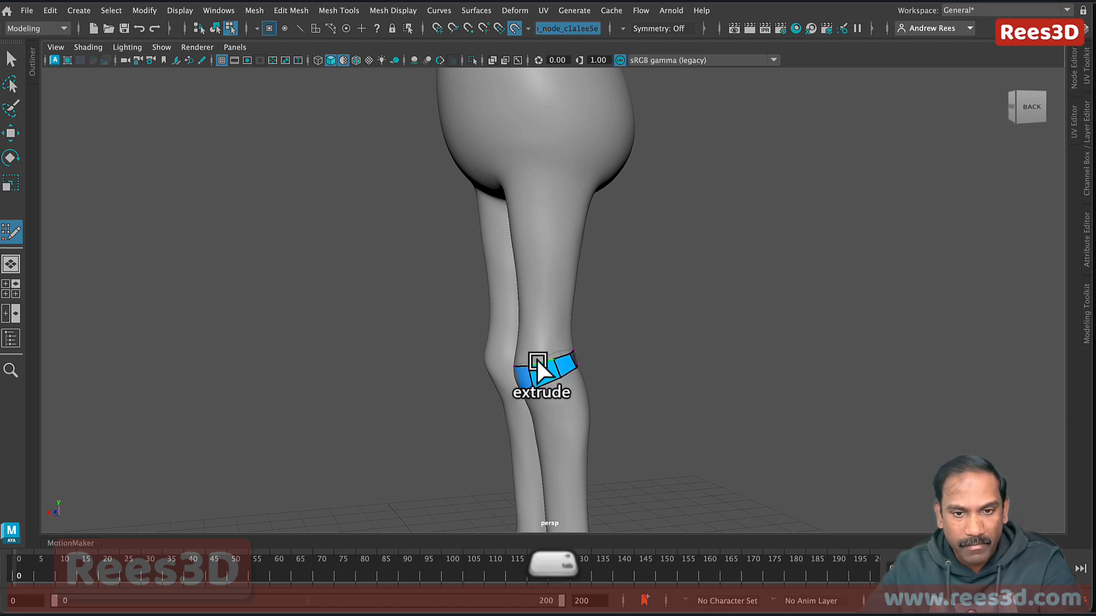
Step: Extrude new quad rows from the knee band's top and bottom border edges
mouse_move(538, 365)
mouse_down()
mouse_move(539, 293)
mouse_move(540, 336)
mouse_up()
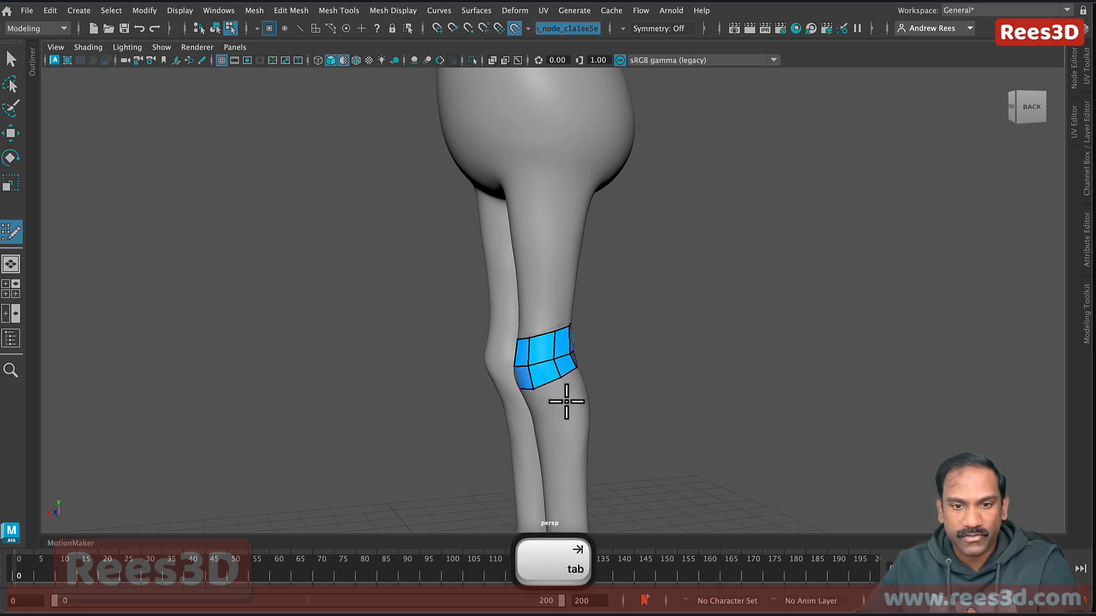
alt+drag(567, 398, 716, 400)
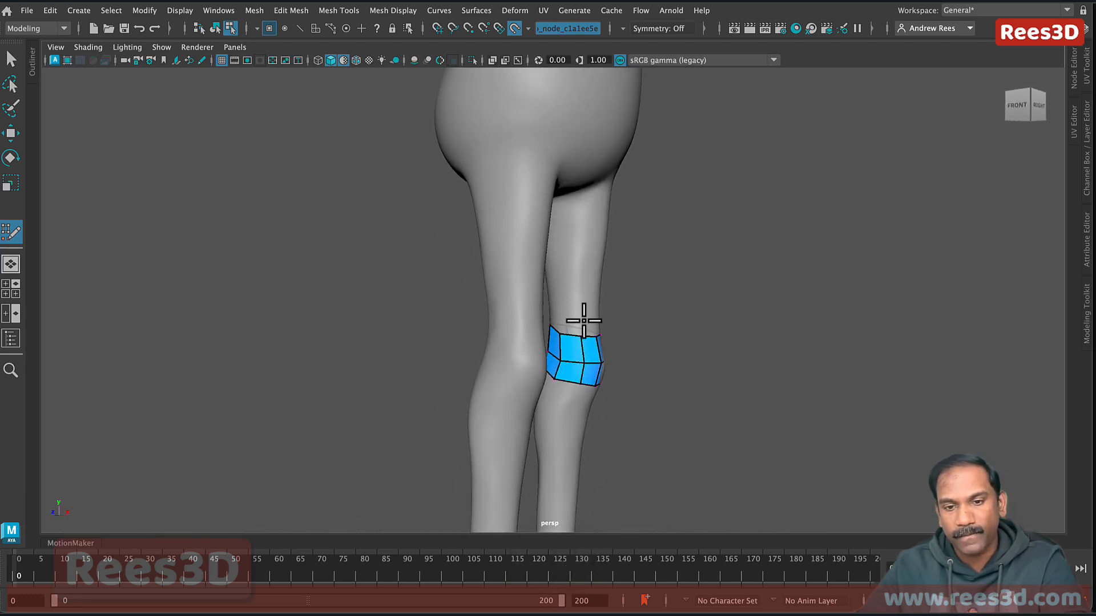
alt+drag(603, 355, 501, 372)
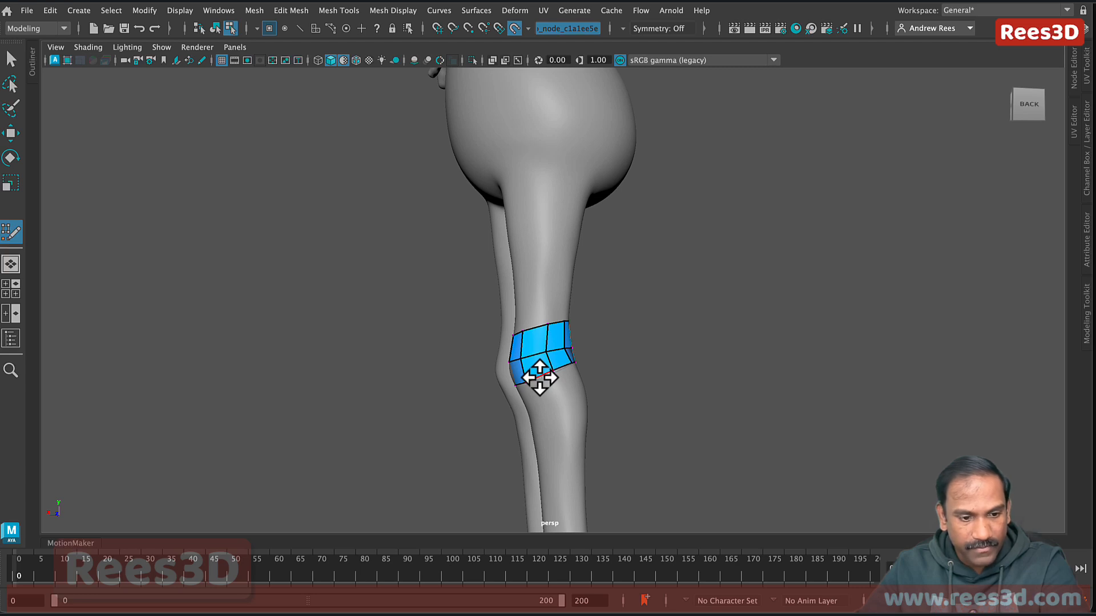
key(Tab)
middle_drag(540, 378, 557, 409)
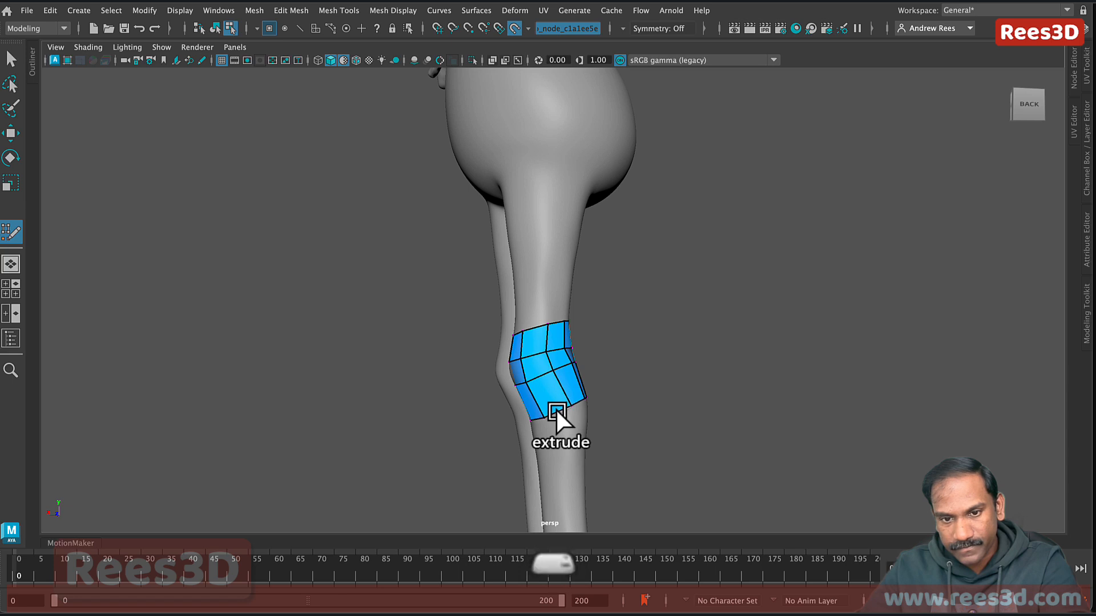
alt+drag(556, 410, 563, 382)
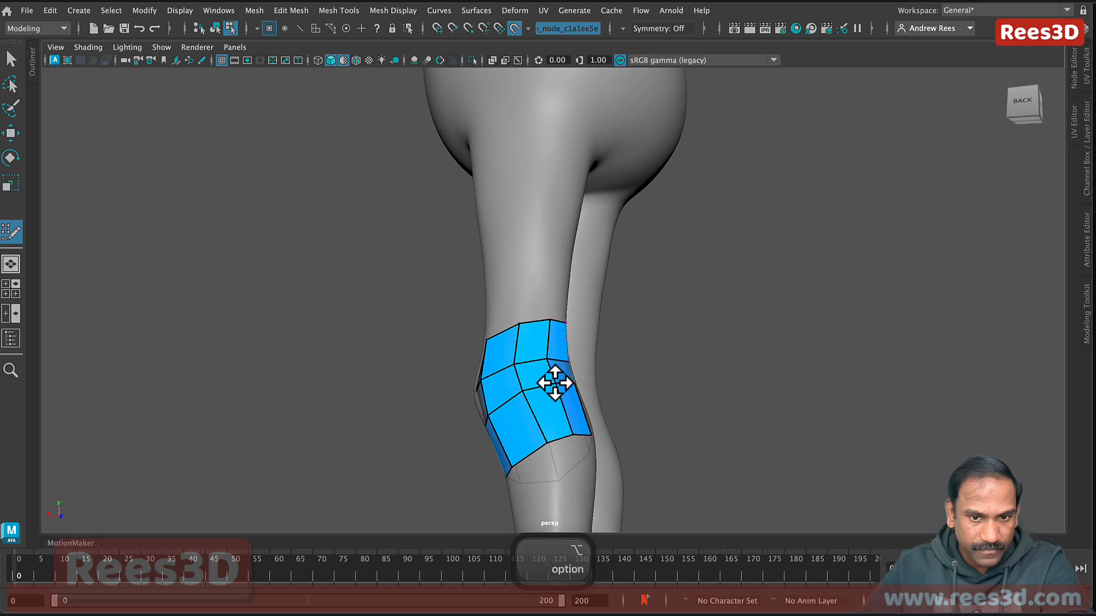
Step: Frame the lower leg from the side and extrude the patch's bottom edge down toward the ankle
alt+drag(614, 428, 517, 470)
alt+drag(580, 412, 558, 416)
alt+drag(628, 423, 553, 416)
alt+right_drag(556, 417, 705, 455)
alt+middle_drag(673, 440, 651, 259)
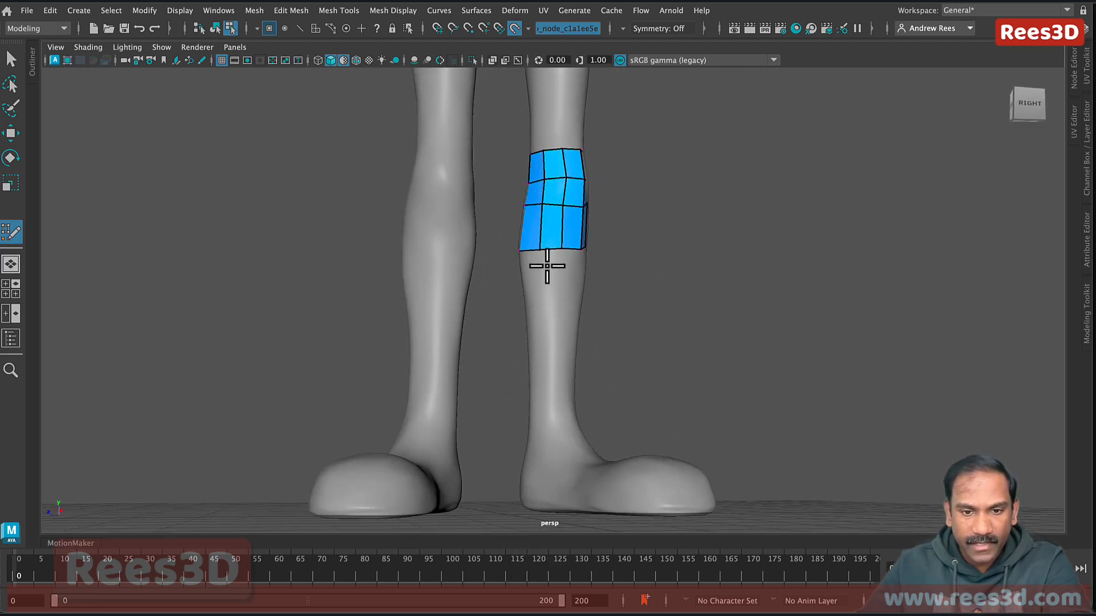
alt+drag(533, 434, 577, 318)
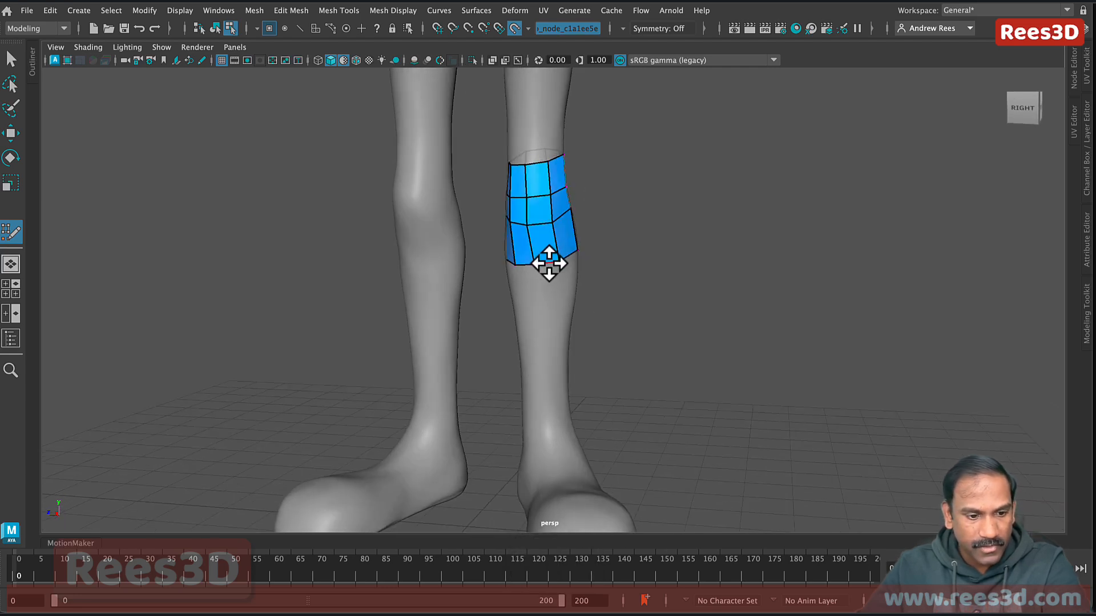
key(Tab)
drag(546, 258, 554, 418)
key(Tab)
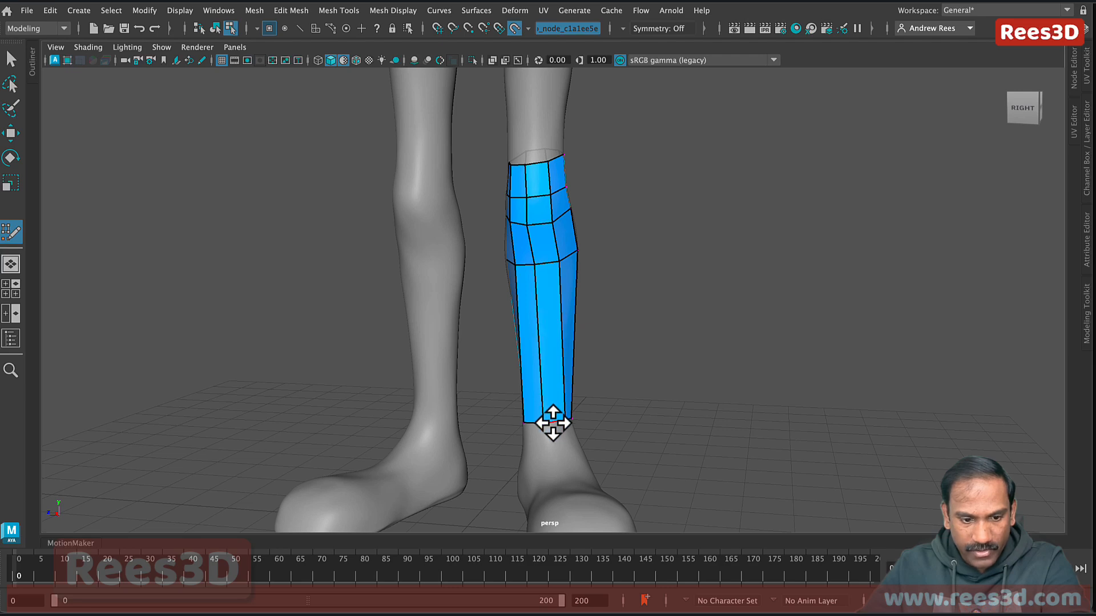
Step: Tumble around the shin strip, dolly in, and pull a shin vertex down onto the ankle
alt+drag(558, 421, 617, 435)
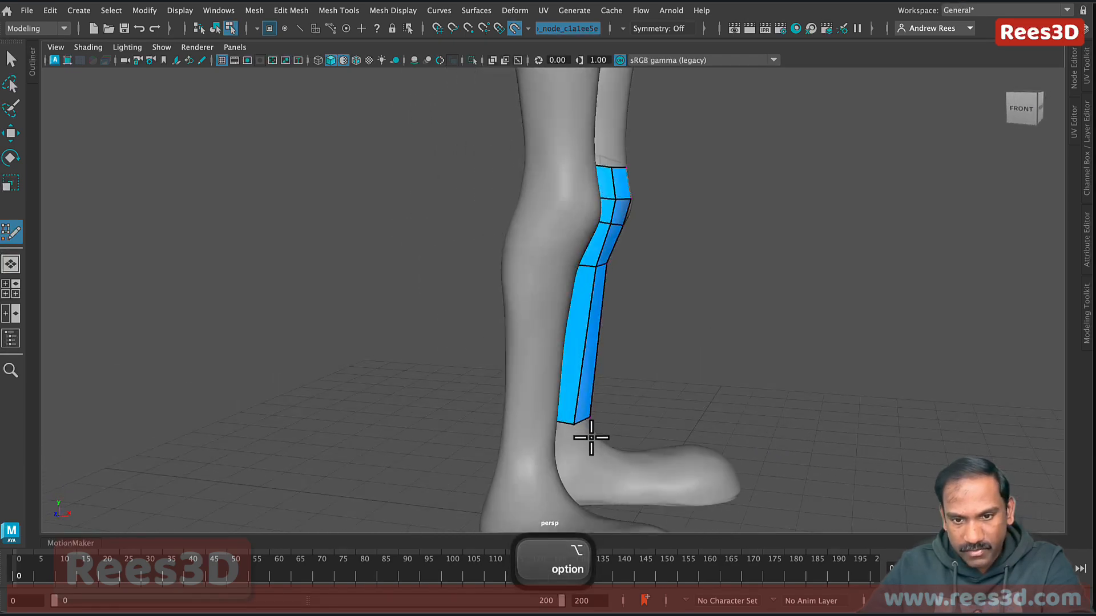
alt+drag(694, 440, 475, 422)
alt+right_drag(476, 423, 665, 458)
alt+middle_drag(582, 485, 597, 363)
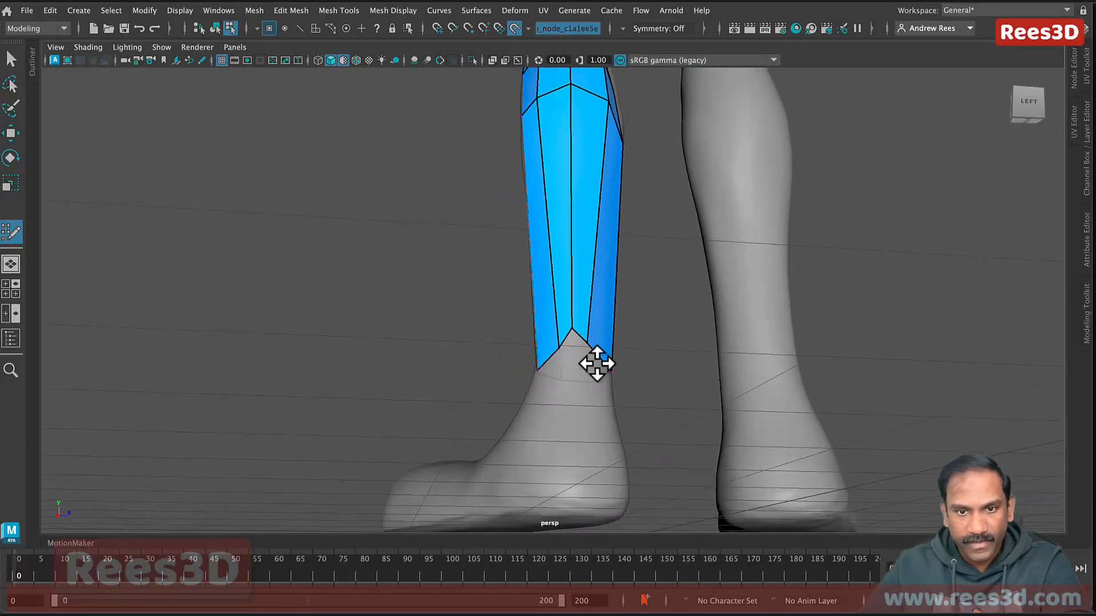
scroll(594, 365, up, 2)
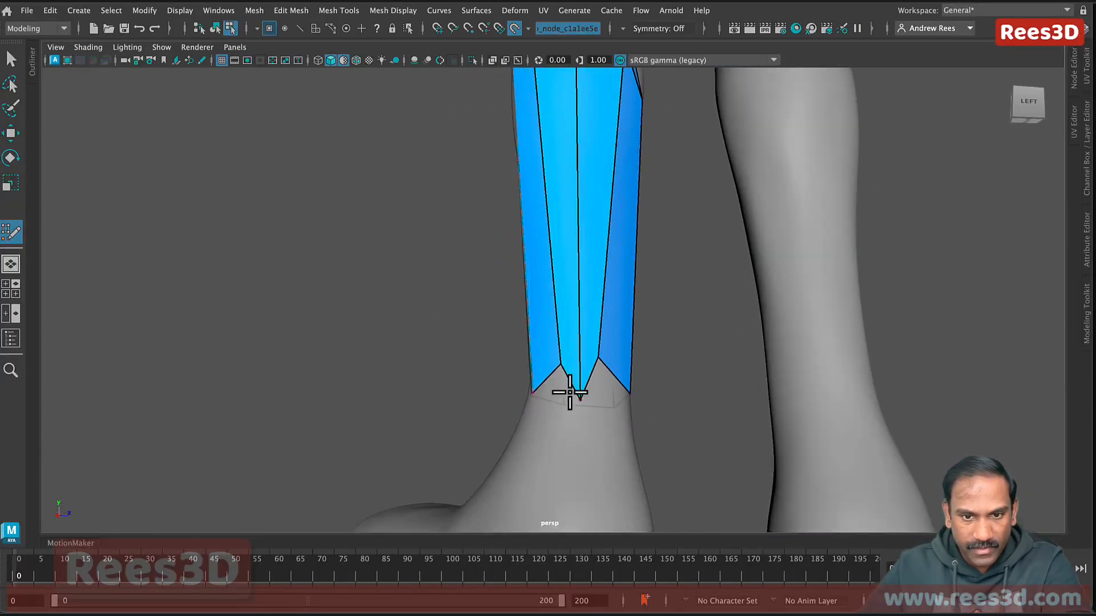
drag(561, 367, 678, 386)
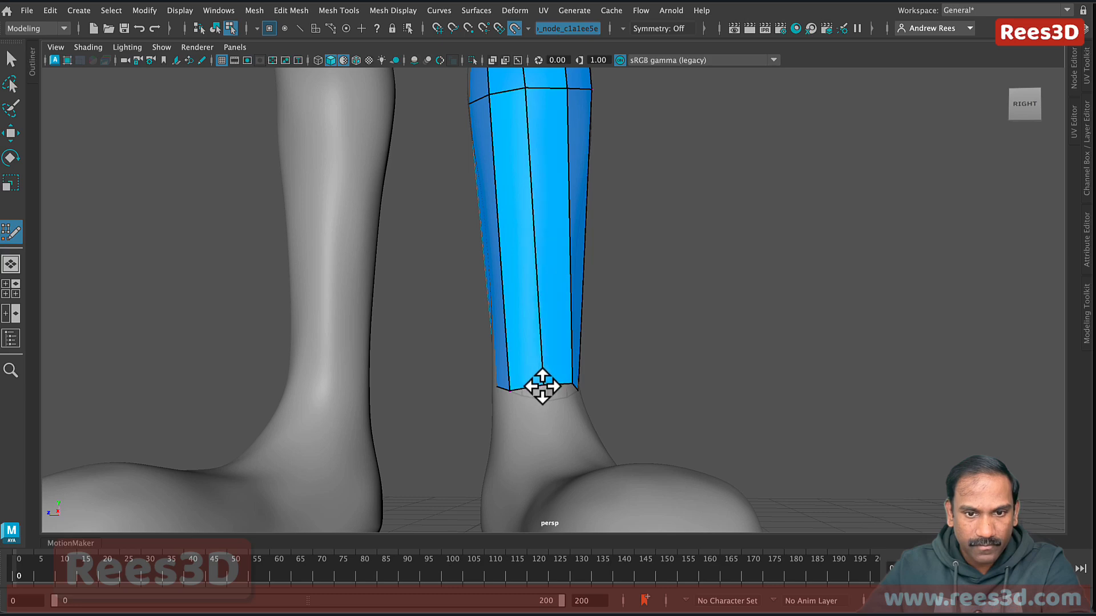
Step: View the strip from above, the side and the front, then close in on its ankle border
alt+drag(520, 398, 528, 394)
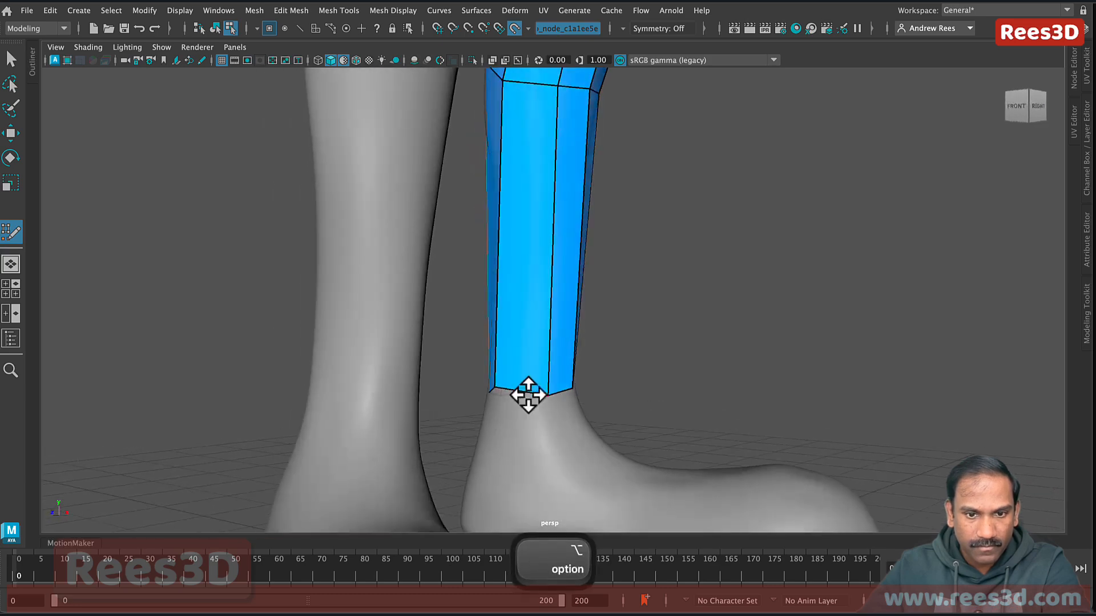
alt+drag(609, 396, 453, 372)
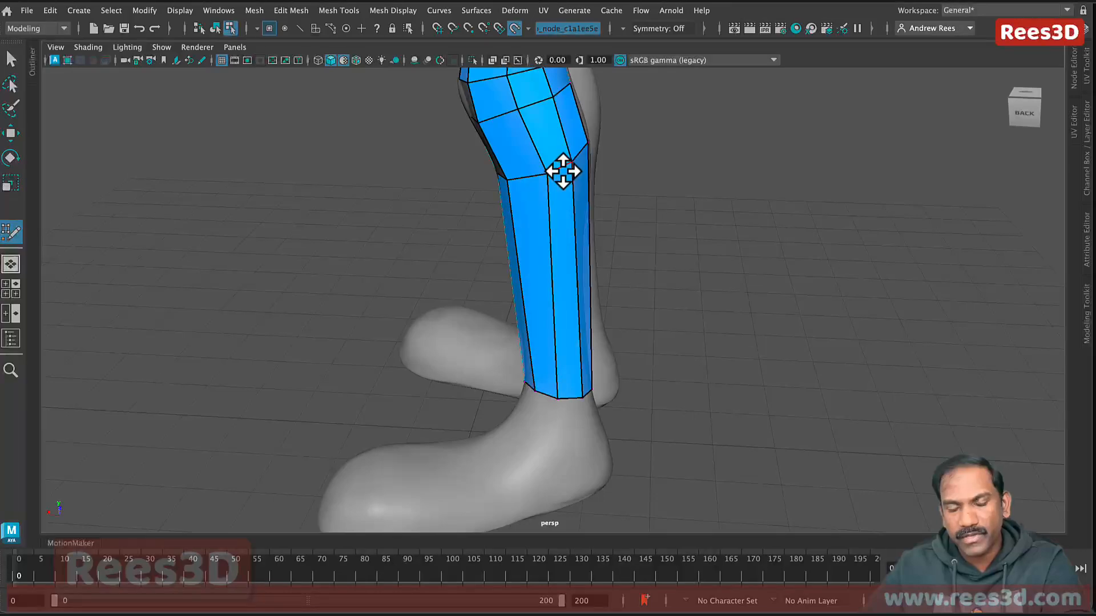
alt+drag(539, 242, 525, 200)
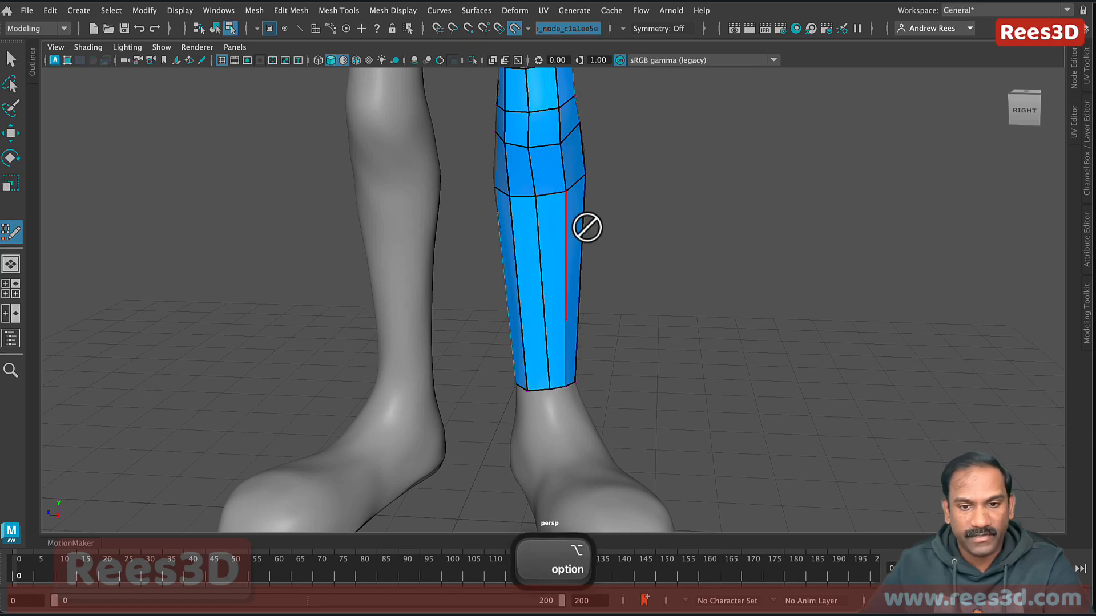
alt+drag(588, 228, 574, 310)
alt+right_drag(574, 310, 747, 346)
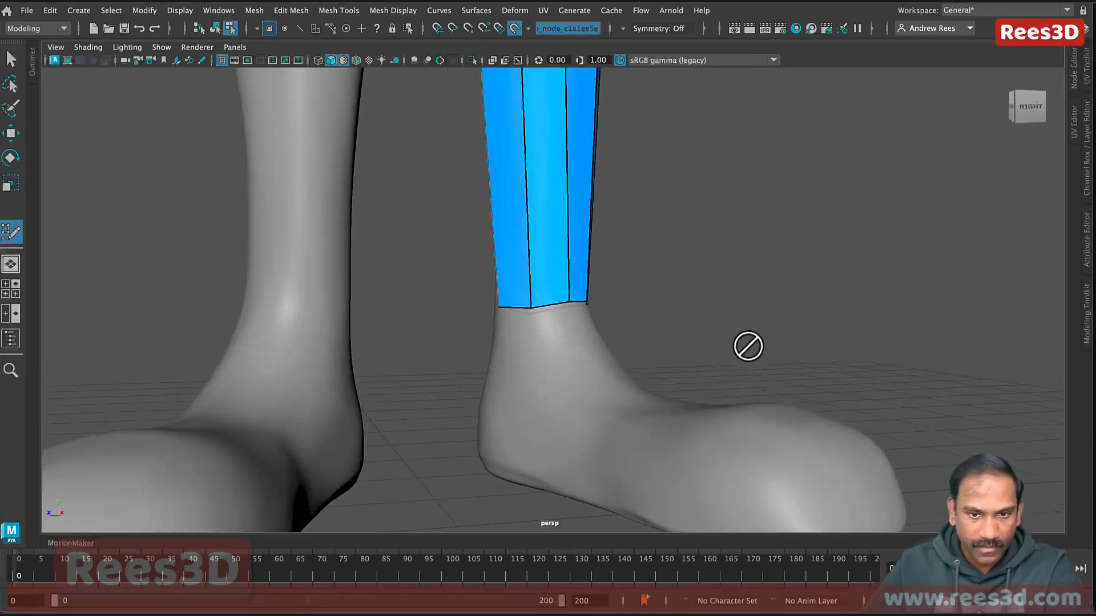
alt+middle_drag(523, 327, 565, 293)
alt+right_drag(565, 294, 639, 297)
alt+middle_drag(602, 285, 589, 306)
mouse_move(590, 305)
alt+mouse_down()
mouse_move(523, 320)
mouse_move(633, 320)
mouse_move(589, 303)
mouse_move(558, 309)
mouse_move(582, 298)
alt+mouse_up()
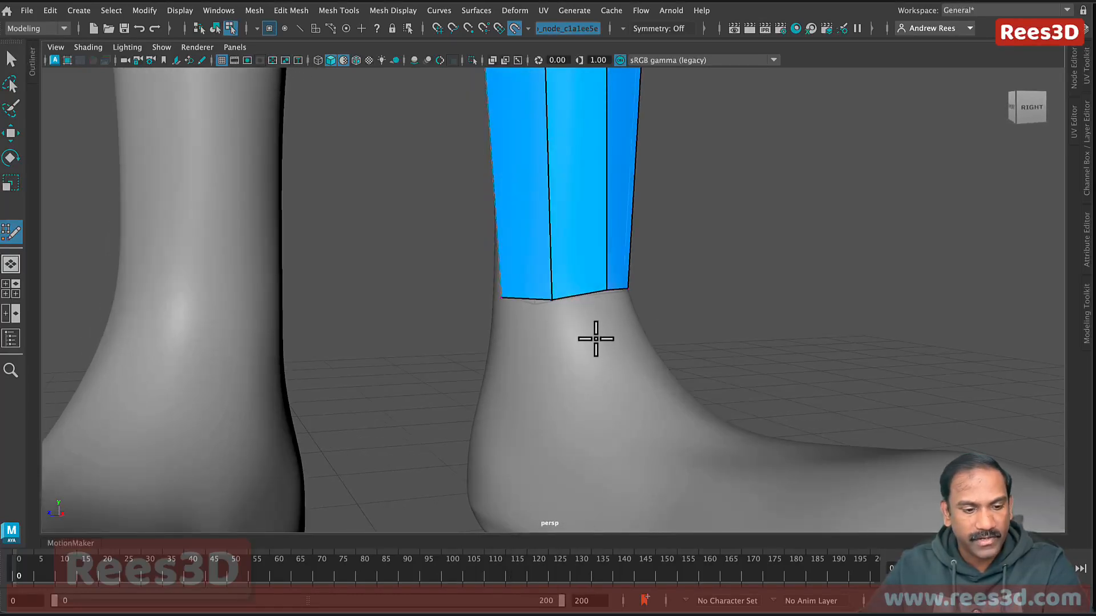
key(Tab)
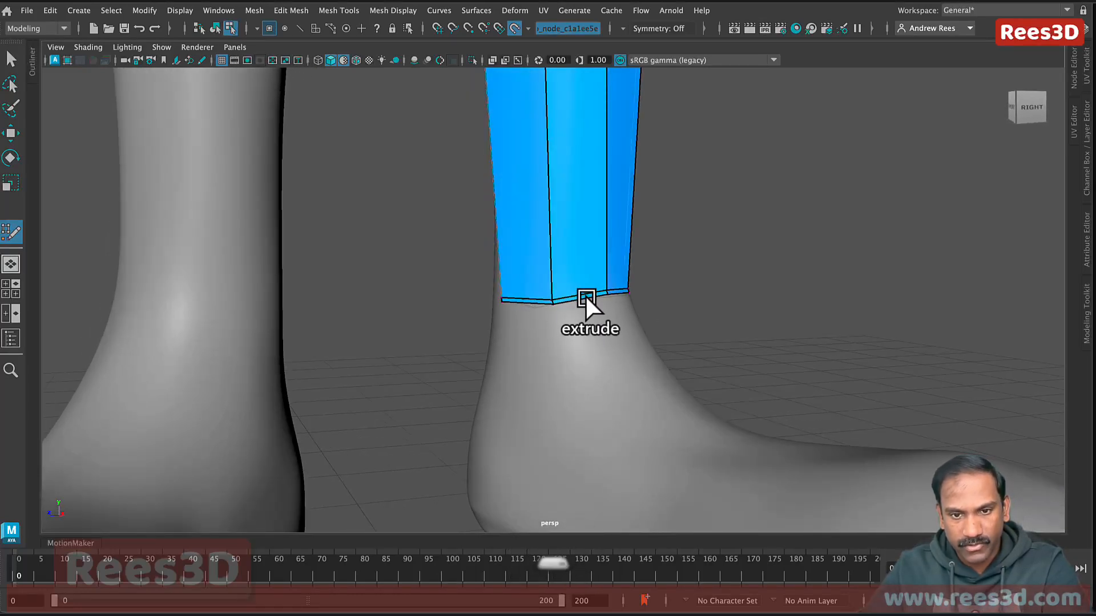
Step: Extrude a new row of quads from the shin strip's bottom edge past the ankle
mouse_move(585, 294)
mouse_down()
mouse_move(601, 377)
mouse_move(533, 379)
mouse_move(654, 369)
mouse_move(628, 371)
mouse_move(519, 311)
mouse_up()
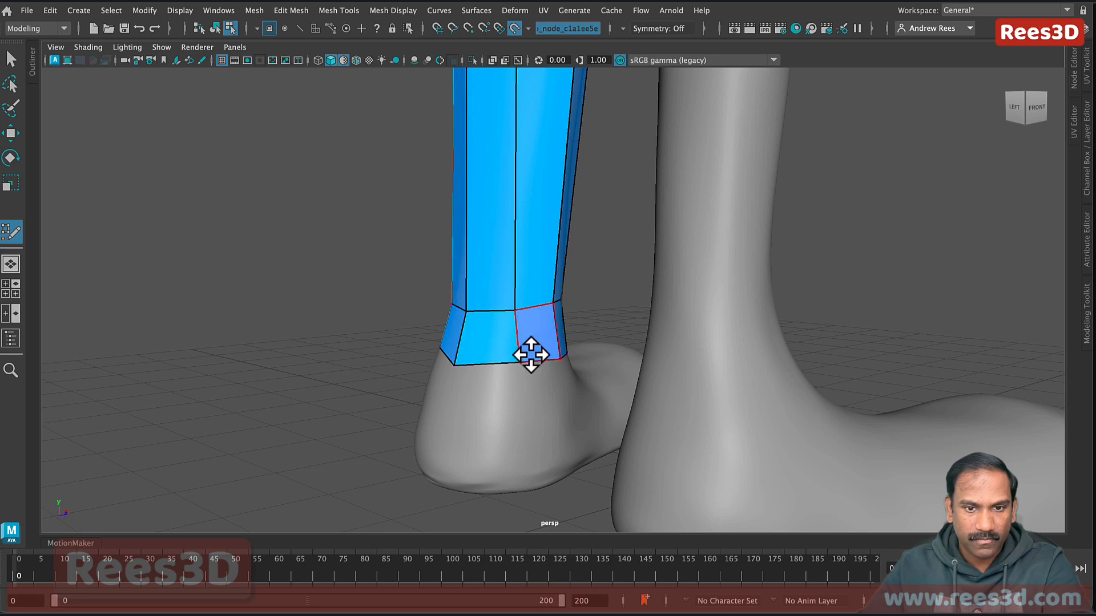
alt+drag(516, 374, 542, 370)
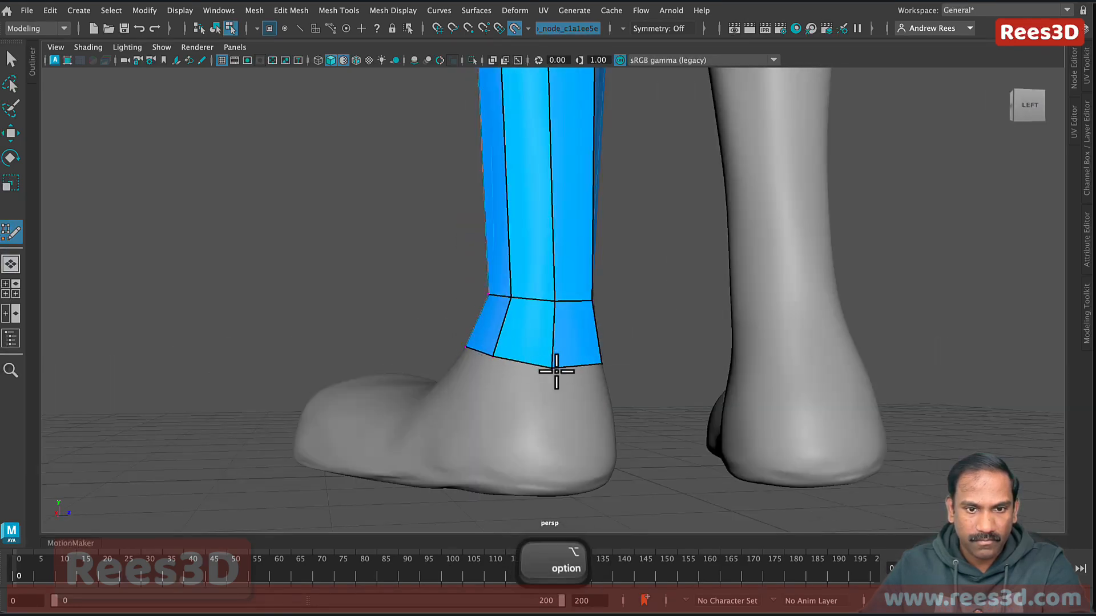
alt+drag(553, 369, 623, 310)
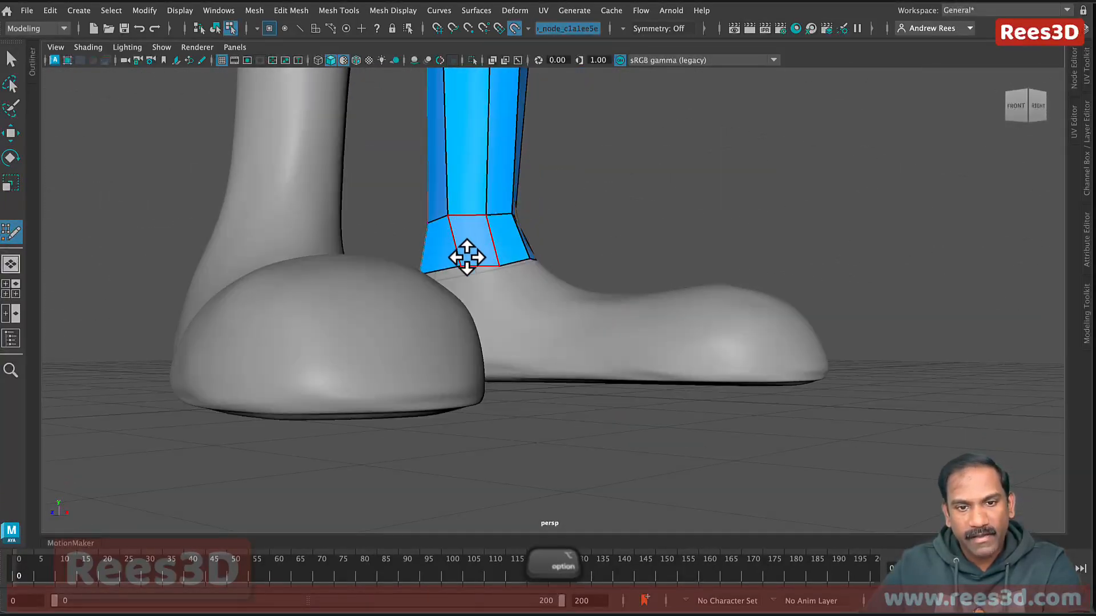
alt+drag(467, 258, 454, 330)
alt+right_drag(454, 331, 567, 330)
alt+drag(568, 330, 563, 342)
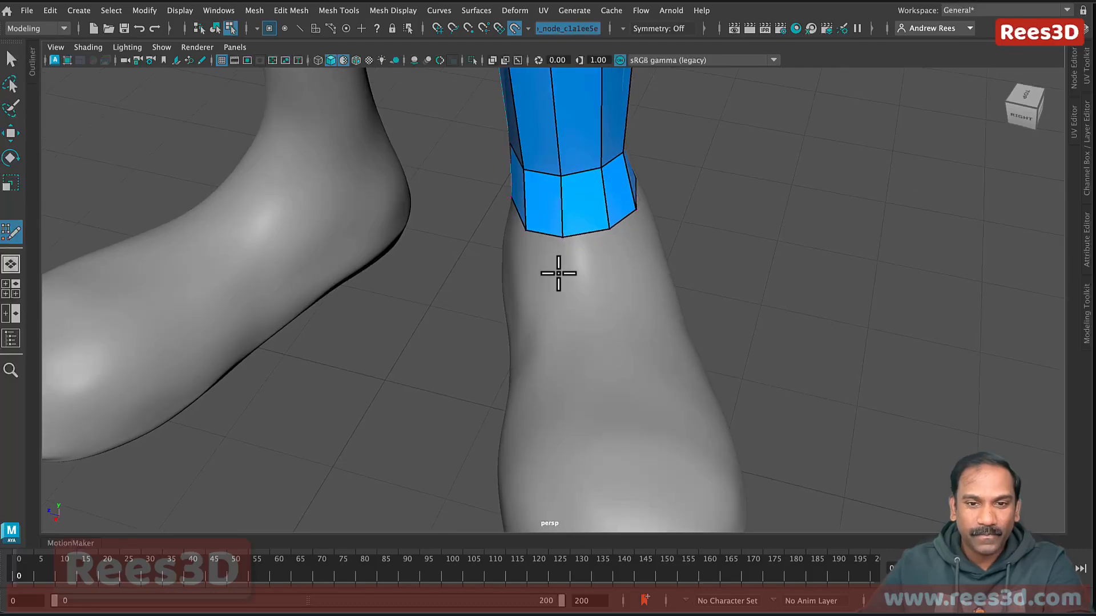
Step: Reframe the view from both legs down to a close look at the ankle and foot
alt+right_drag(658, 243, 422, 265)
alt+middle_drag(556, 244, 557, 303)
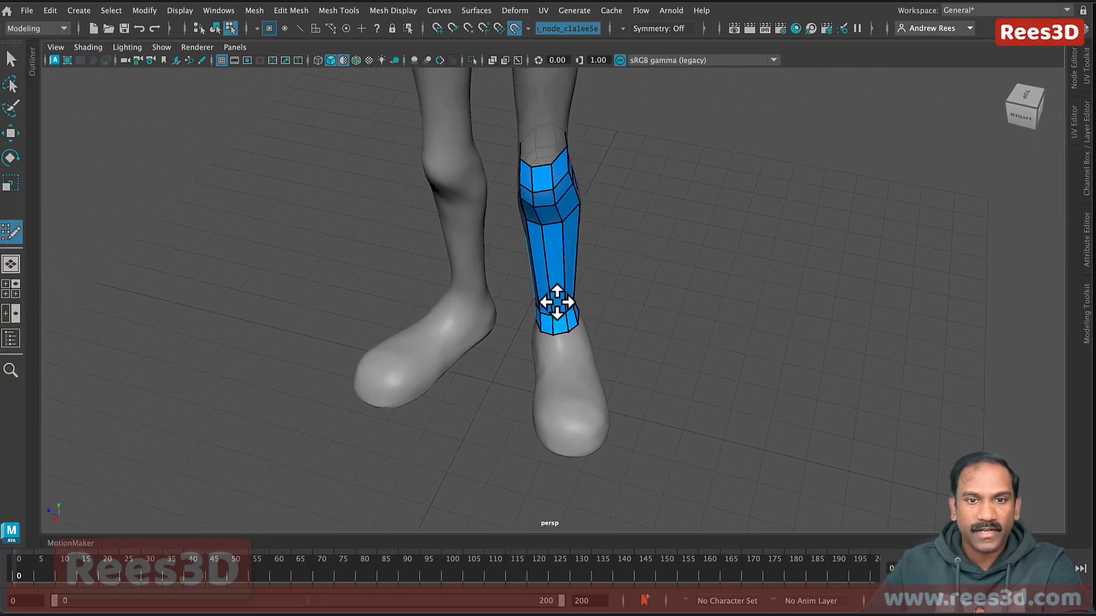
alt+drag(558, 303, 576, 279)
alt+middle_drag(577, 279, 577, 327)
alt+drag(578, 327, 582, 330)
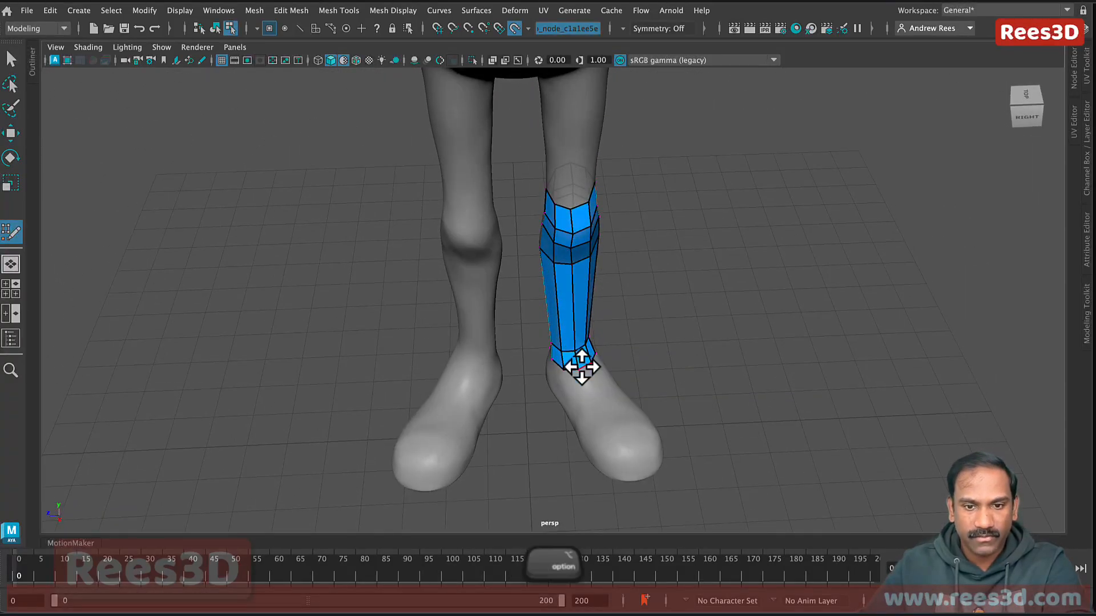
alt+drag(582, 367, 571, 365)
alt+middle_drag(591, 372, 600, 278)
alt+right_drag(600, 277, 703, 338)
scroll(641, 299, up, 6)
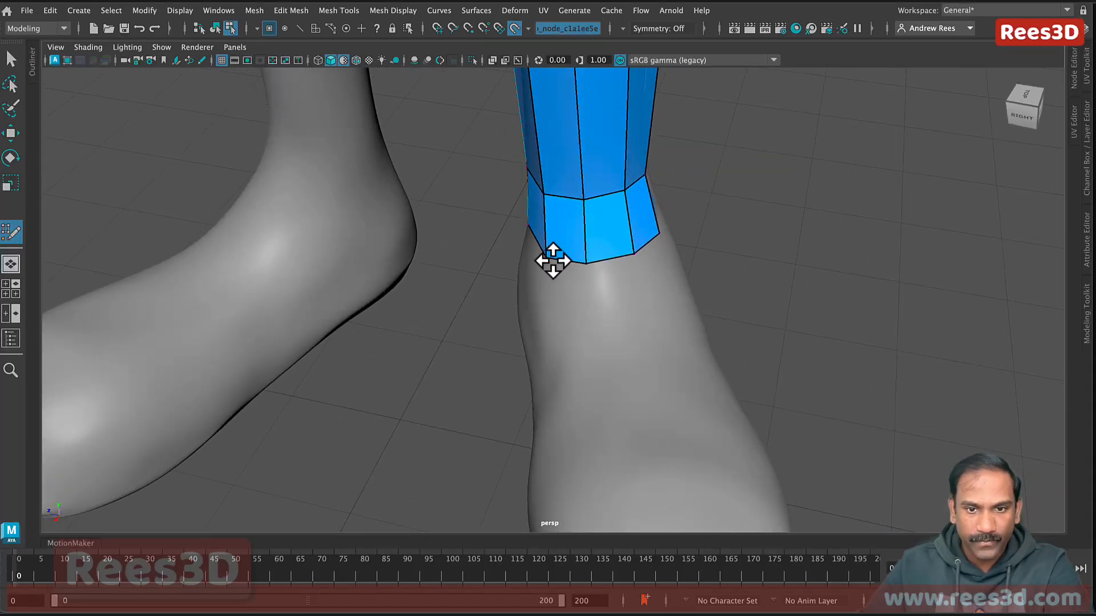
alt+drag(590, 306, 599, 308)
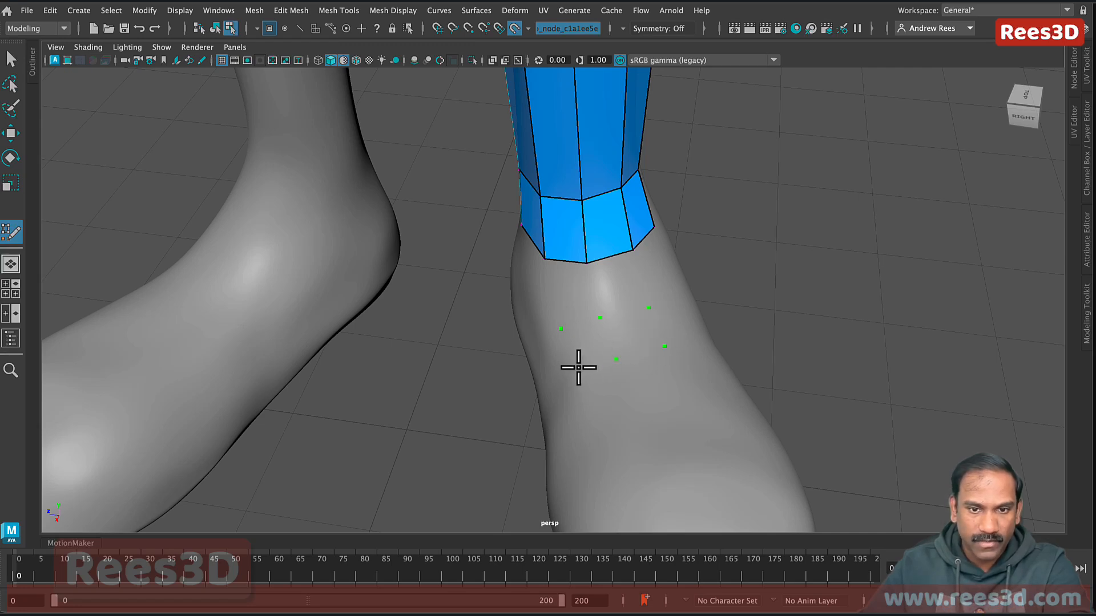
Step: Fill two quads side by side on top of the foot between the placed ankle points
alt+drag(628, 369, 641, 361)
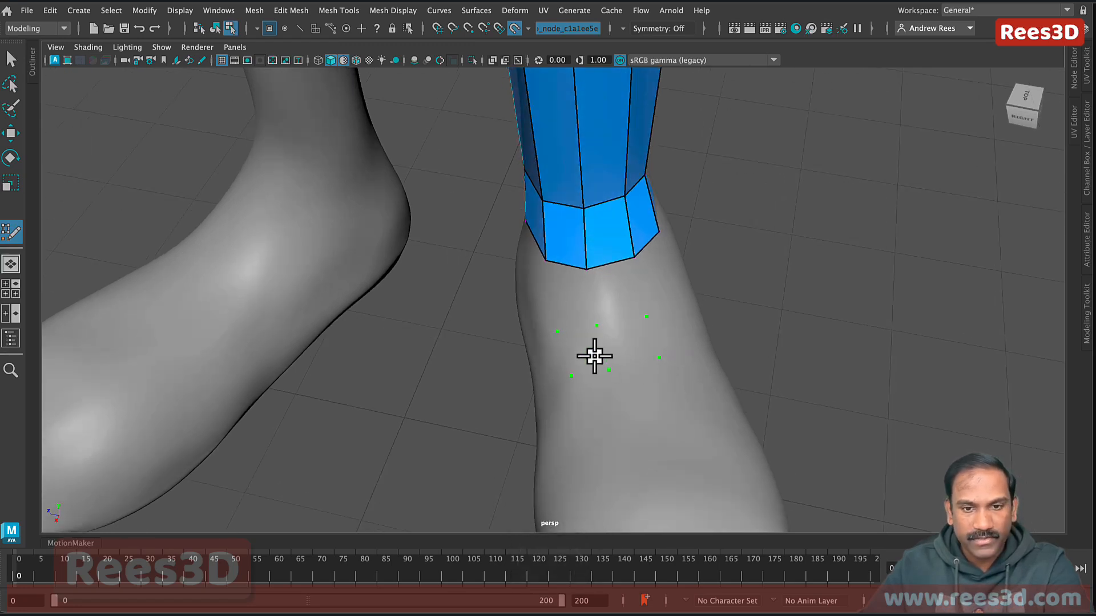
shift+click(590, 354)
shift+click(628, 343)
alt+drag(660, 362, 614, 354)
shift+click(580, 286)
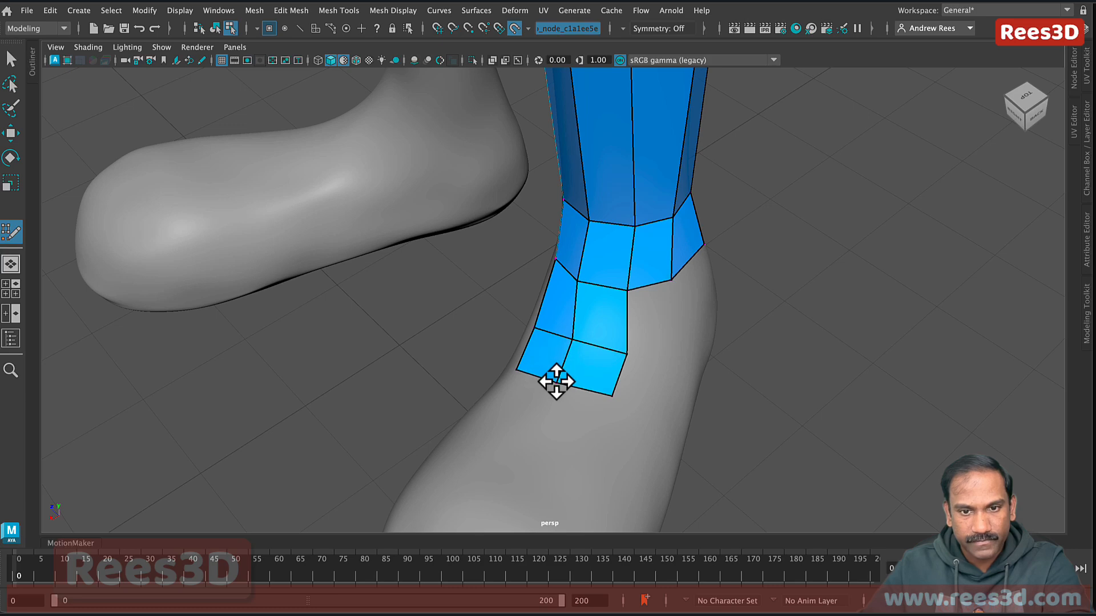
alt+drag(555, 381, 622, 216)
alt+drag(668, 277, 550, 267)
alt+drag(517, 362, 532, 315)
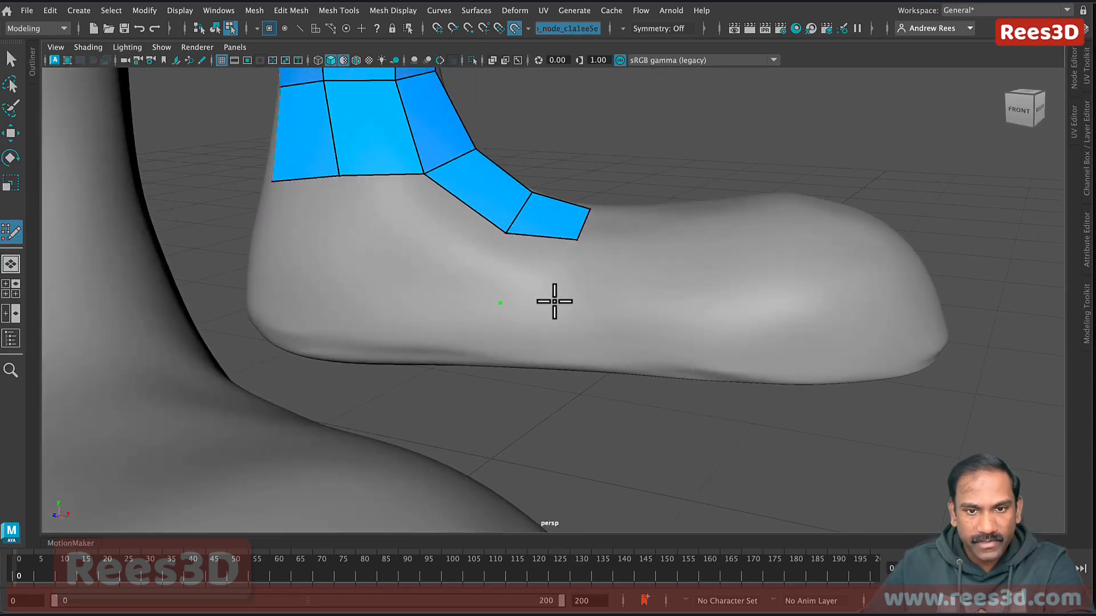
Step: Fill quads down the side of the foot to the sole, adding a sole point and adjusting an edge
shift+click(533, 276)
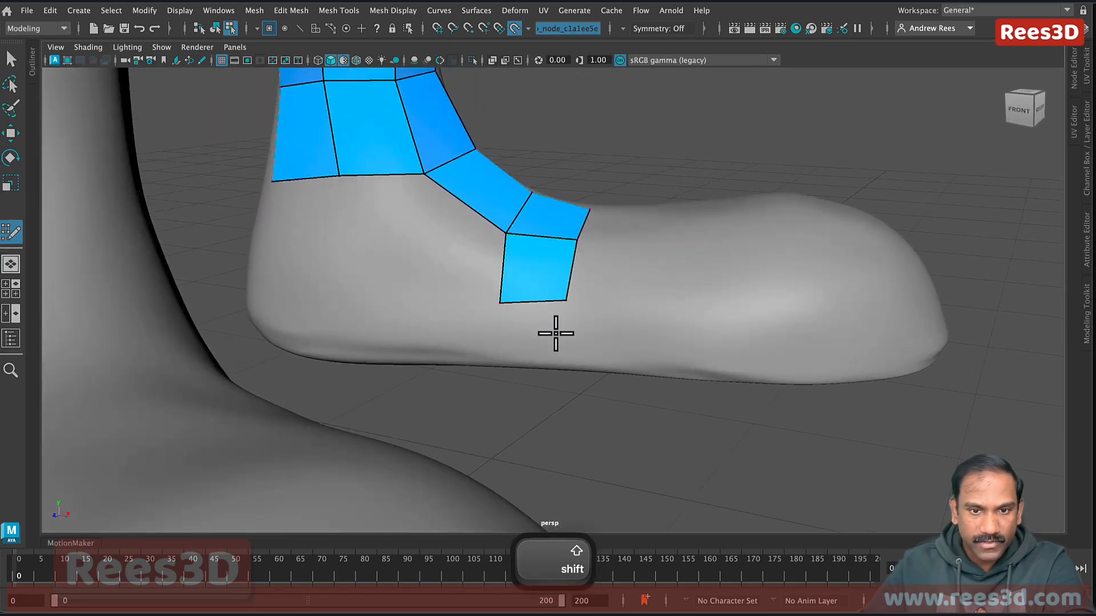
click(498, 355)
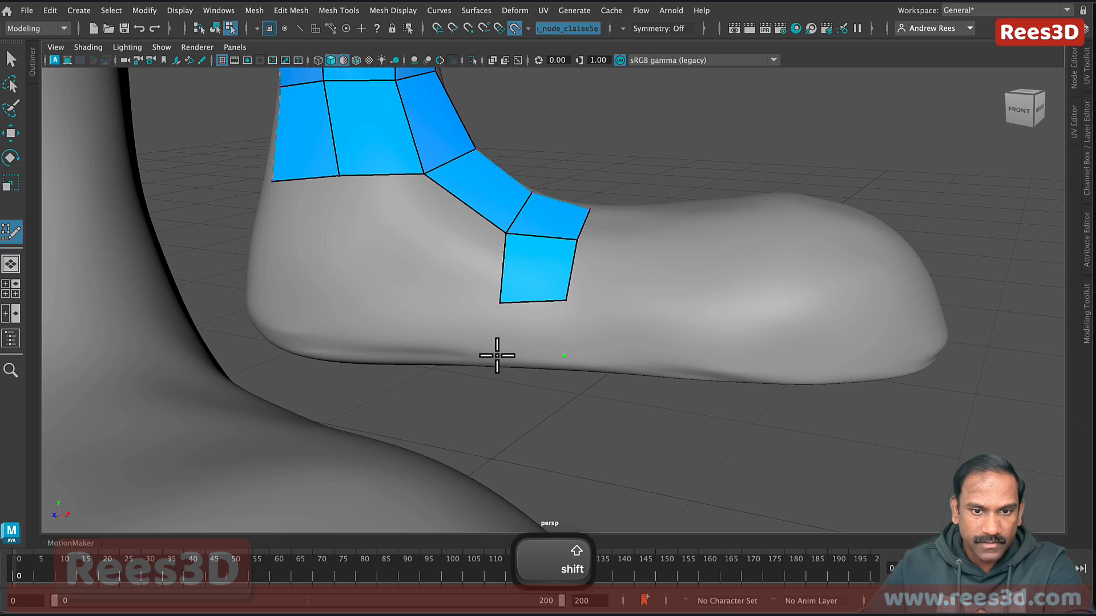
shift+click(533, 326)
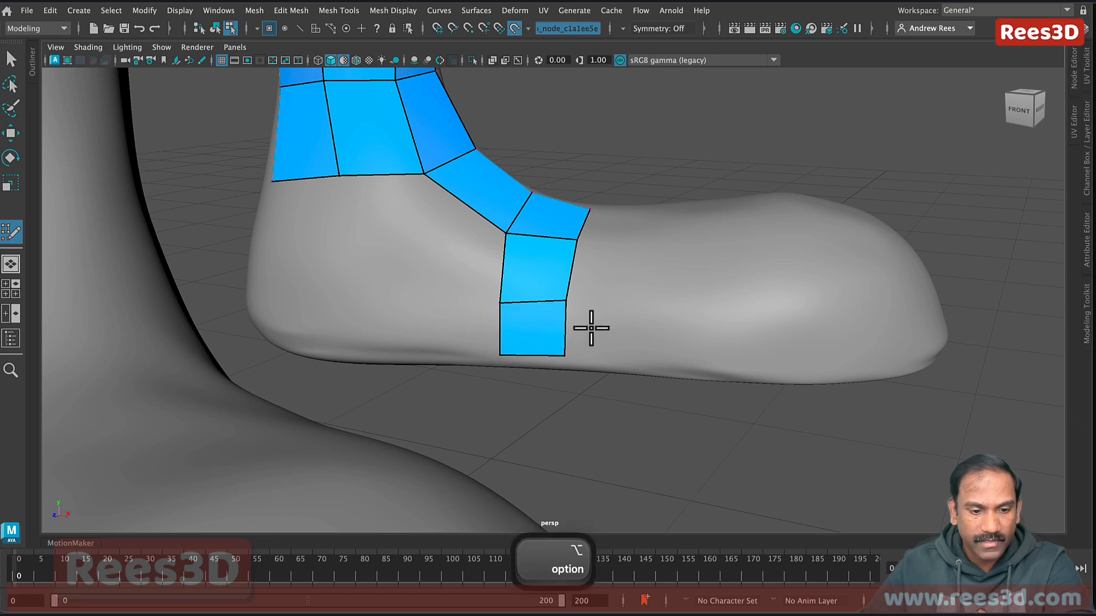
alt+drag(590, 323, 595, 354)
mouse_move(578, 286)
mouse_down()
mouse_move(622, 335)
mouse_move(585, 318)
mouse_move(592, 346)
mouse_up()
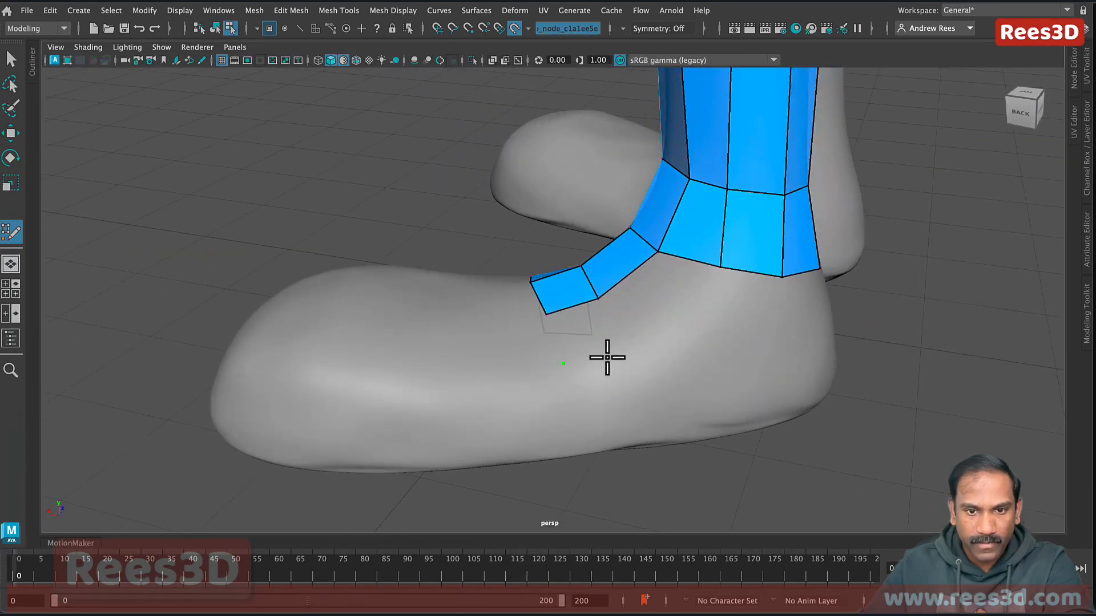
shift+click(590, 345)
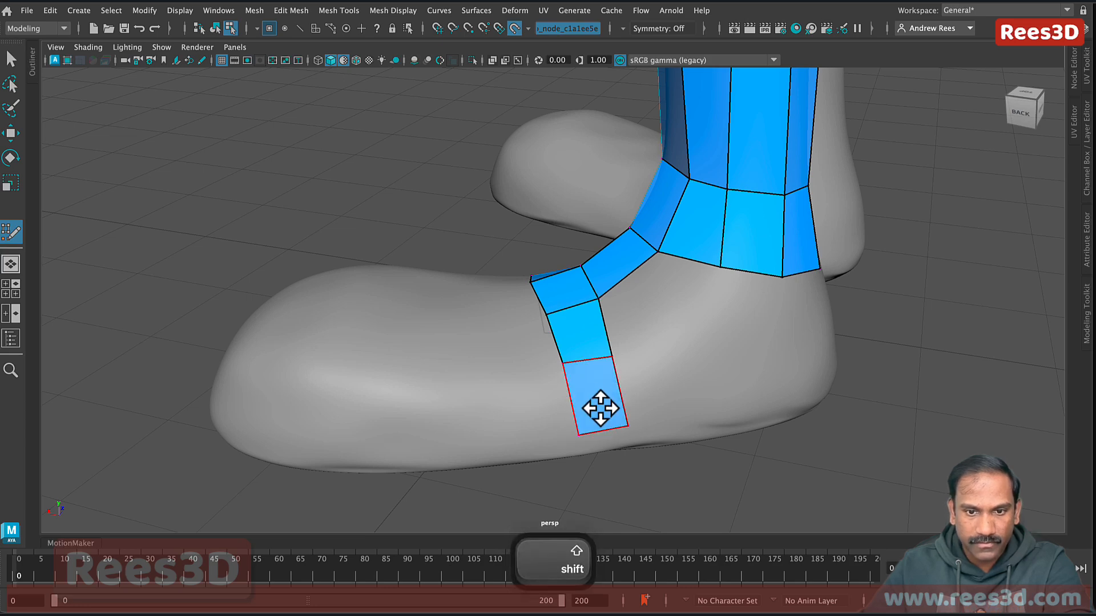
alt+drag(597, 406, 577, 384)
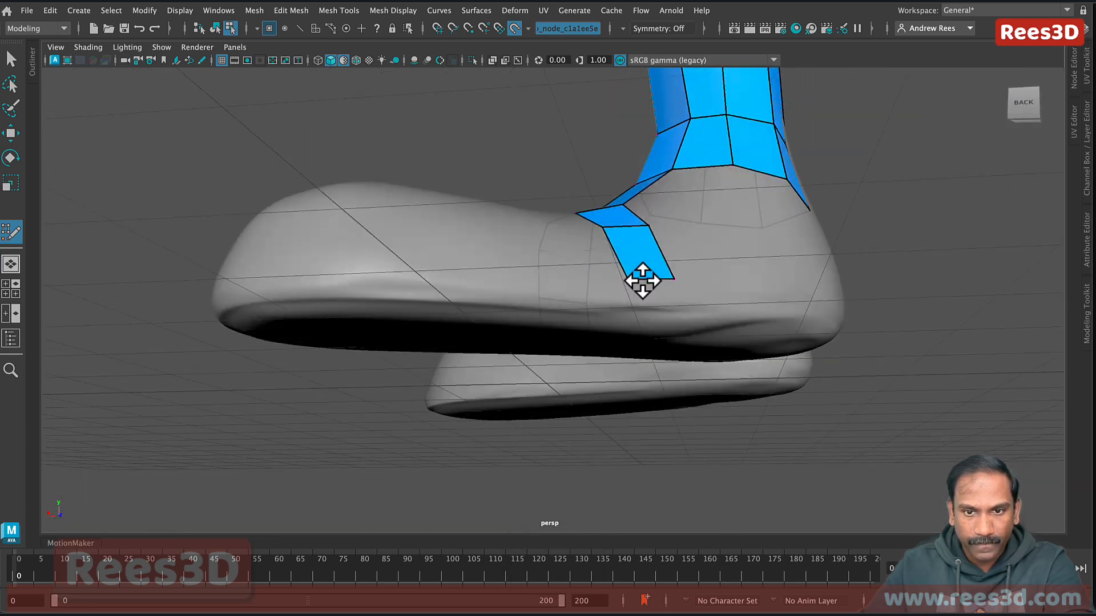
mouse_move(599, 296)
alt+mouse_down()
mouse_move(656, 316)
mouse_move(720, 311)
mouse_move(596, 302)
alt+mouse_up()
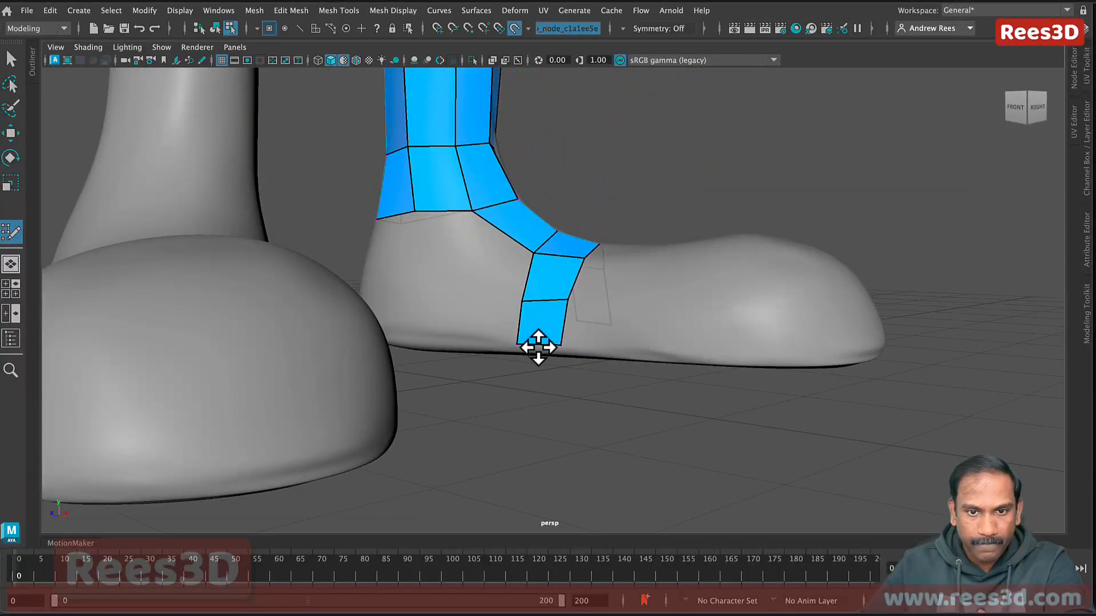
alt+drag(538, 347, 596, 355)
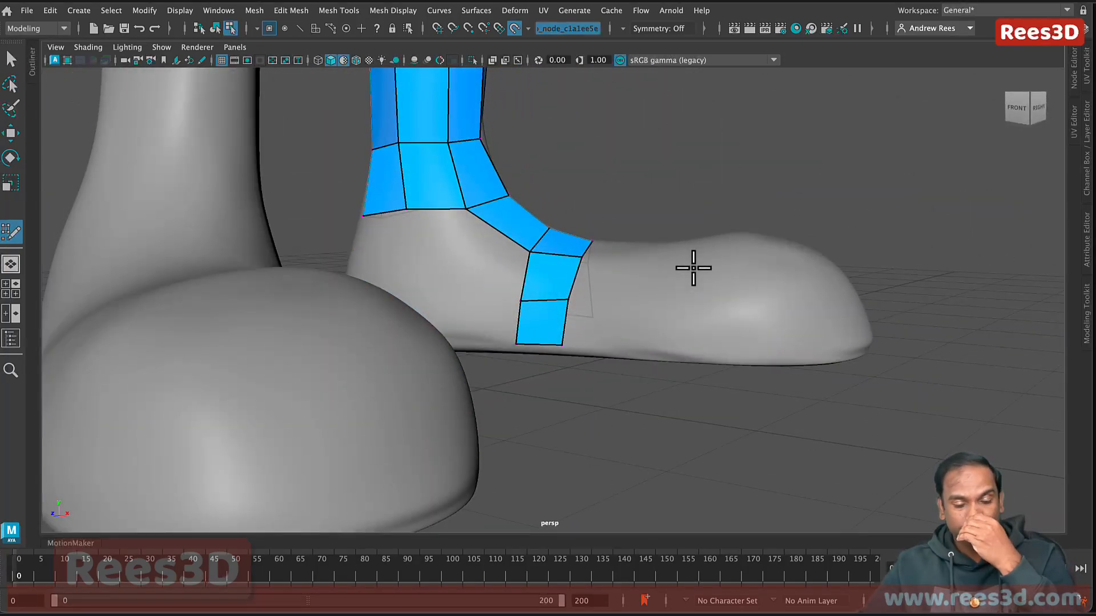
alt+drag(662, 289, 623, 305)
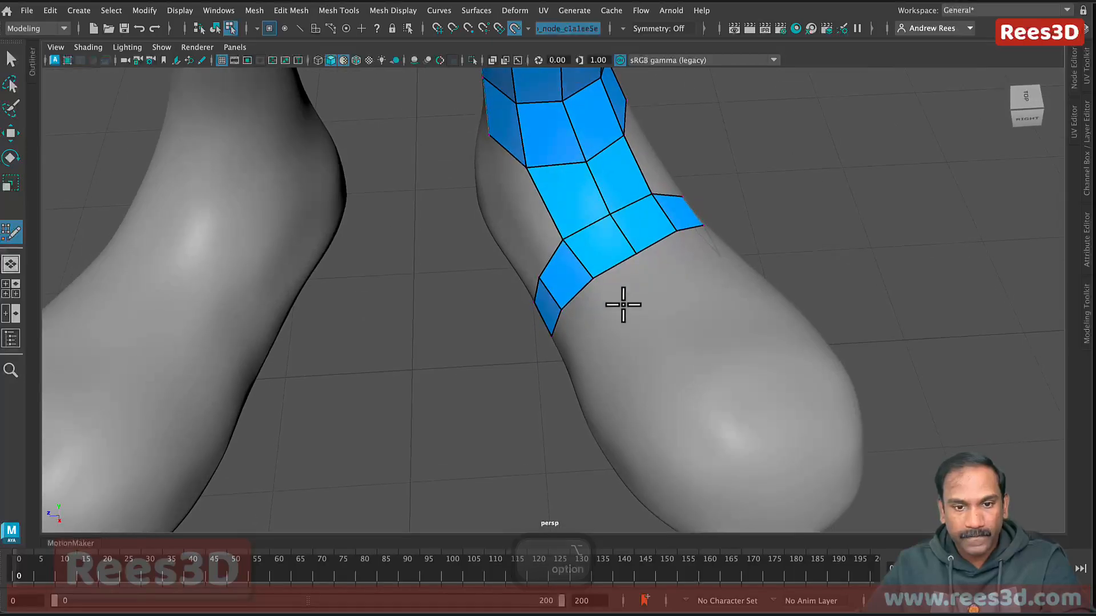
Step: Extrude a new row of quads from the foot patch's border toward the toe
key(Tab)
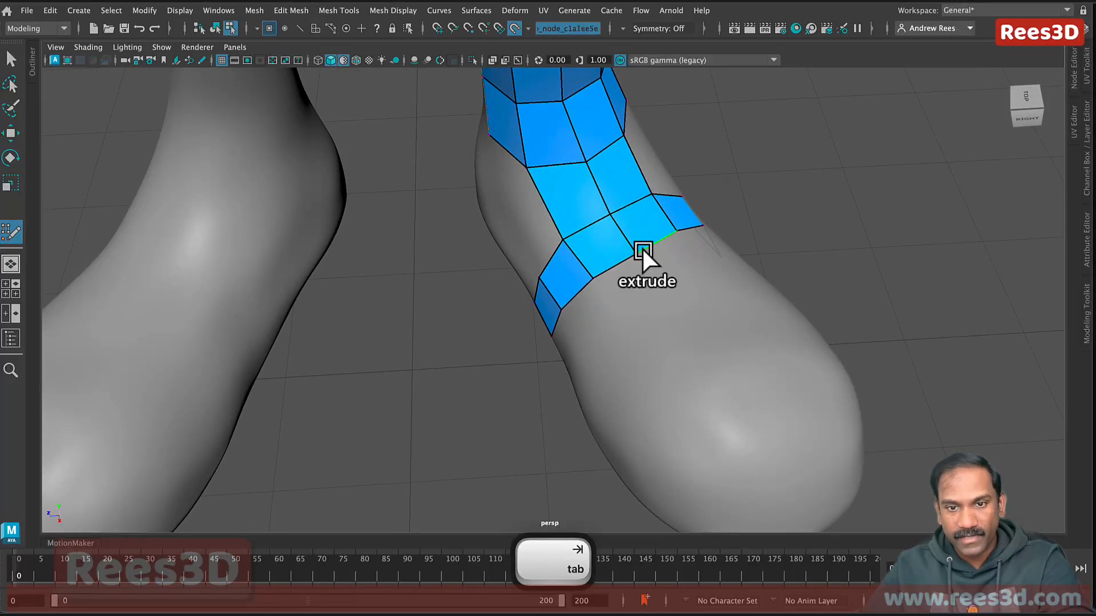
mouse_move(642, 252)
mouse_down()
mouse_move(741, 367)
mouse_move(790, 313)
mouse_move(732, 378)
mouse_up()
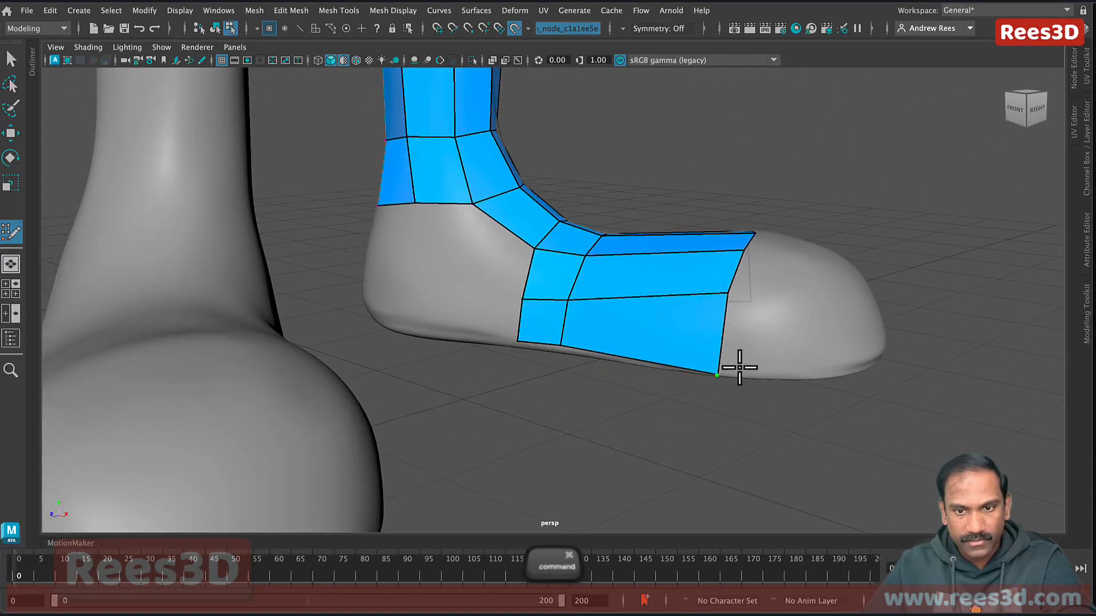
alt+drag(736, 367, 648, 341)
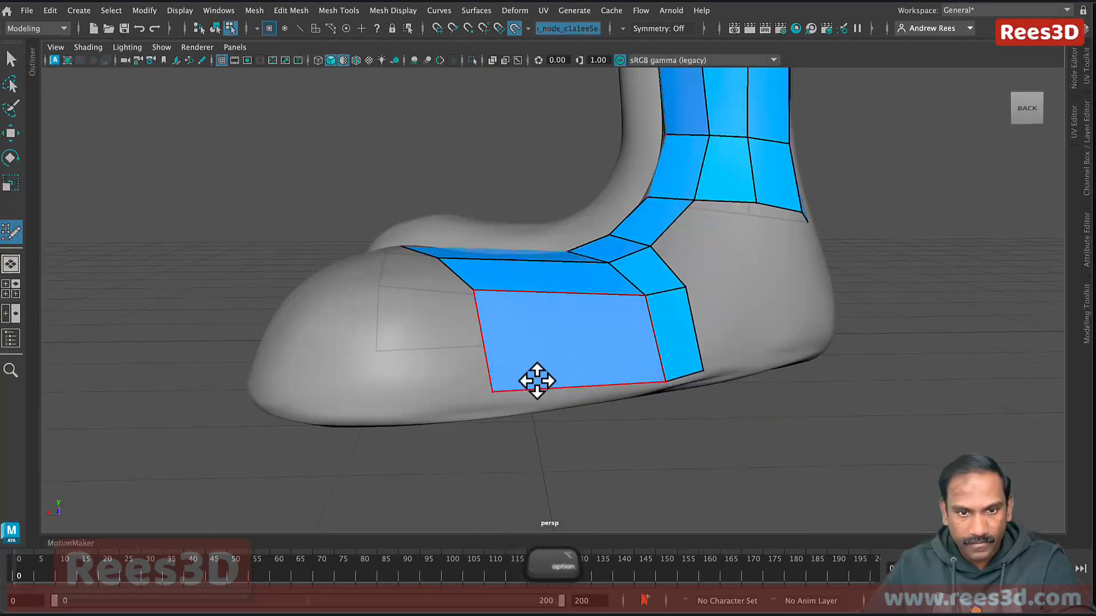
alt+drag(533, 379, 670, 396)
alt+middle_drag(669, 396, 618, 311)
alt+drag(615, 335, 602, 347)
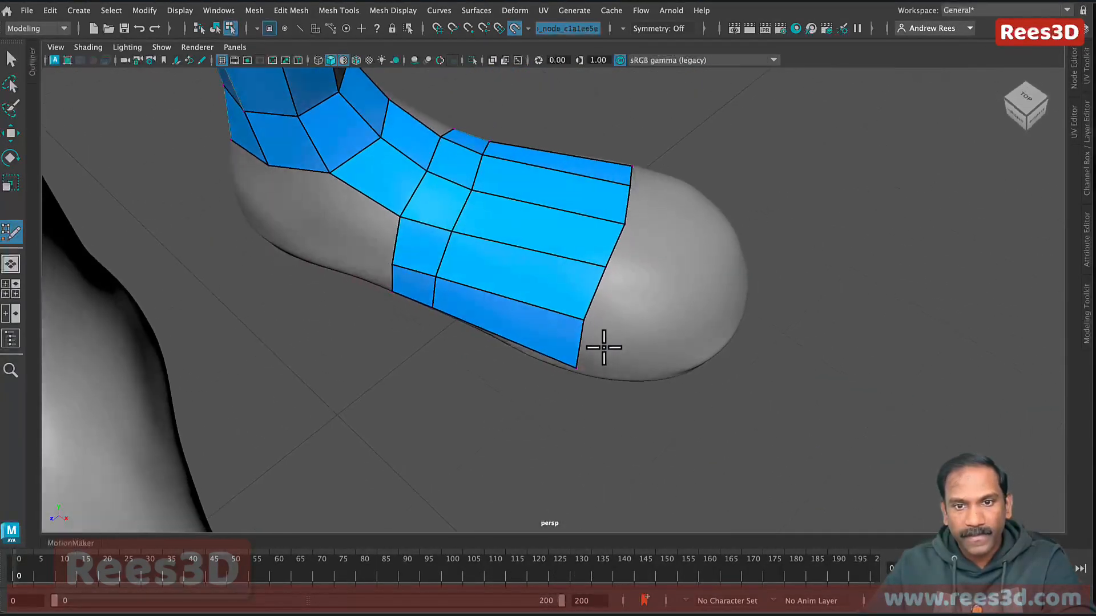
alt+middle_drag(601, 347, 563, 326)
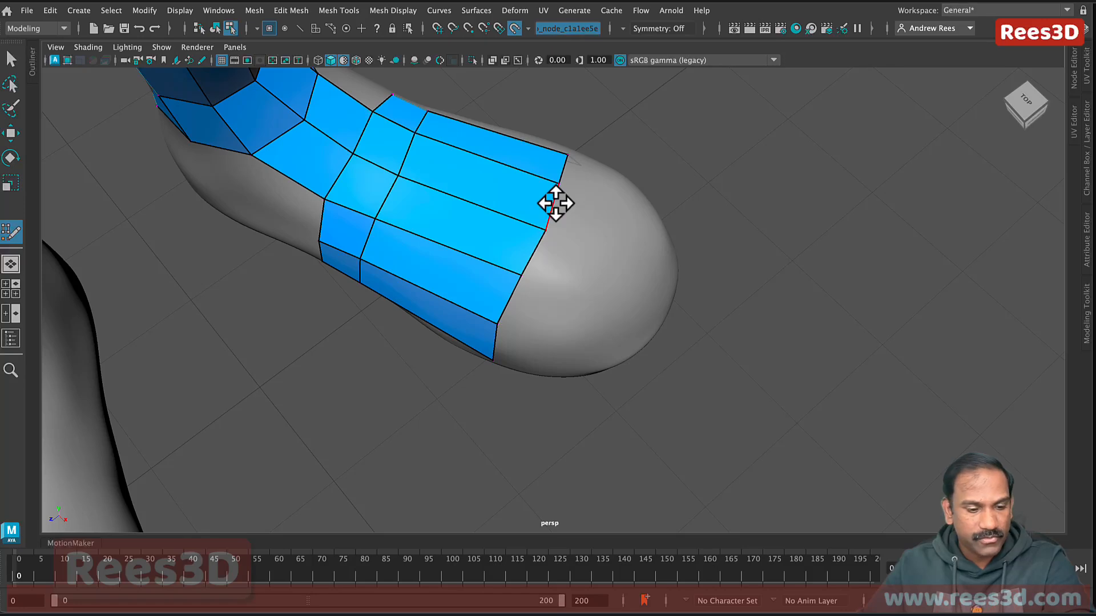
Step: Extrude another strip toward the toe, then undo it
key(Tab)
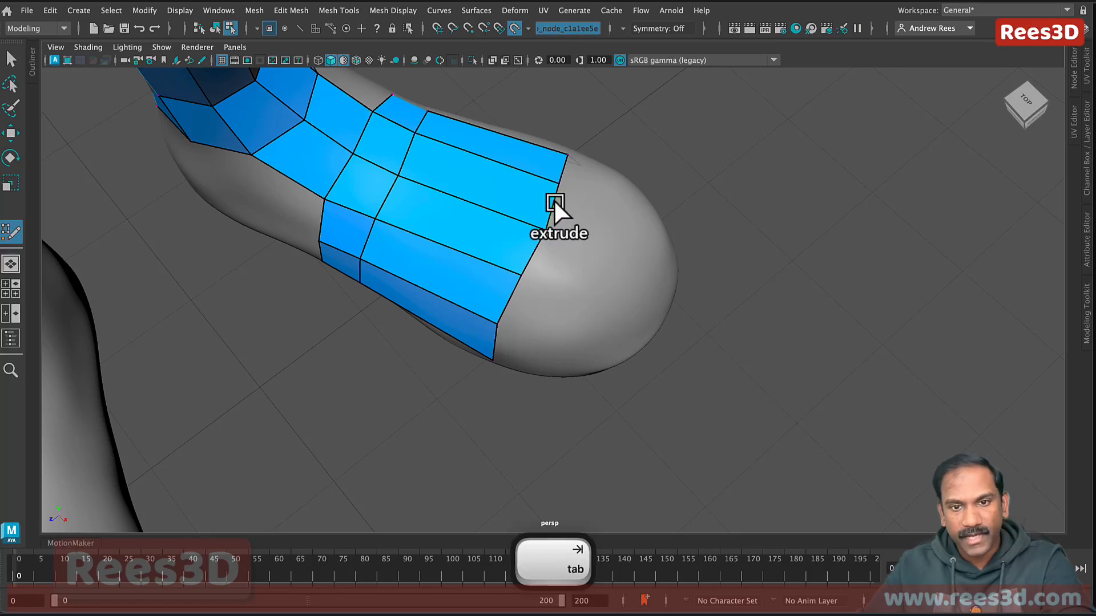
drag(553, 204, 636, 219)
alt+drag(642, 295, 657, 357)
key(super+z)
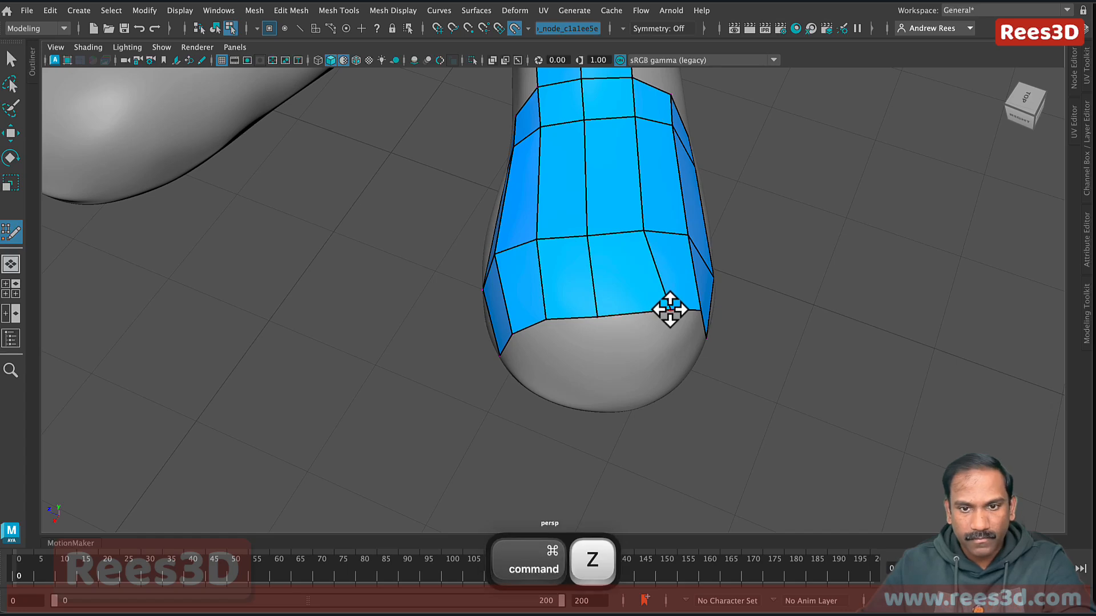
Step: Fill quads on the left of the toe tip and beside the right border faces
mouse_move(666, 320)
alt+mouse_down()
mouse_move(632, 328)
mouse_move(674, 326)
alt+mouse_up()
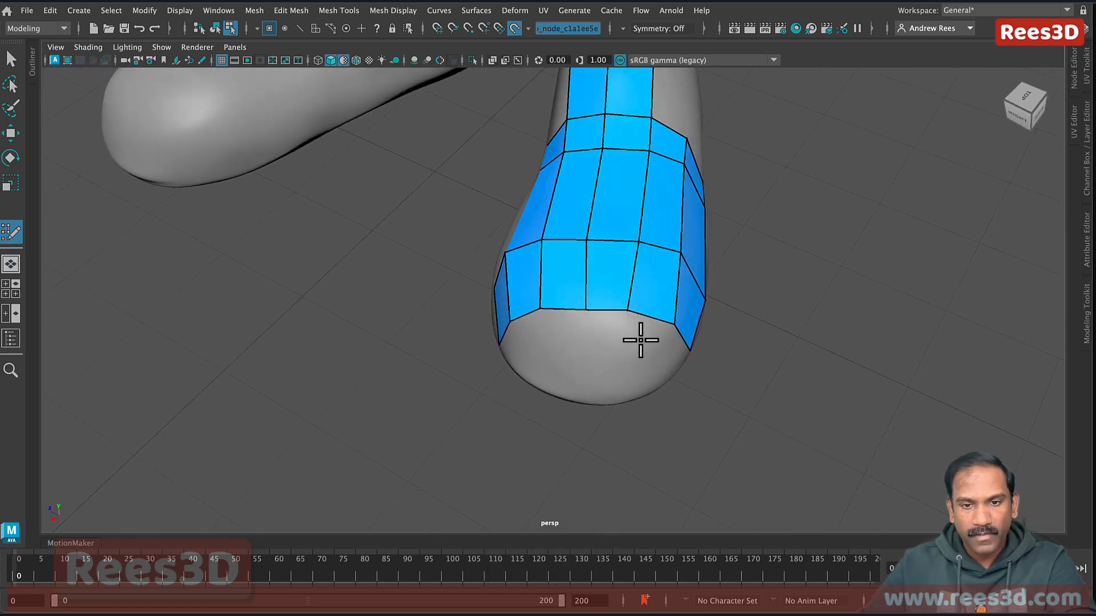
key(ctrl)
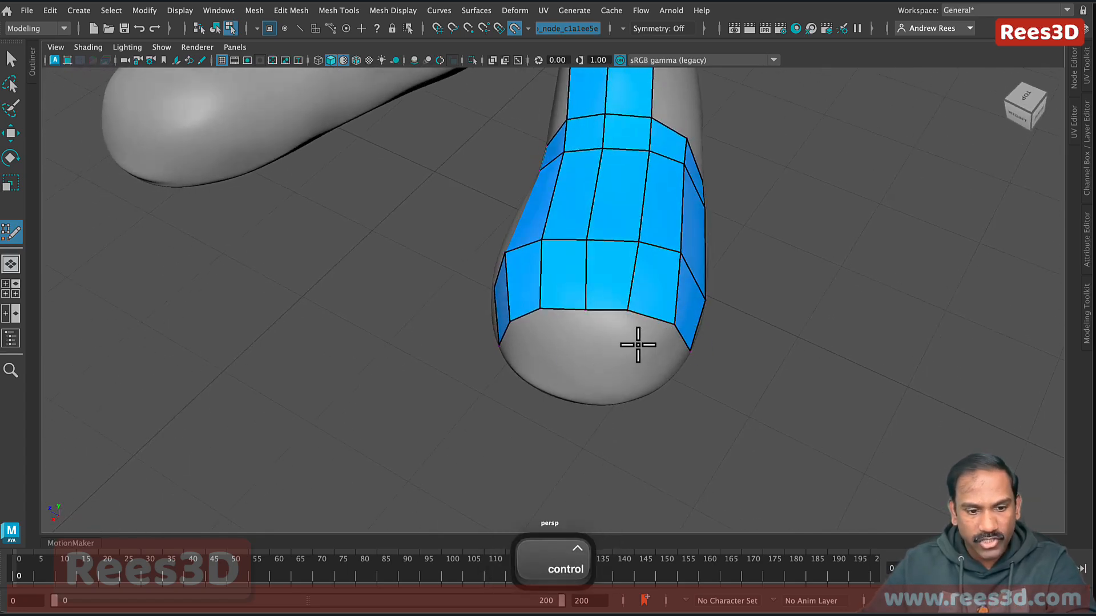
key(ctrl)
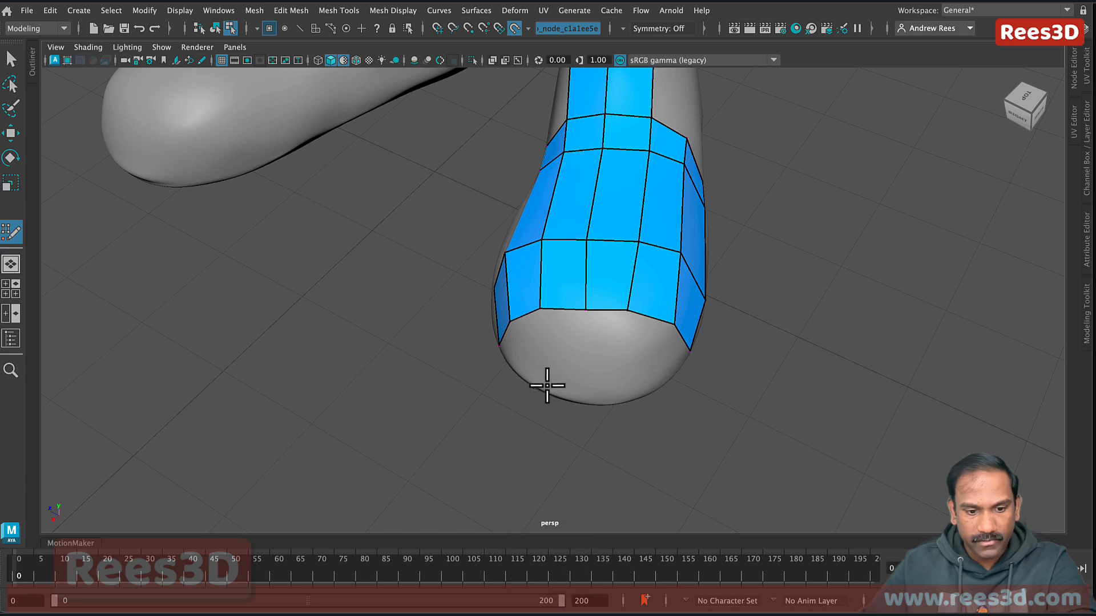
alt+drag(548, 384, 537, 341)
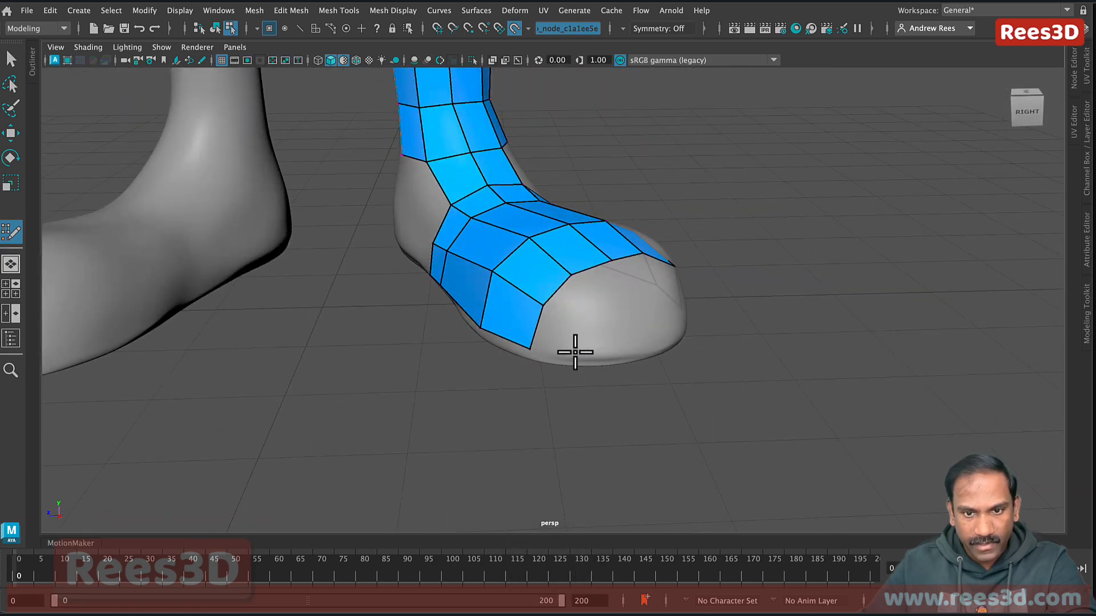
key(alt)
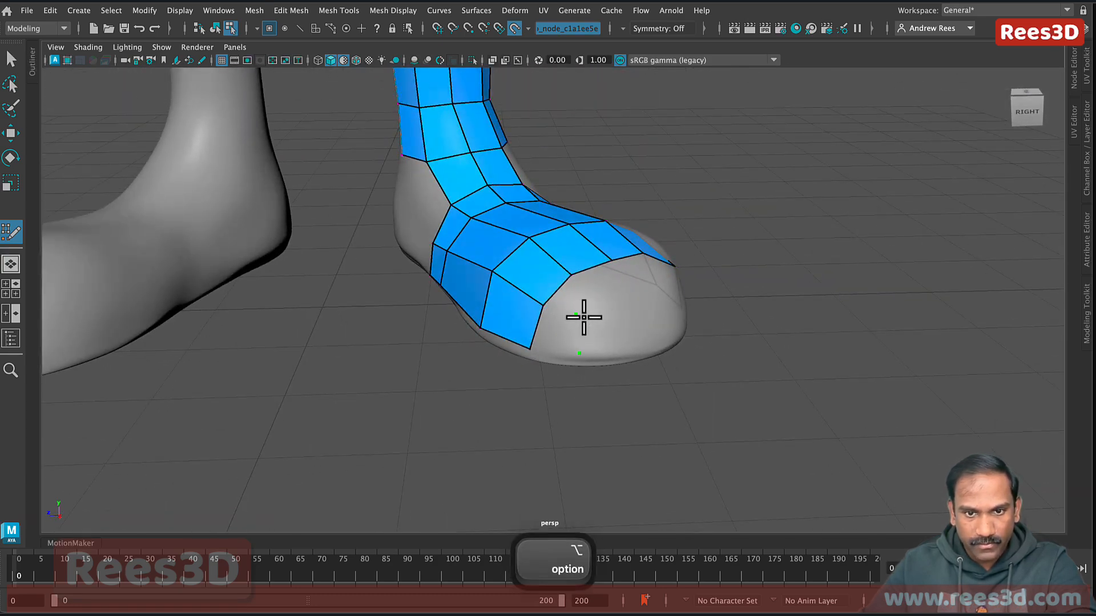
alt+drag(583, 317, 687, 355)
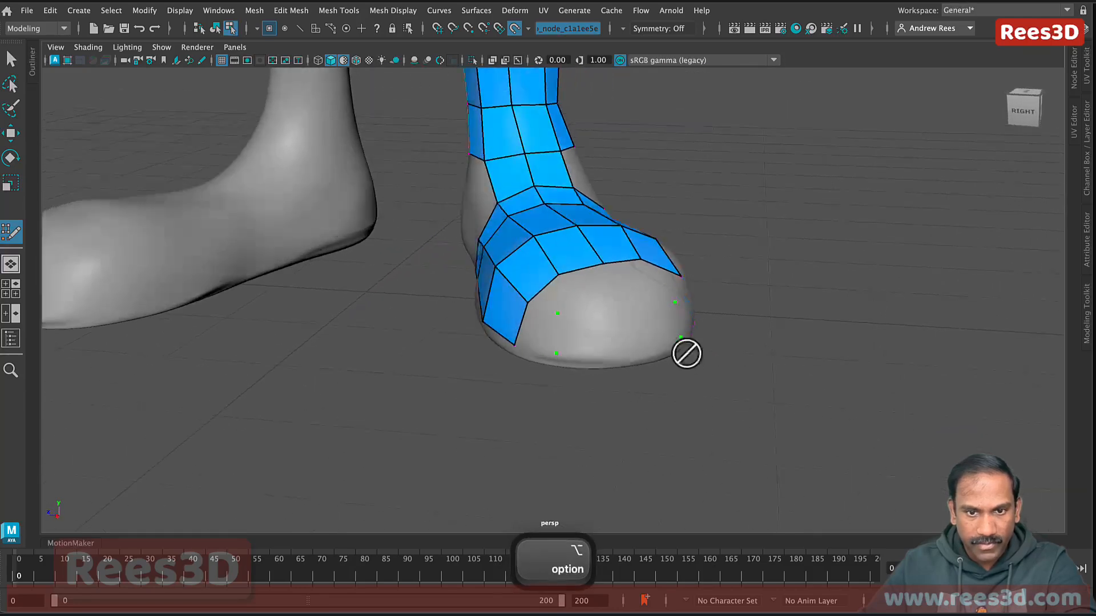
key(shift)
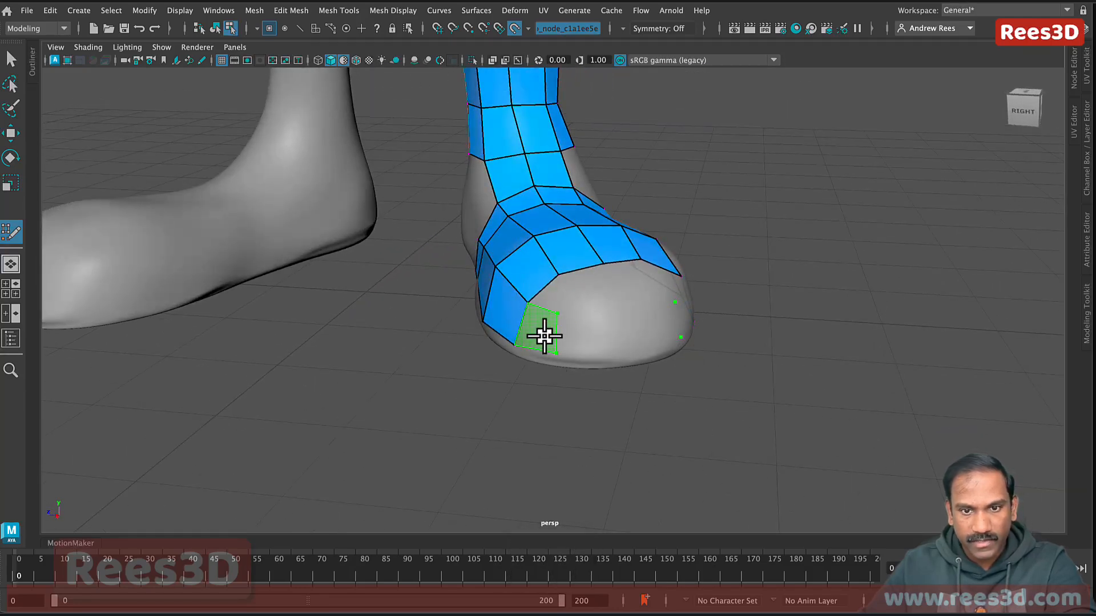
alt+drag(671, 344, 621, 354)
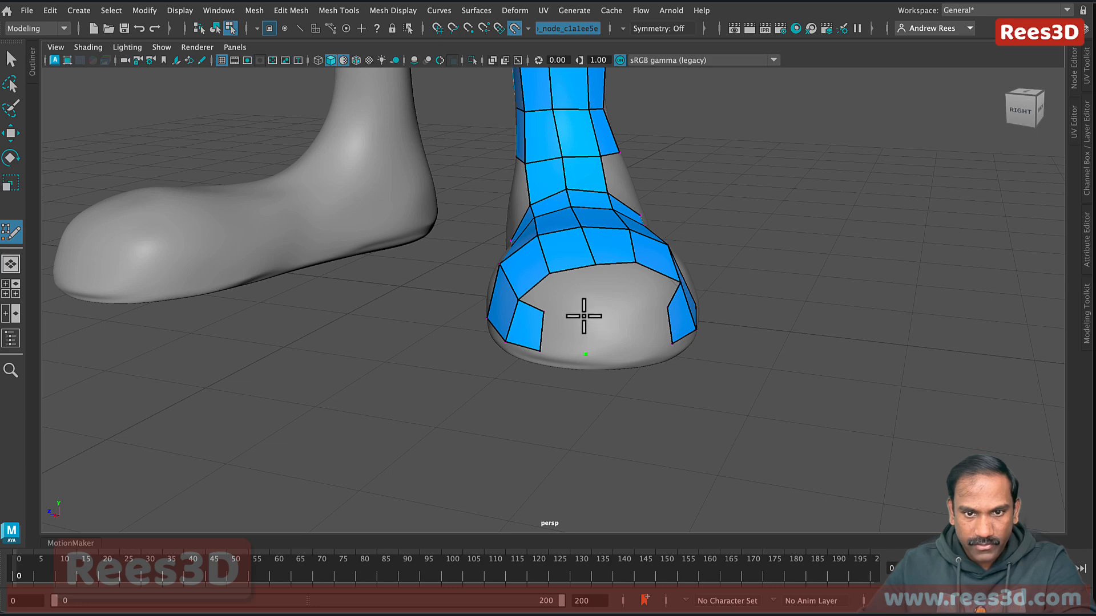
shift+click(561, 333)
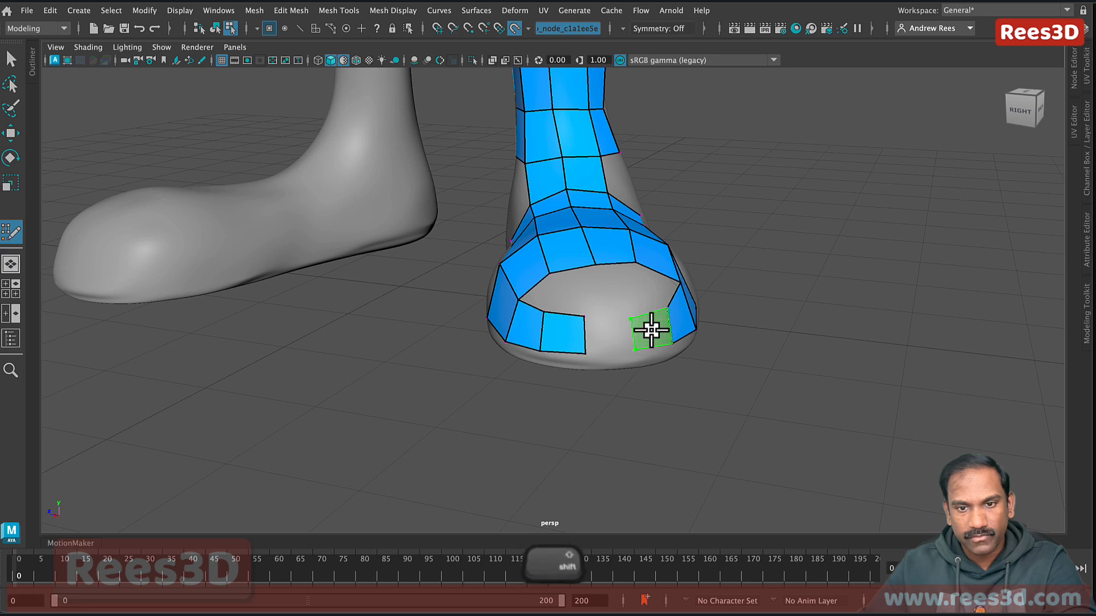
shift+click(635, 349)
Step: Fill quads on the right and left sides of the toe's front opening
alt+drag(635, 350, 648, 331)
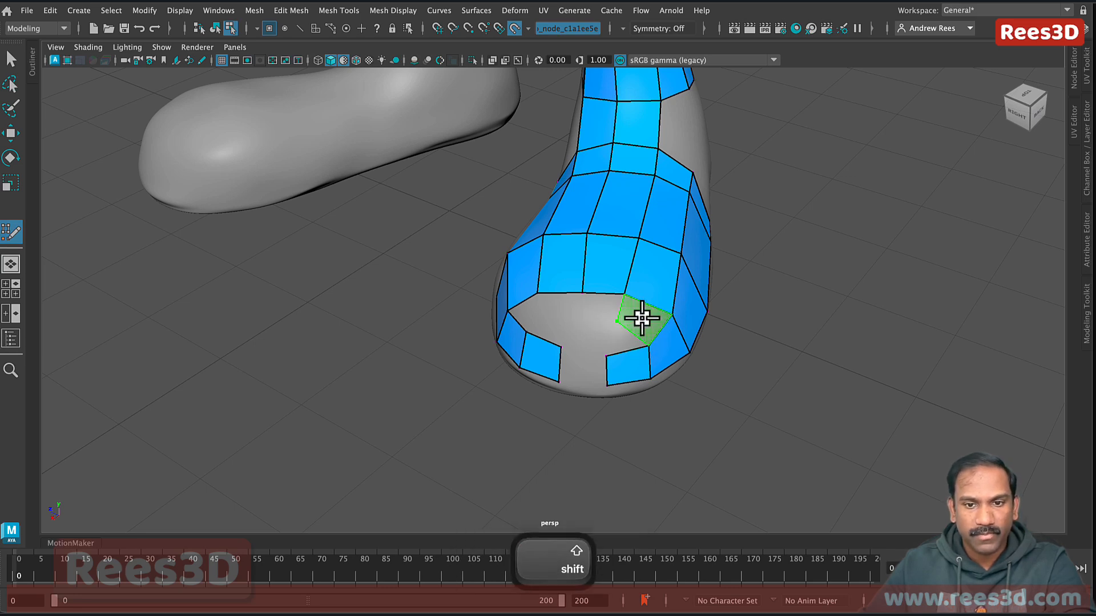
shift+click(639, 318)
shift+click(530, 314)
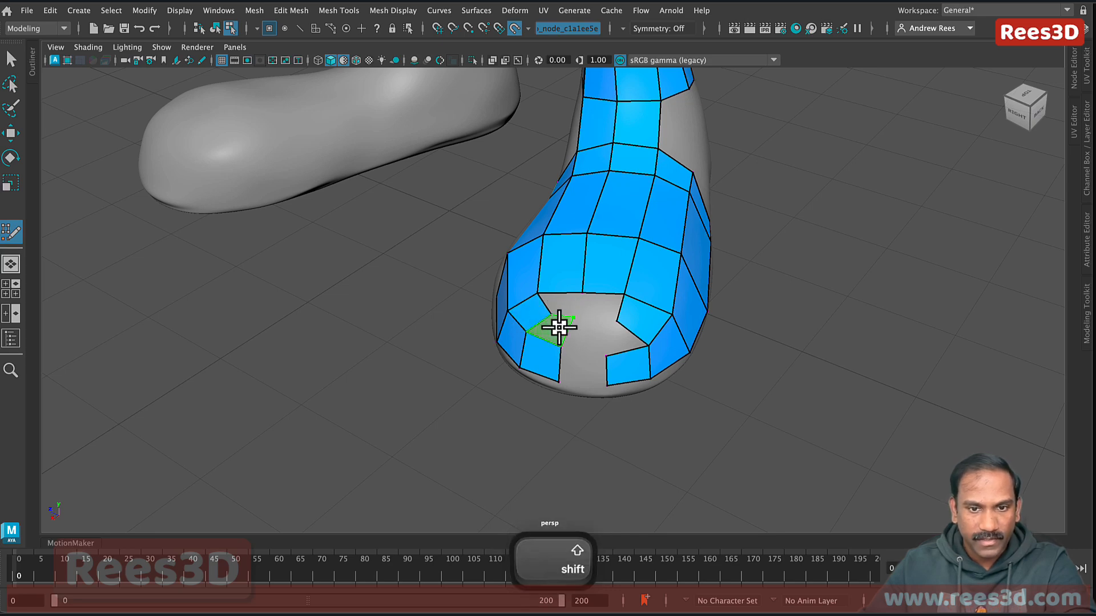
shift+click(556, 324)
key(shift)
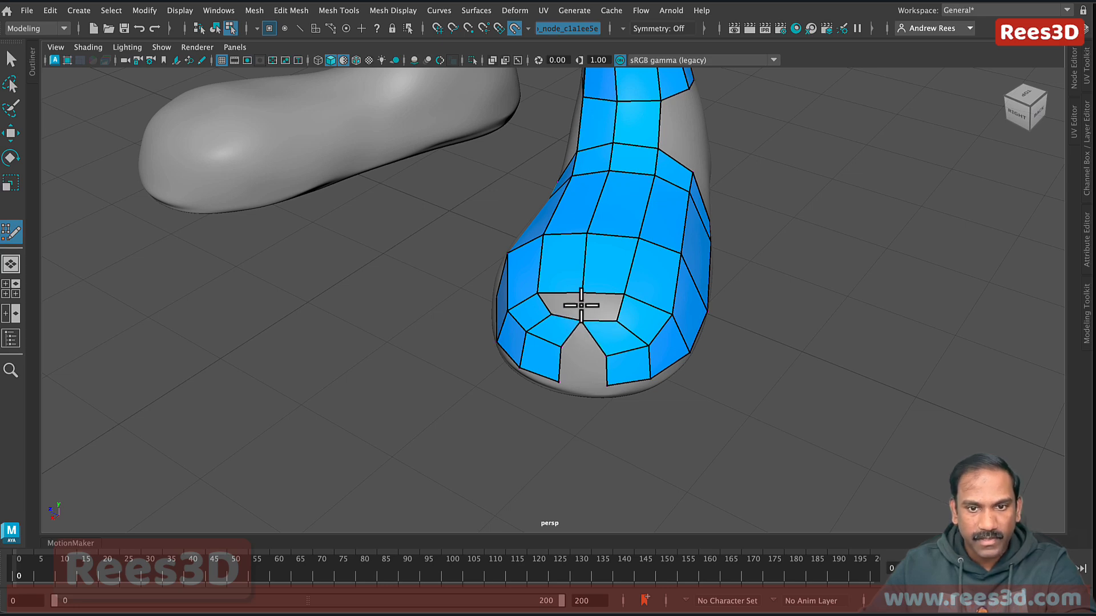
Step: Fill the hole at the toe with a quad
key(shift)
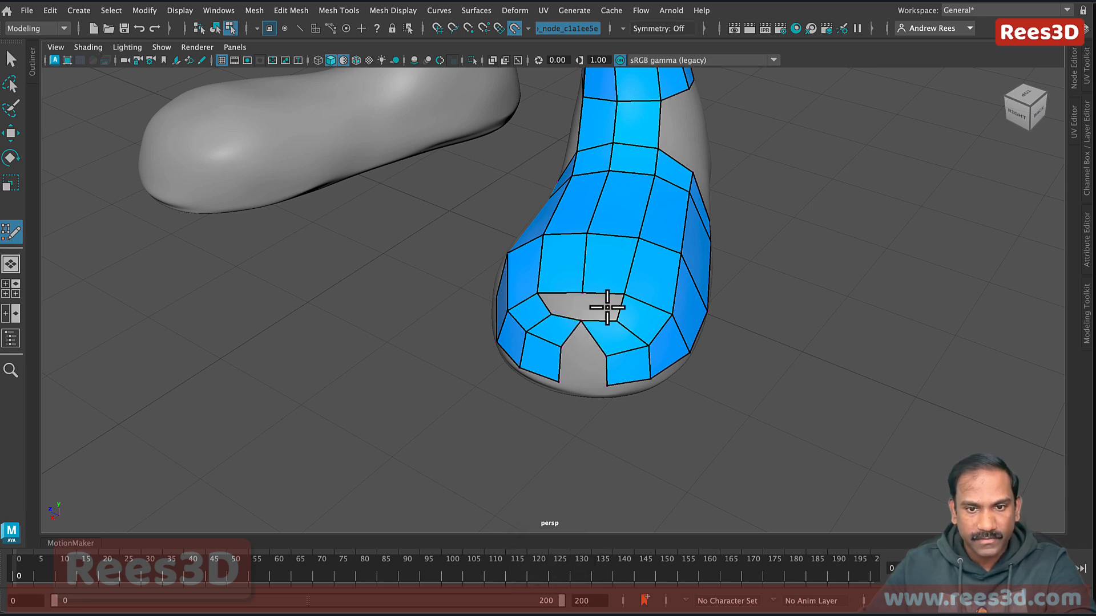
shift+click(596, 306)
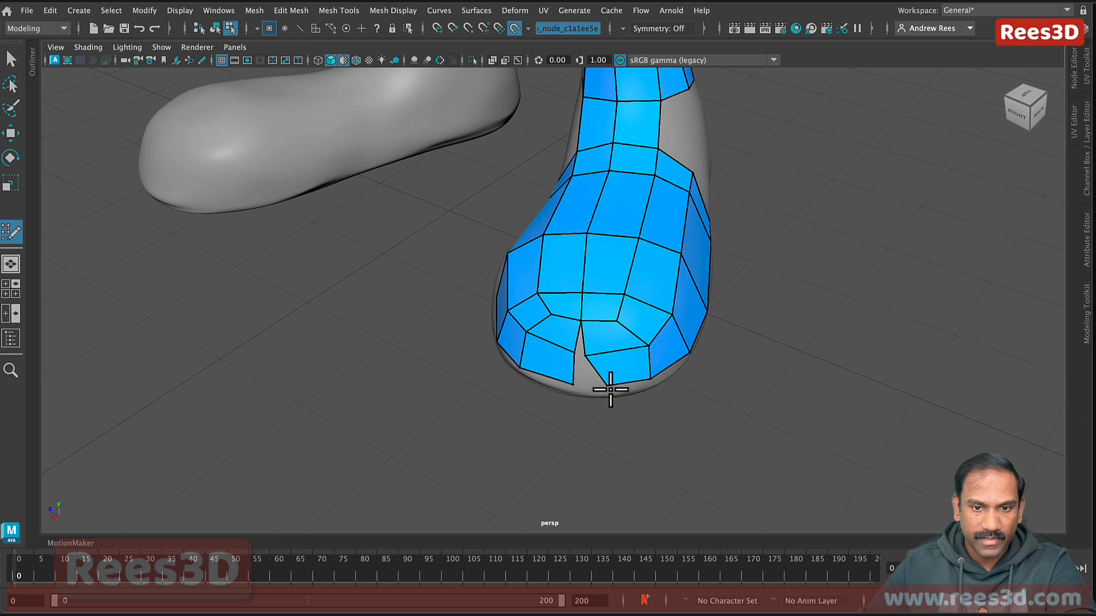
key(shift)
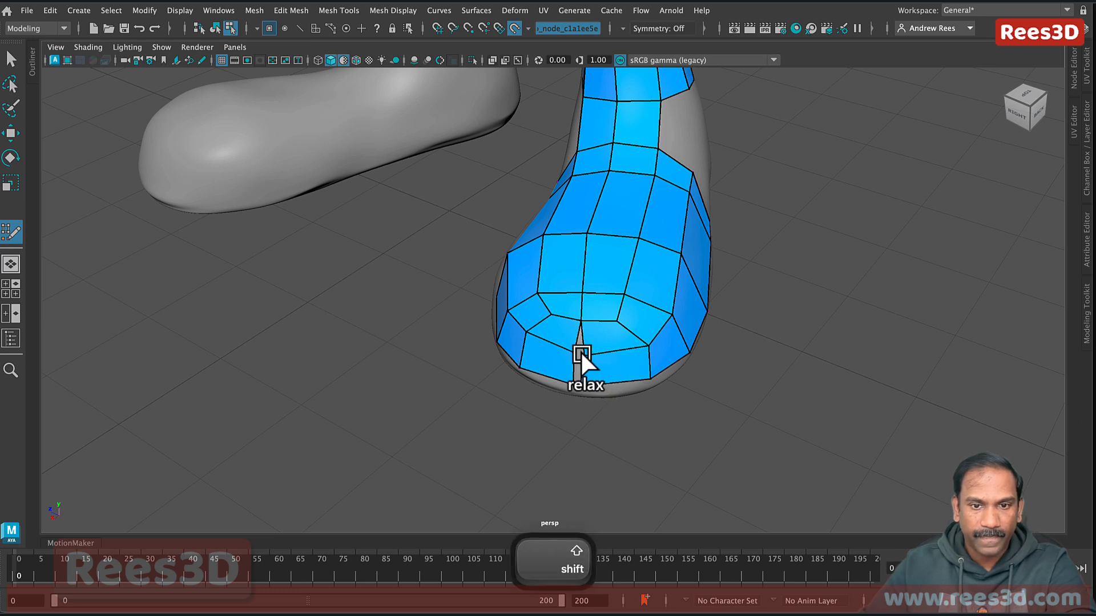
Step: Merge the gap vertex onto its neighbour to close the toe, then inspect the foot
drag(584, 356, 577, 353)
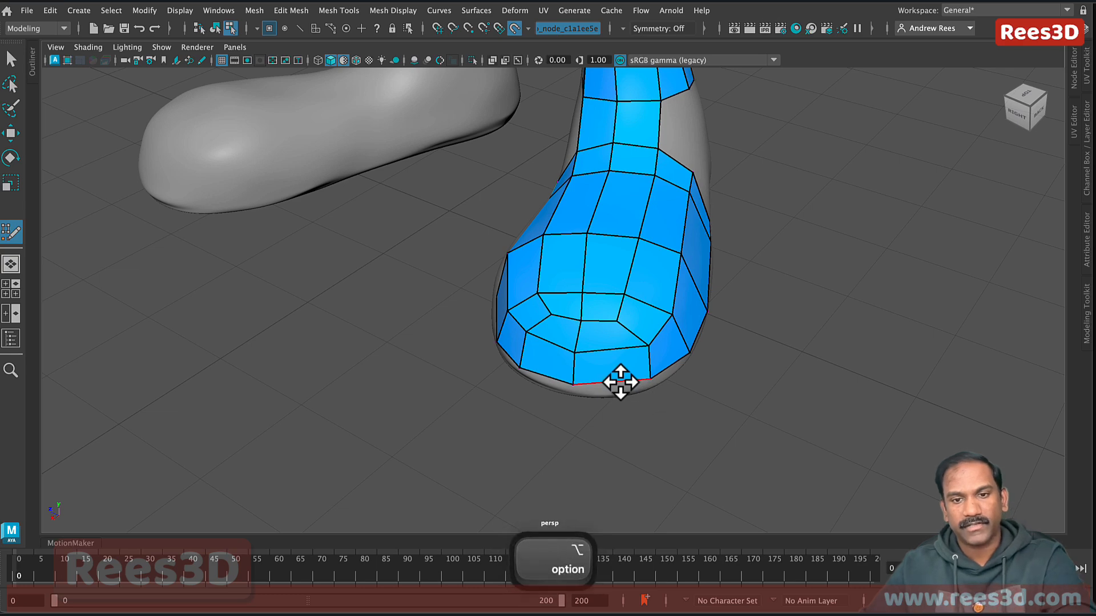
alt+drag(619, 381, 591, 331)
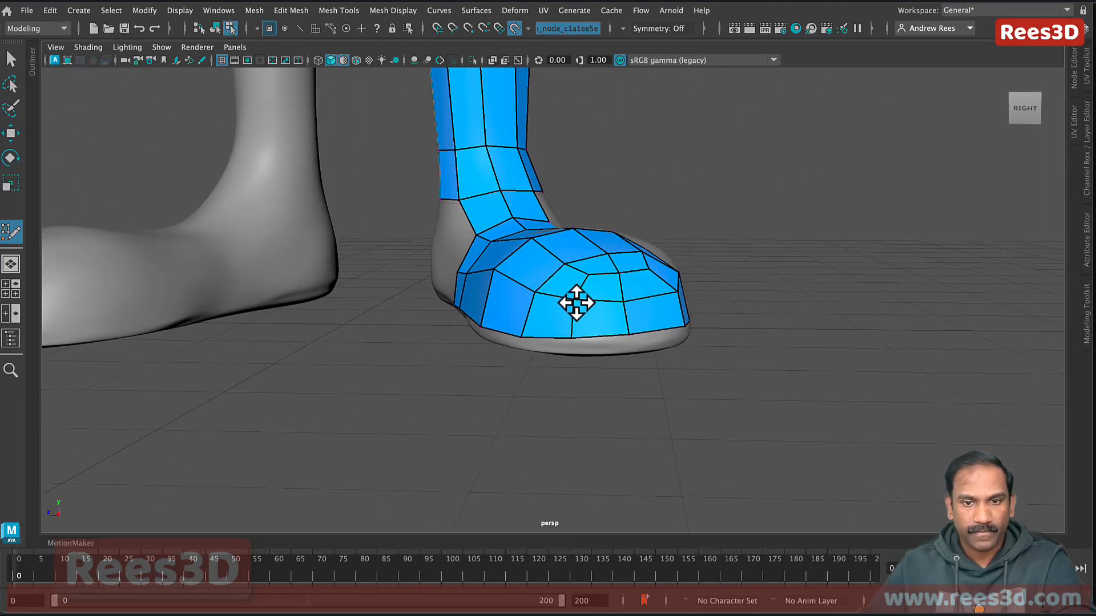
alt+drag(605, 307, 668, 355)
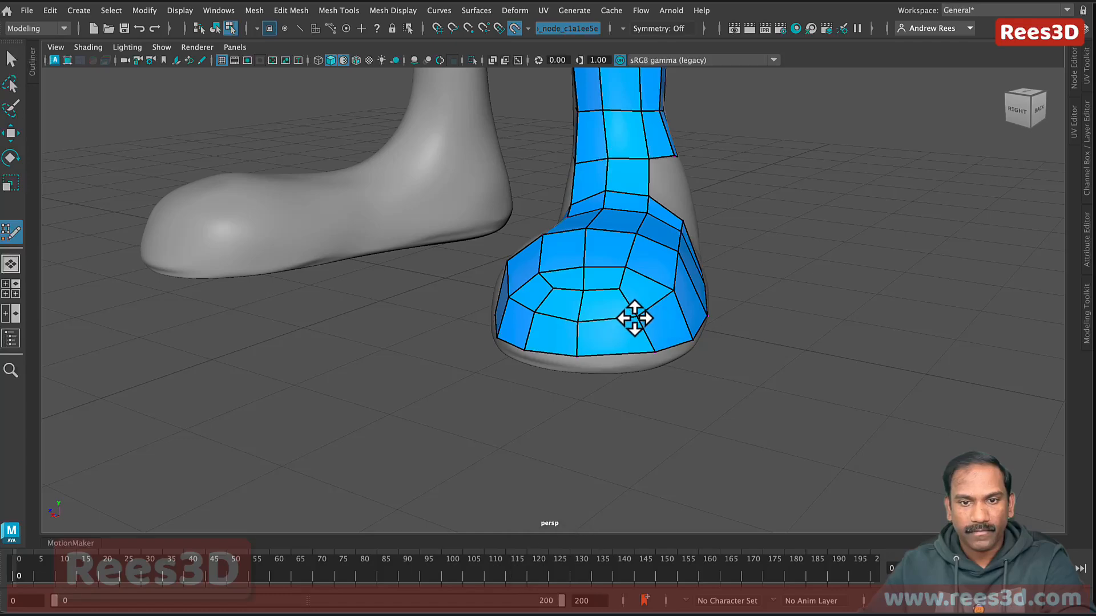
key(alt)
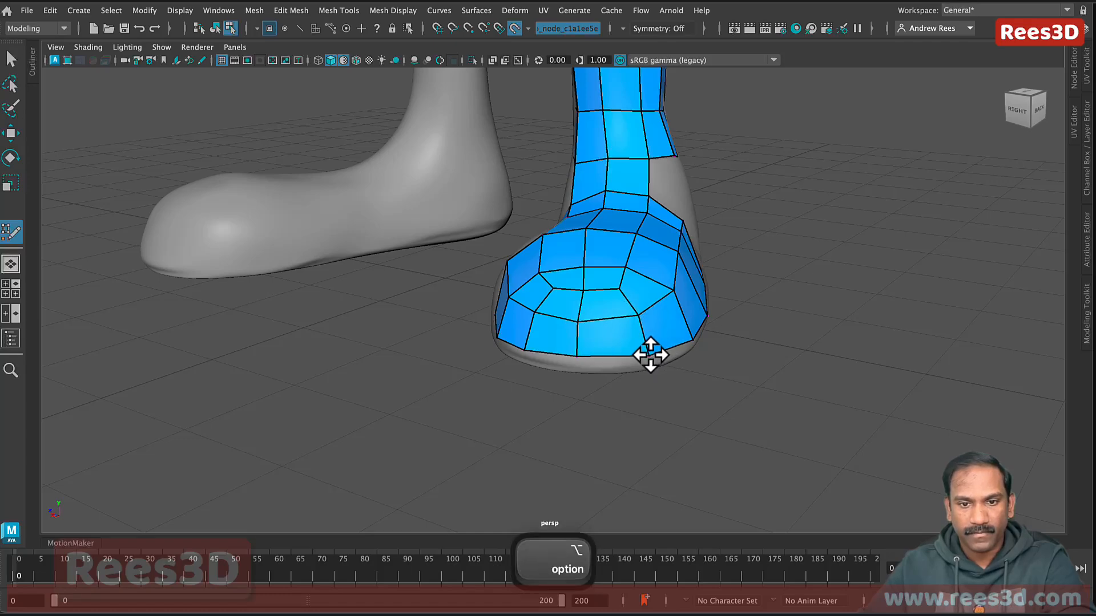
alt+drag(580, 364, 487, 395)
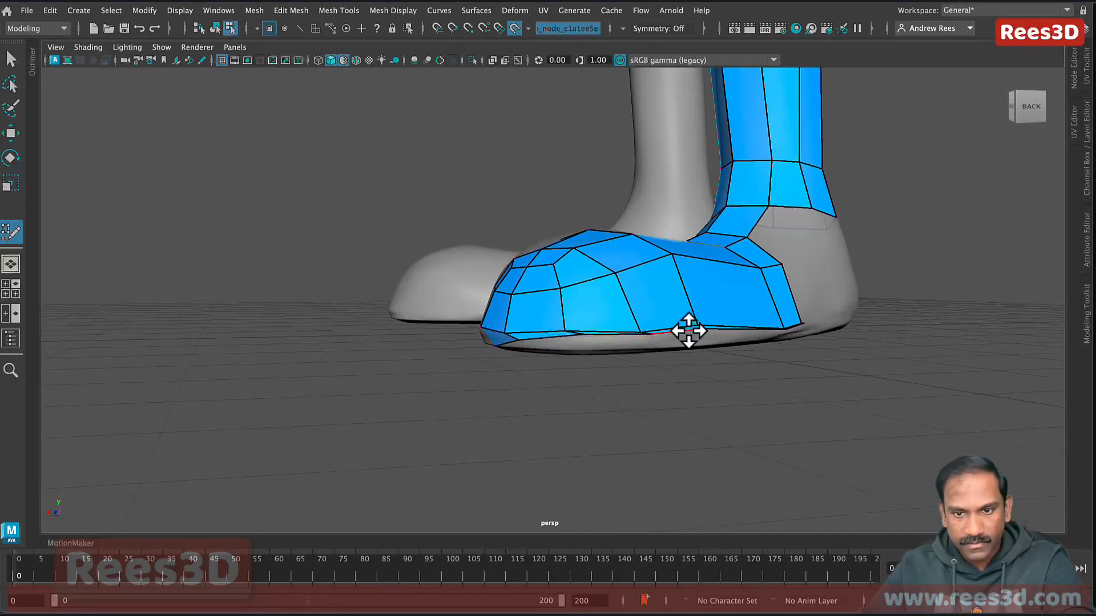
Step: Undo the last two edits to the quads along the sole's edge
alt+drag(721, 332, 709, 325)
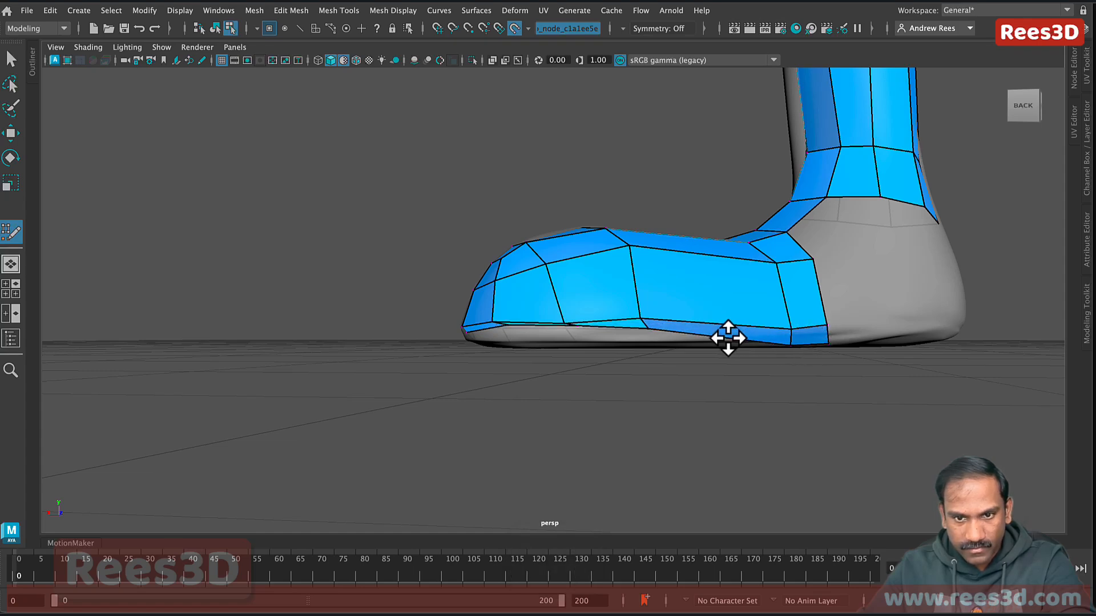
key(super+z)
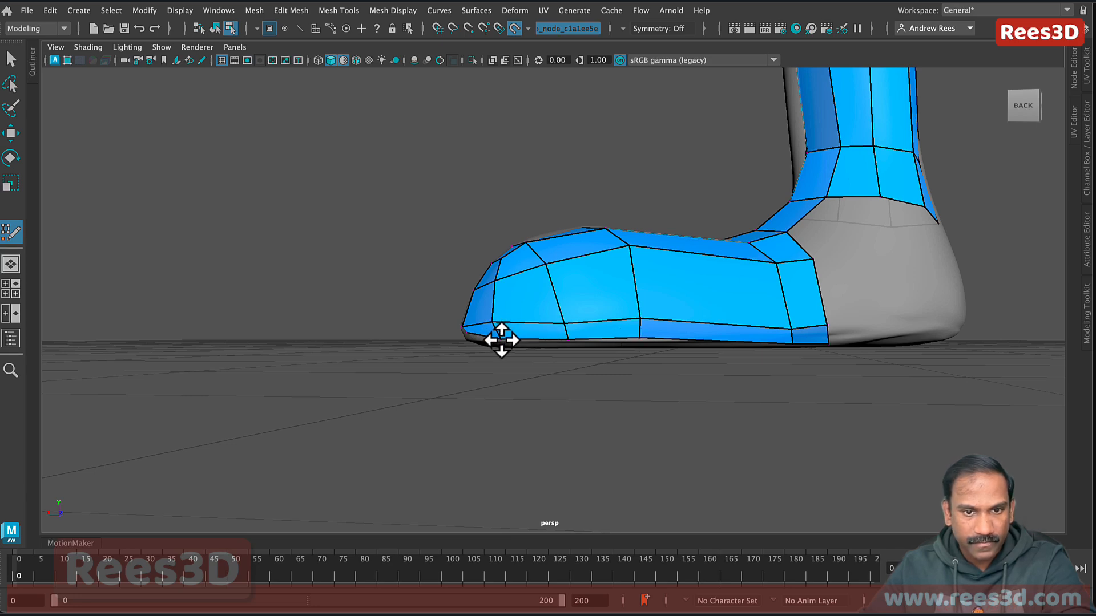
alt+drag(563, 347, 611, 344)
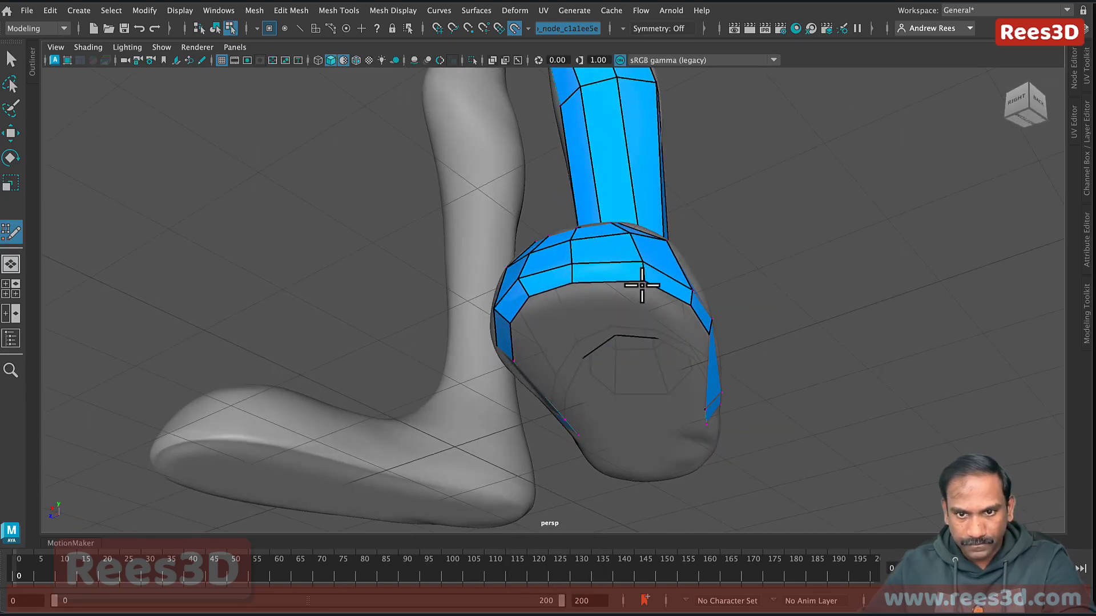
key(super+z)
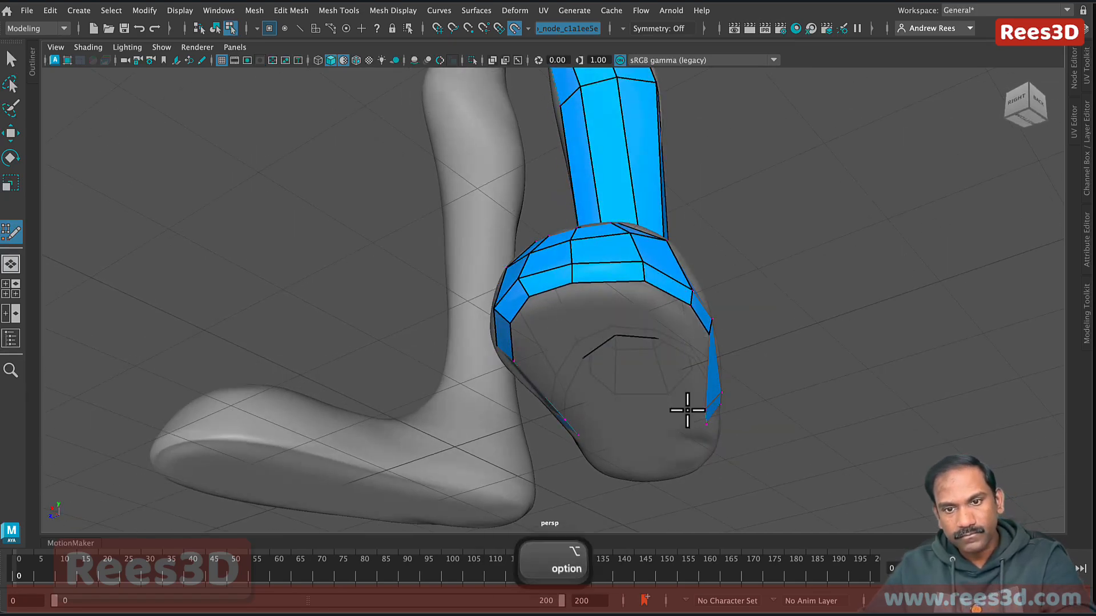
Step: Select face loops around the sole and foot, including the grey face column
alt+drag(687, 404, 611, 398)
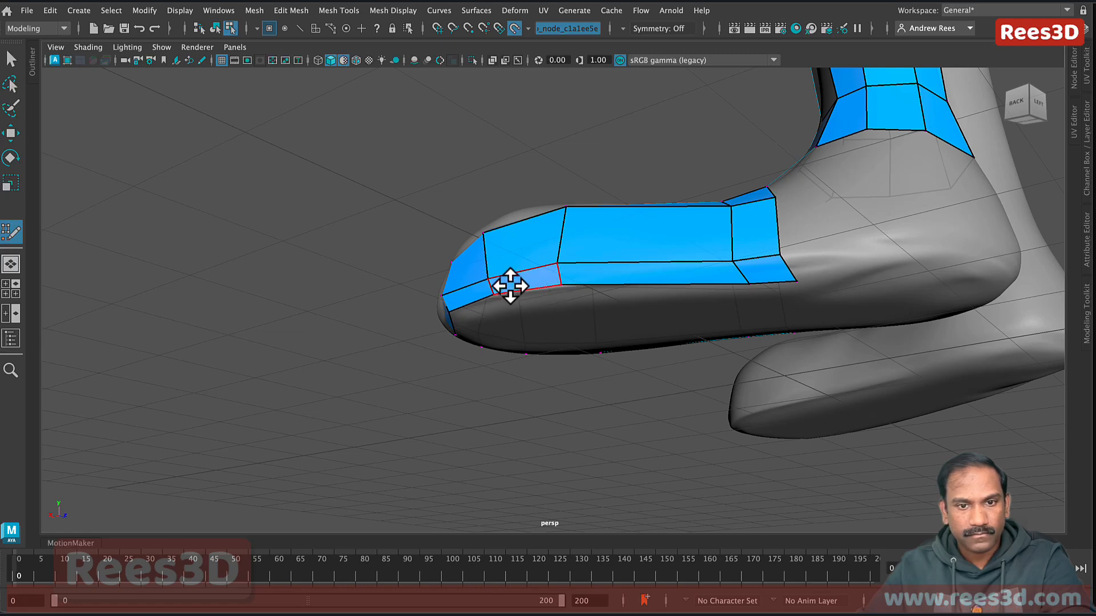
alt+drag(778, 303, 752, 263)
shift+double_click(728, 271)
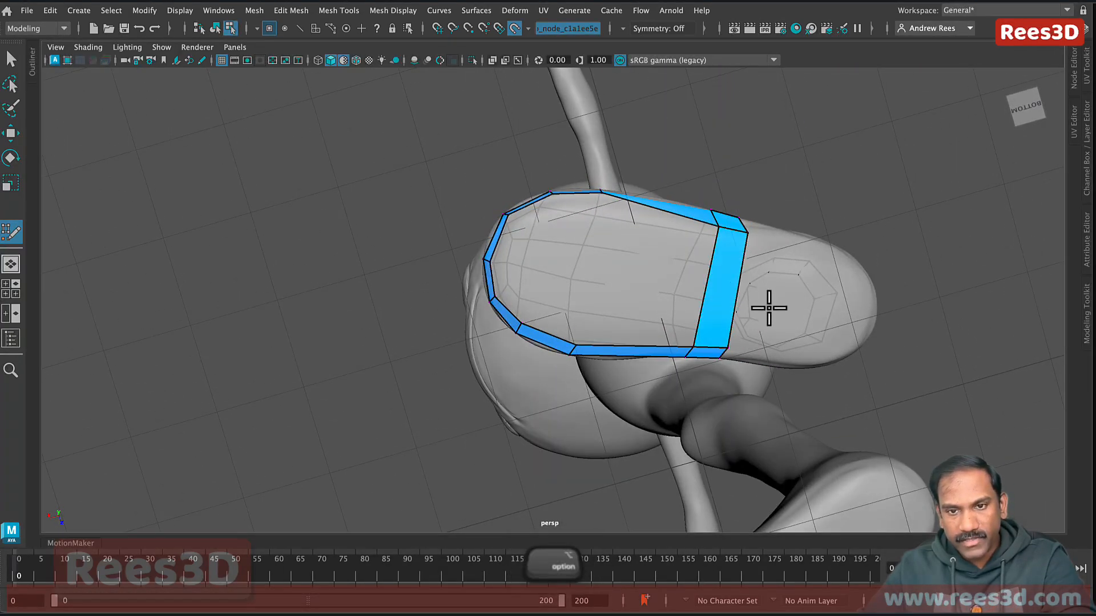
alt+drag(768, 308, 771, 323)
shift+double_click(653, 303)
shift+double_click(565, 277)
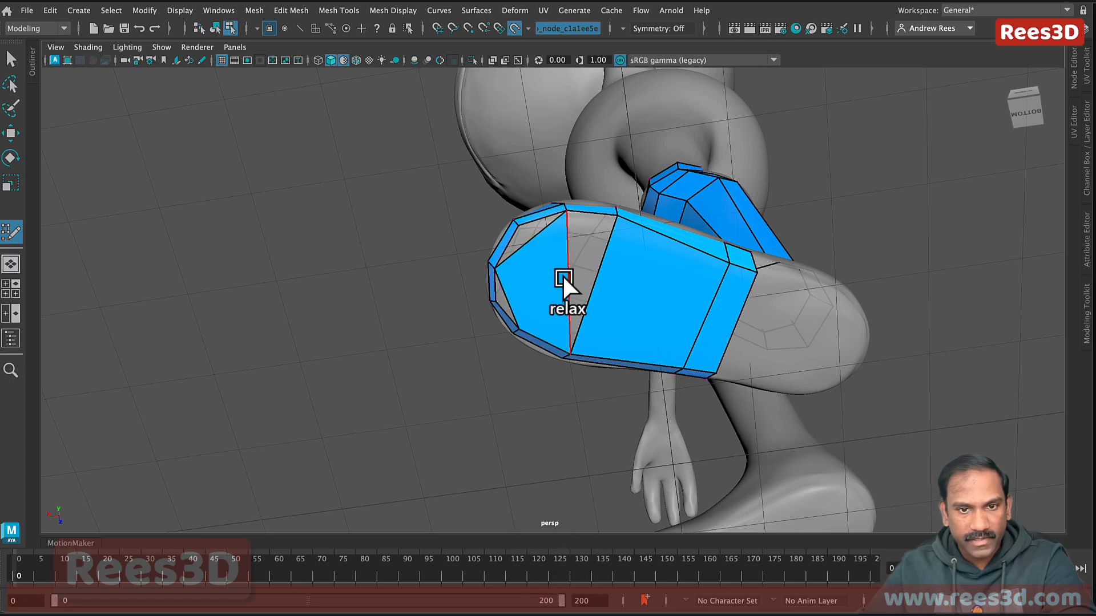
key(super+z)
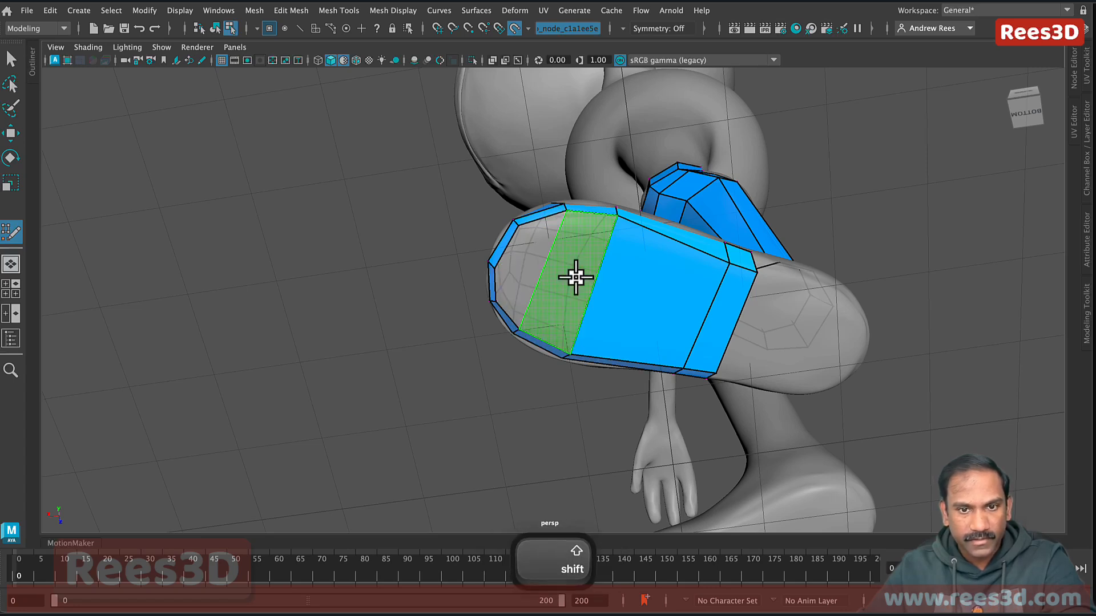
shift+double_click(570, 276)
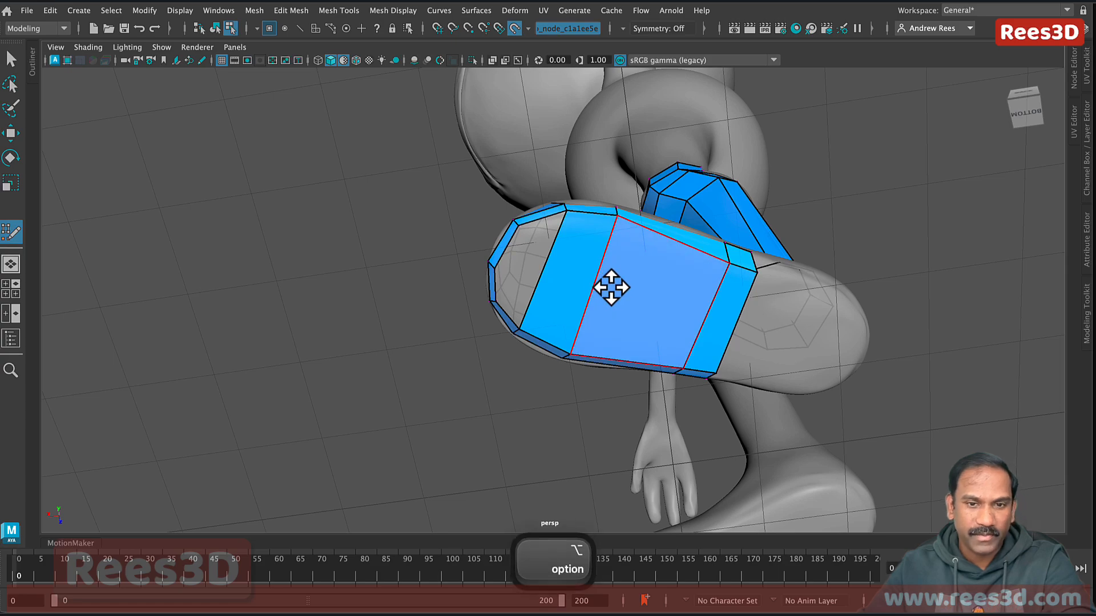
Step: Insert a lengthwise edge loop through the blue leg faces
mouse_move(611, 285)
alt+mouse_down()
mouse_move(628, 318)
mouse_move(668, 299)
mouse_move(548, 301)
mouse_move(621, 296)
alt+mouse_up()
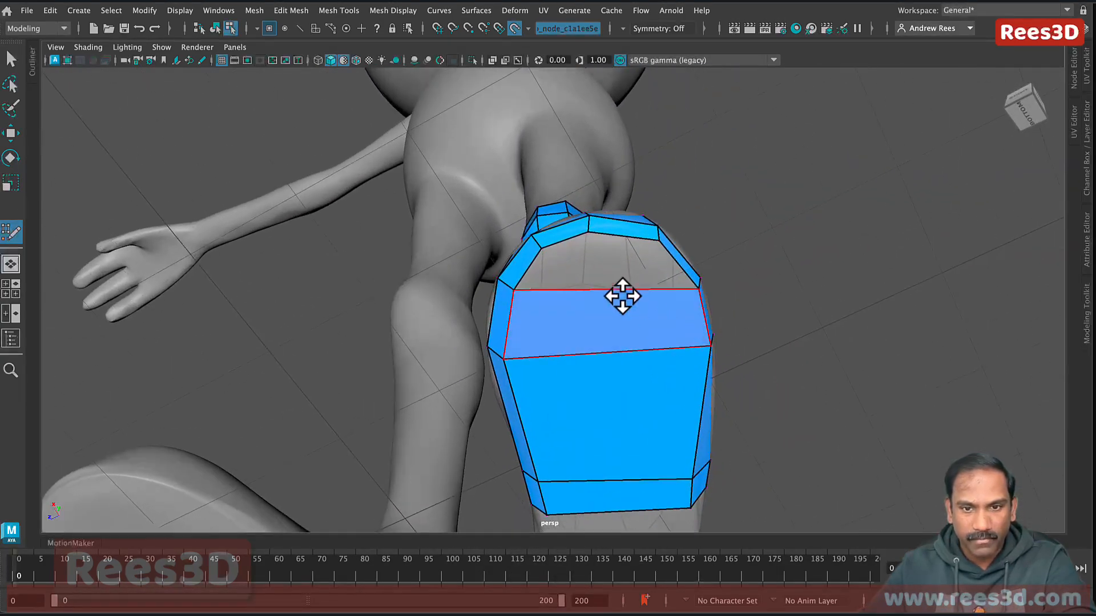
alt+drag(670, 453, 525, 343)
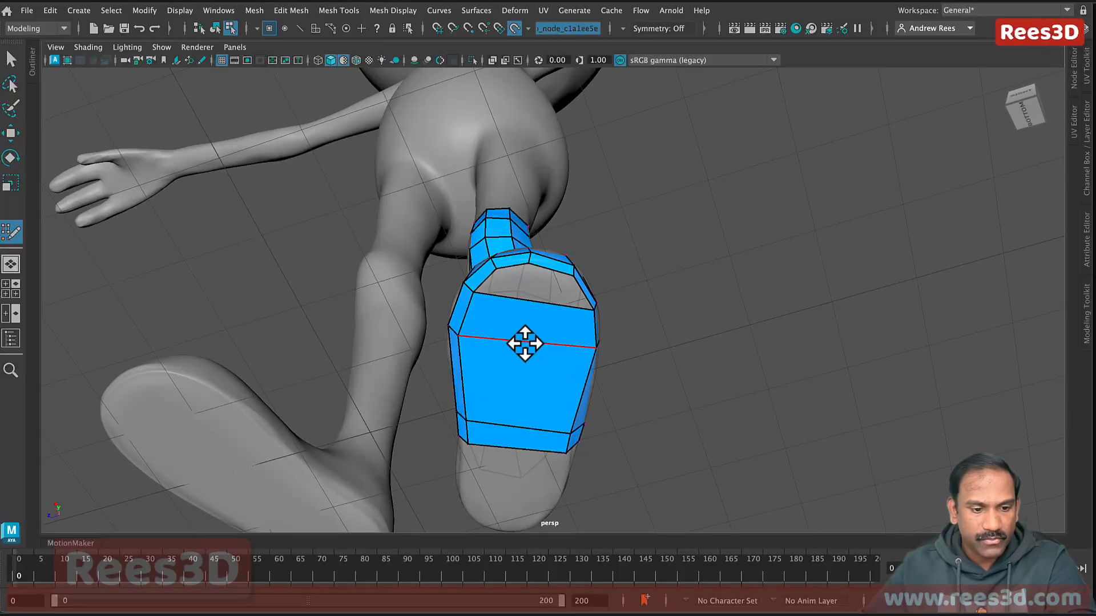
ctrl+click(524, 343)
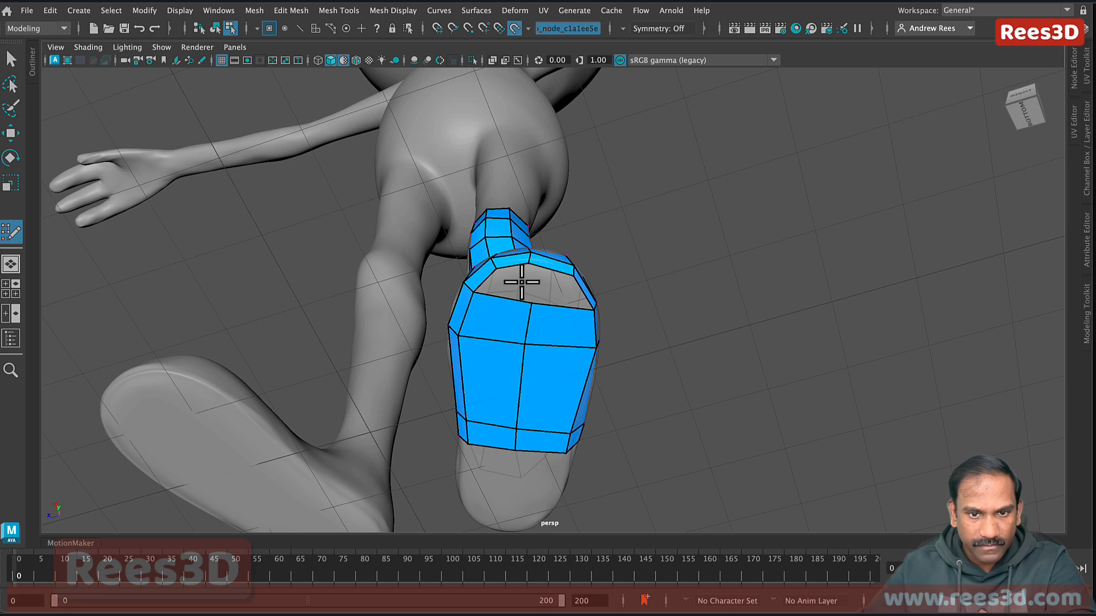
key(shift)
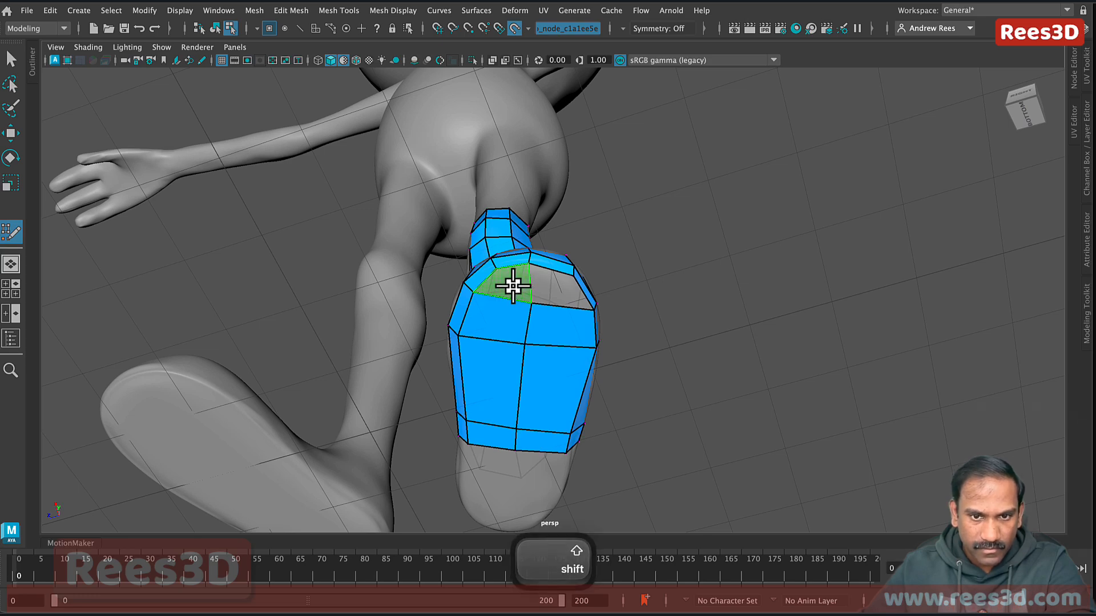
mouse_move(572, 359)
alt+mouse_down()
mouse_move(557, 379)
mouse_move(525, 364)
mouse_move(497, 367)
mouse_move(574, 367)
mouse_move(570, 355)
alt+mouse_up()
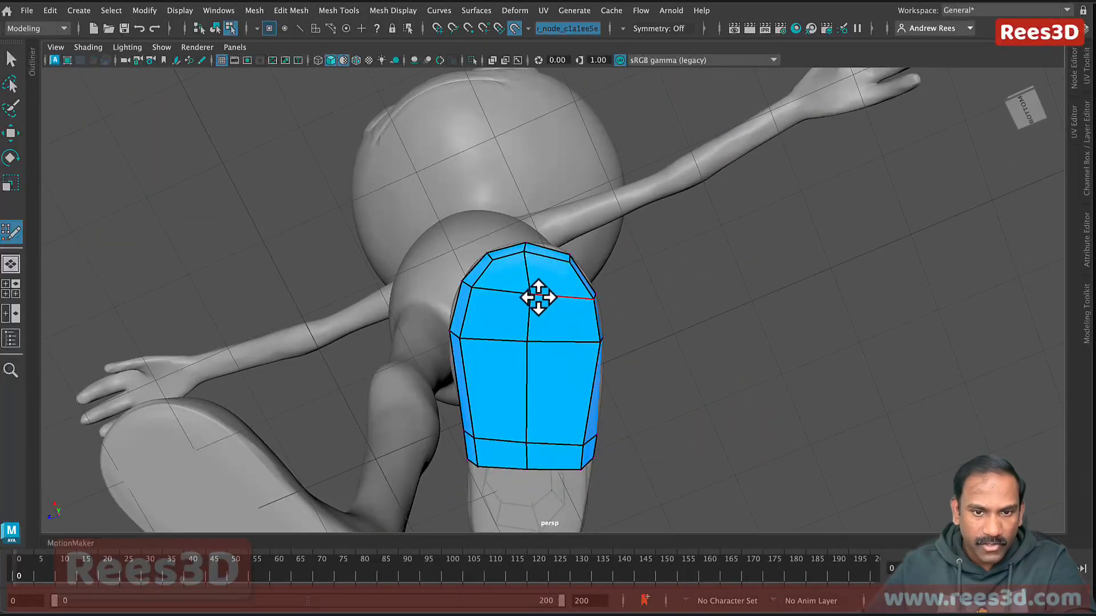
alt+drag(523, 315, 582, 360)
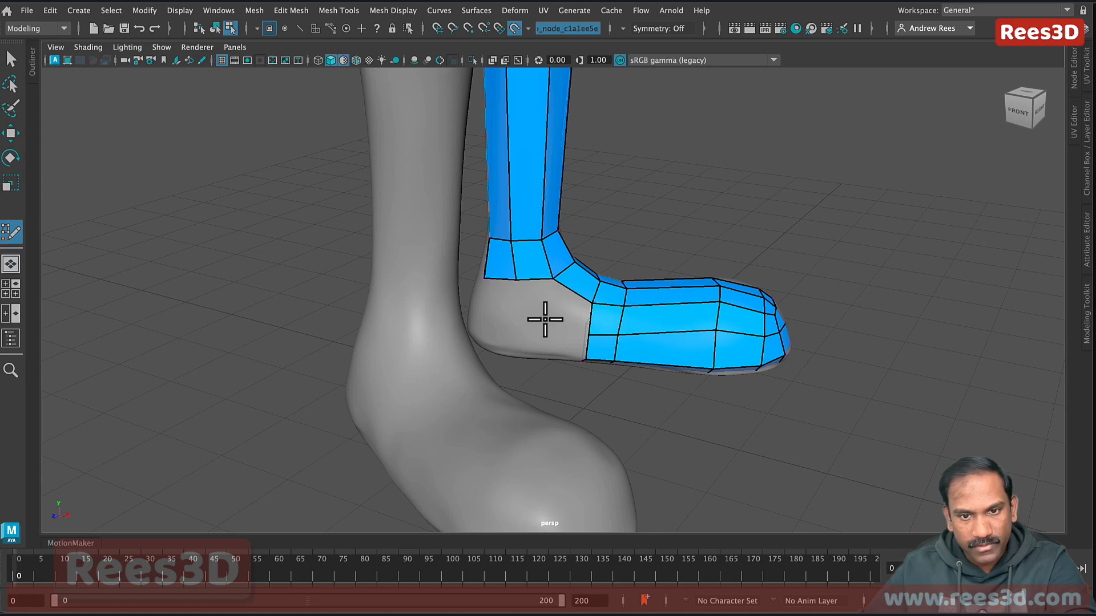
Step: Fill five quads across the ankle and heel gaps
shift+click(565, 309)
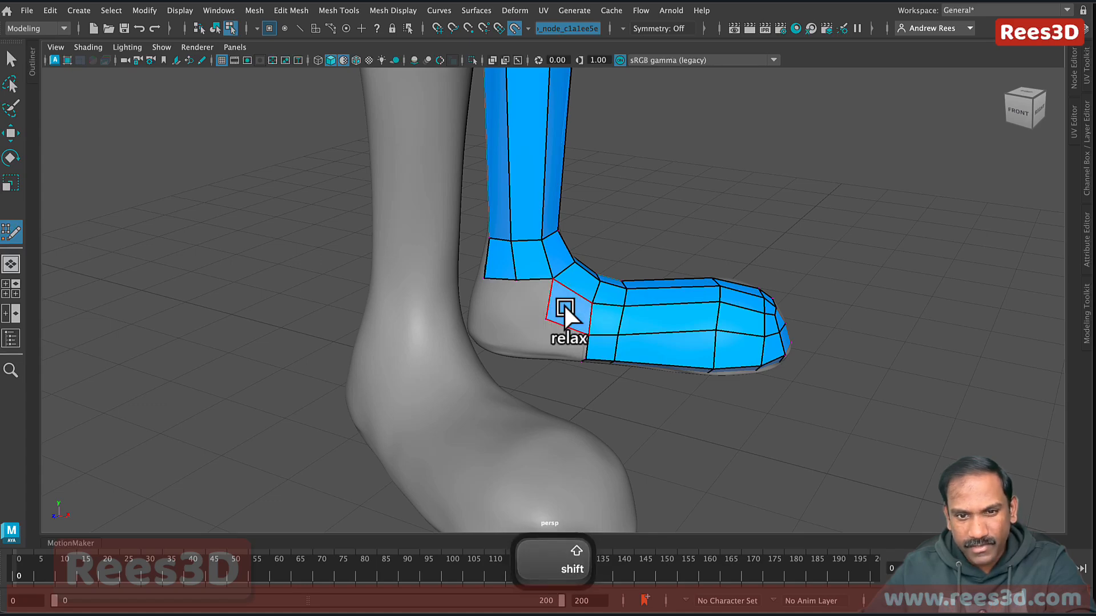
shift+click(523, 300)
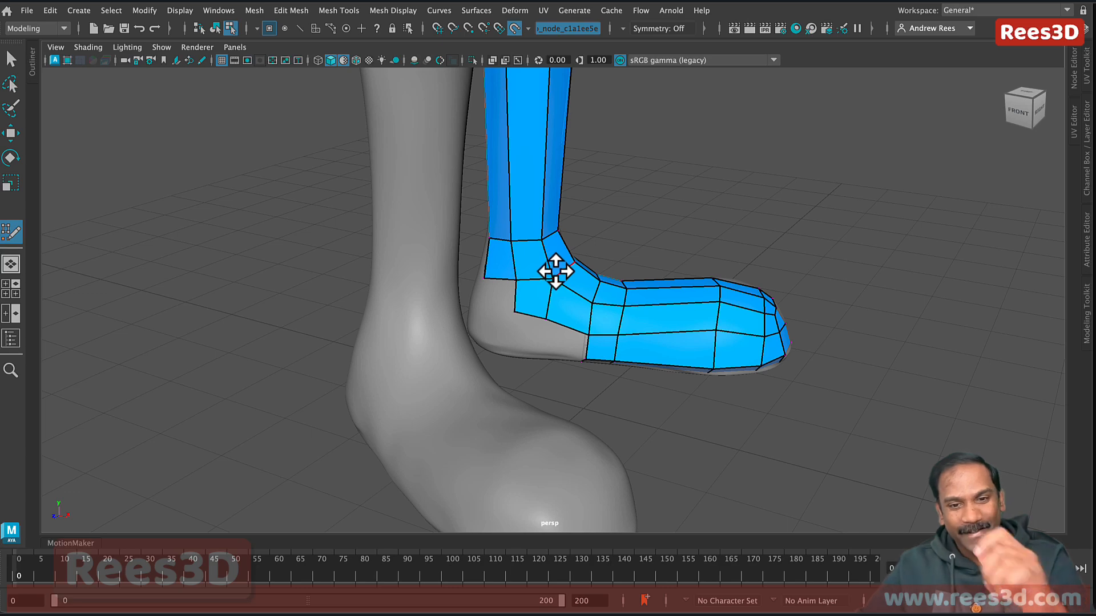
shift+click(558, 345)
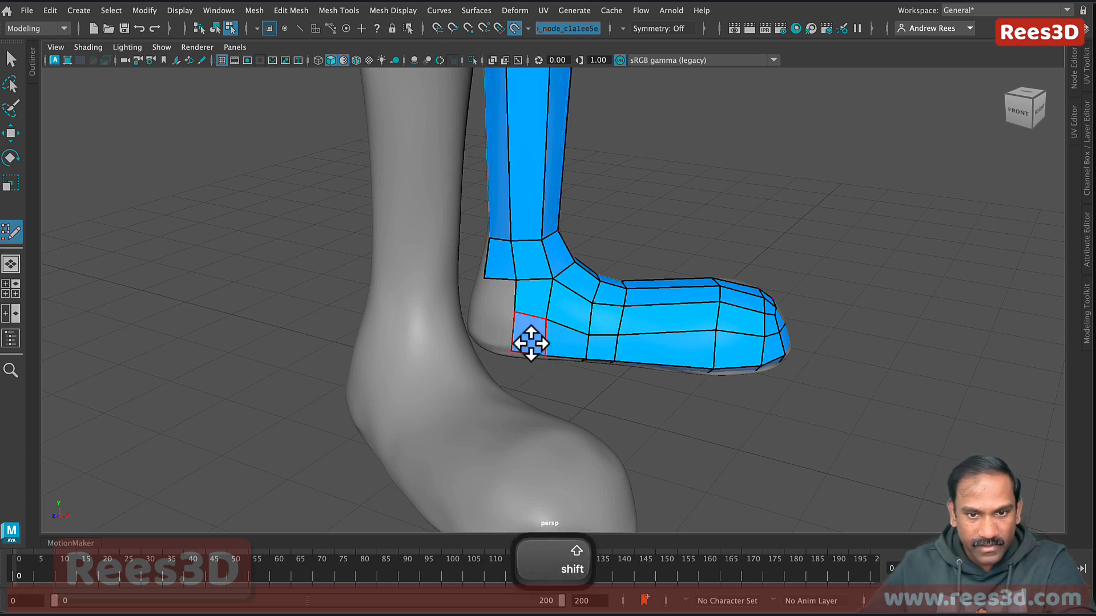
mouse_move(529, 342)
alt+mouse_down()
mouse_move(594, 360)
mouse_move(625, 354)
mouse_move(580, 327)
alt+mouse_up()
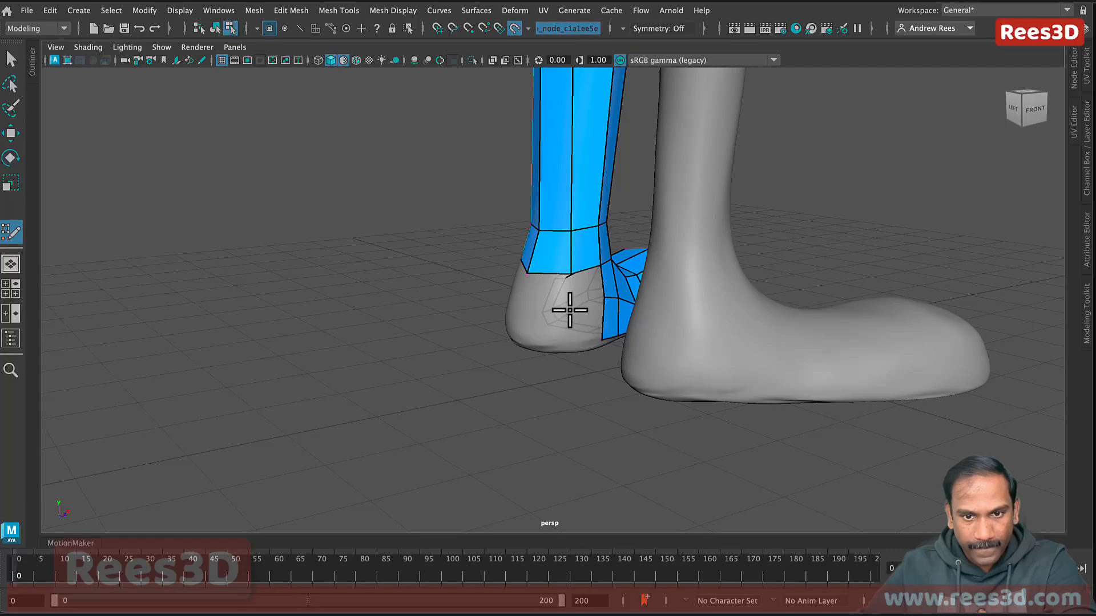
shift+click(582, 292)
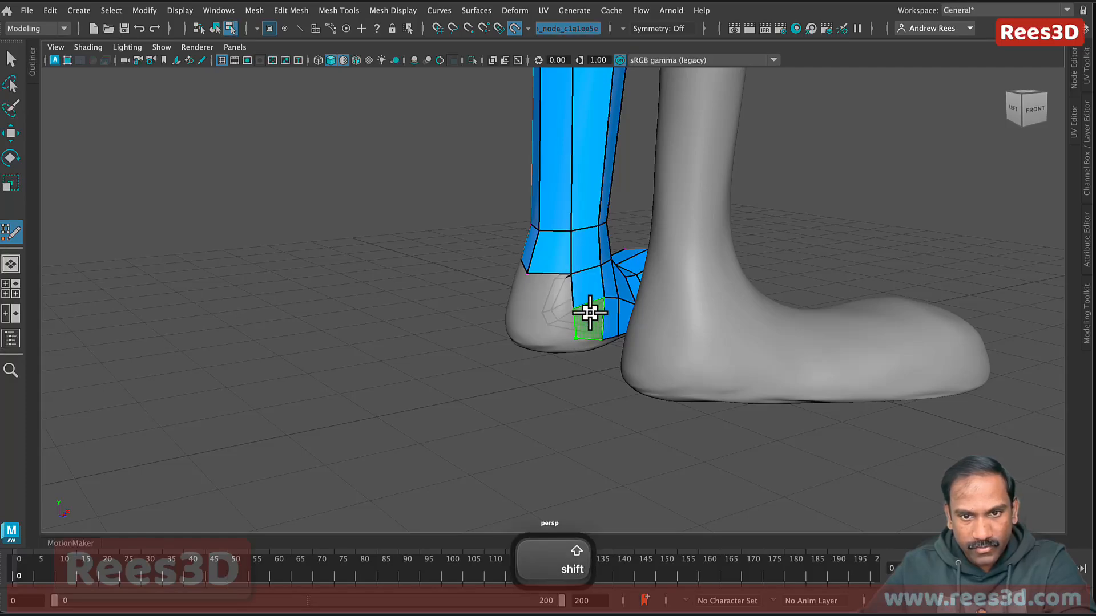
shift+click(590, 314)
mouse_move(589, 350)
alt+mouse_down()
mouse_move(595, 331)
mouse_move(567, 298)
alt+mouse_up()
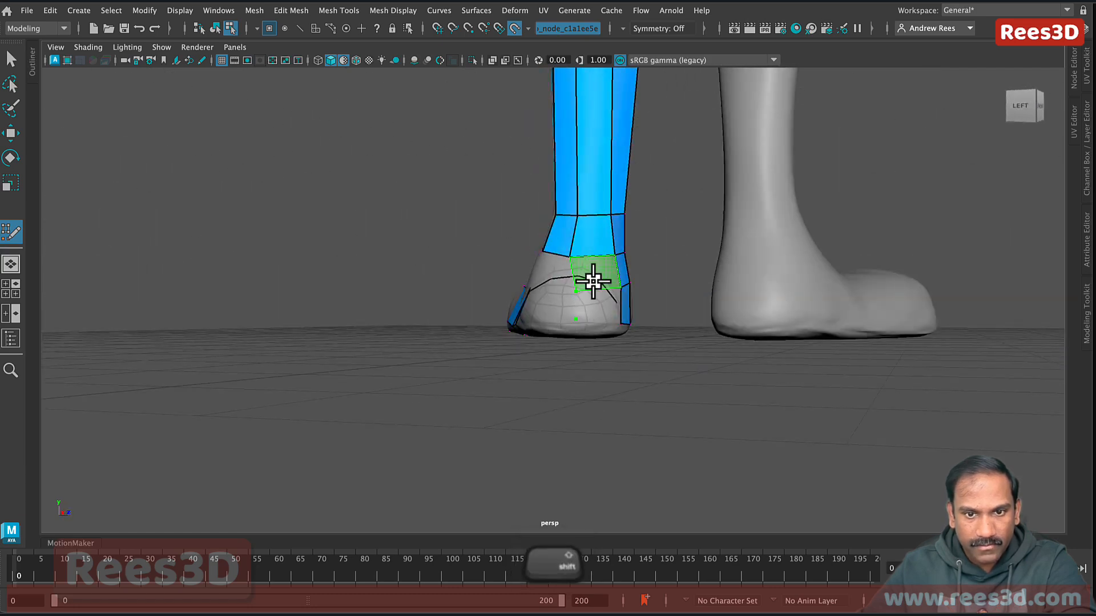
Step: Fill the remaining heel gaps from behind, placing one new point
mouse_move(598, 314)
alt+mouse_down()
mouse_move(559, 342)
mouse_move(560, 323)
mouse_move(675, 341)
mouse_move(576, 320)
alt+mouse_up()
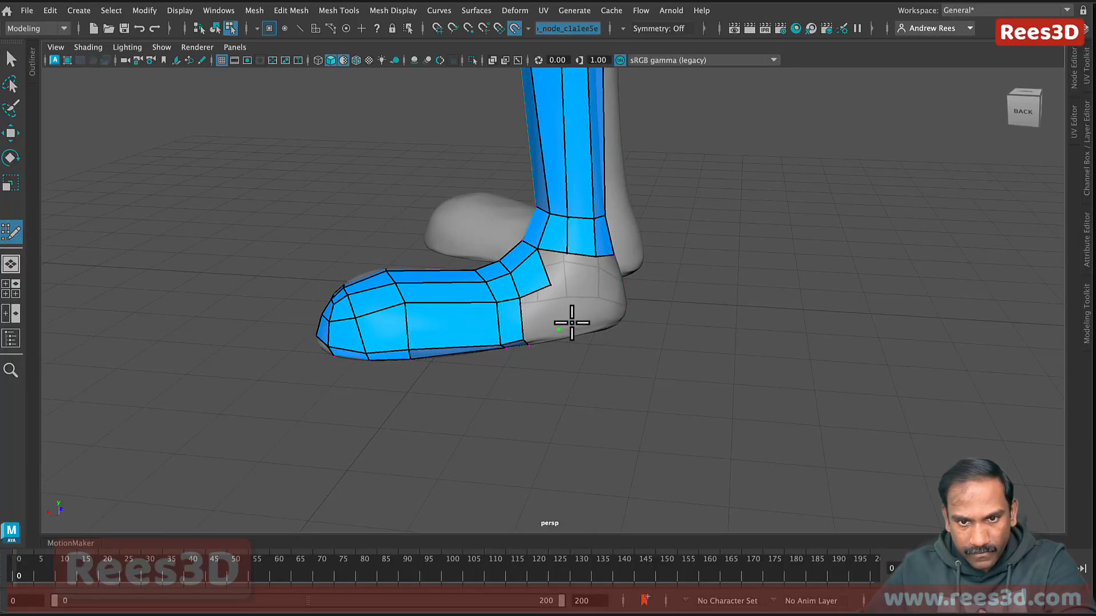
shift+click(534, 312)
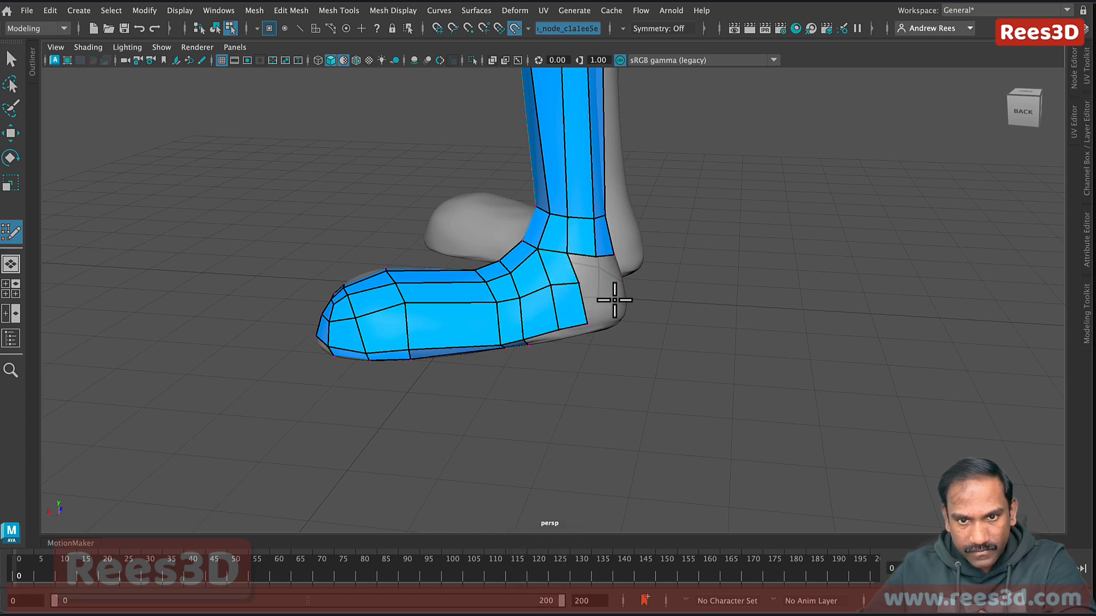
alt+drag(617, 293, 571, 306)
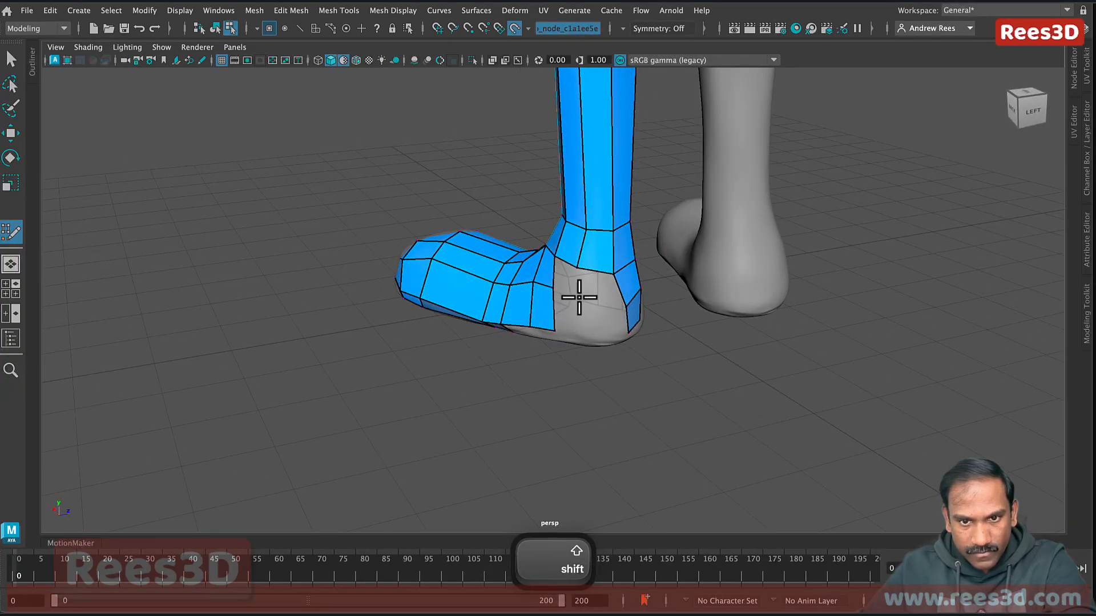
click(580, 298)
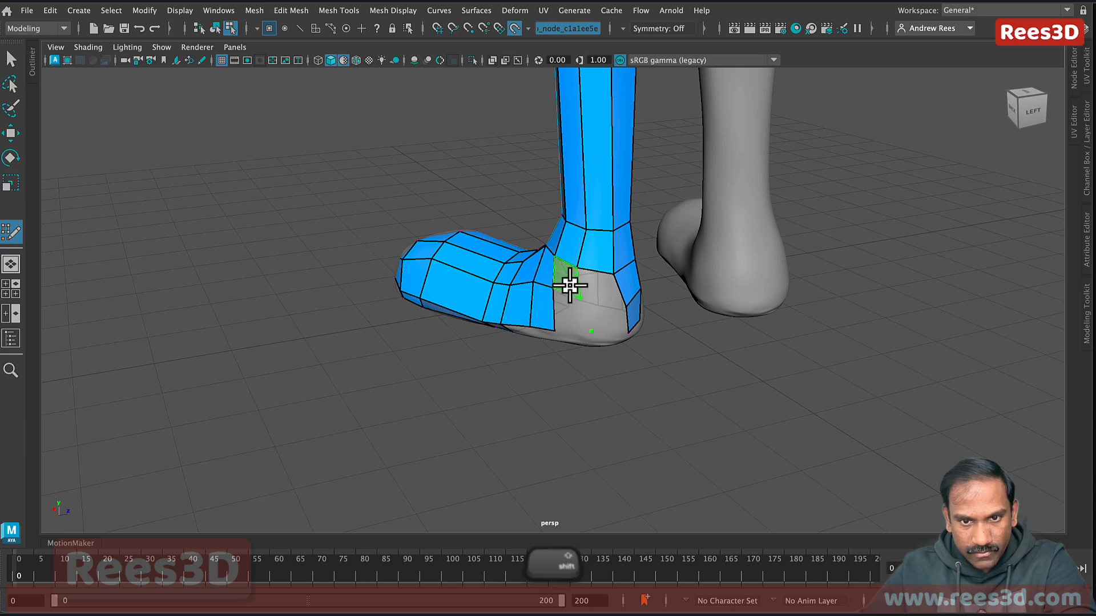
shift+click(601, 318)
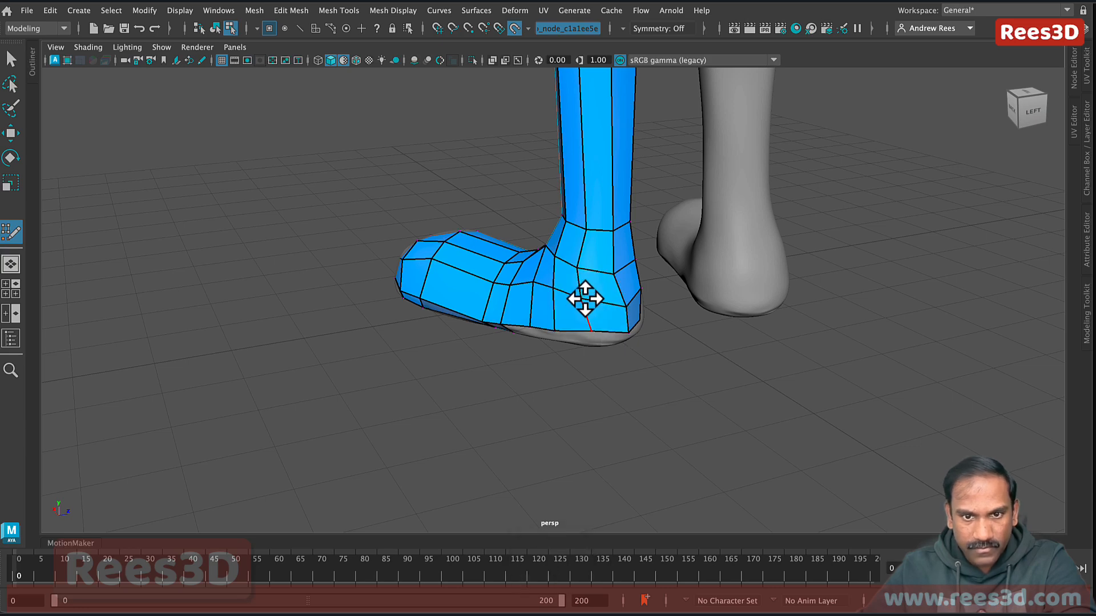
alt+drag(597, 289, 629, 282)
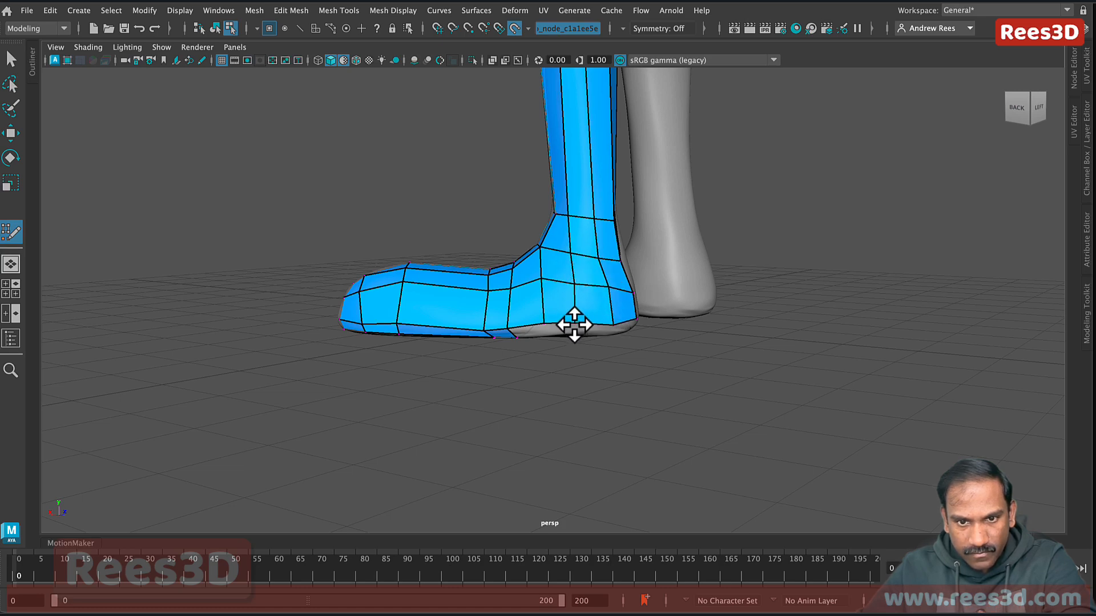
alt+drag(542, 283, 506, 299)
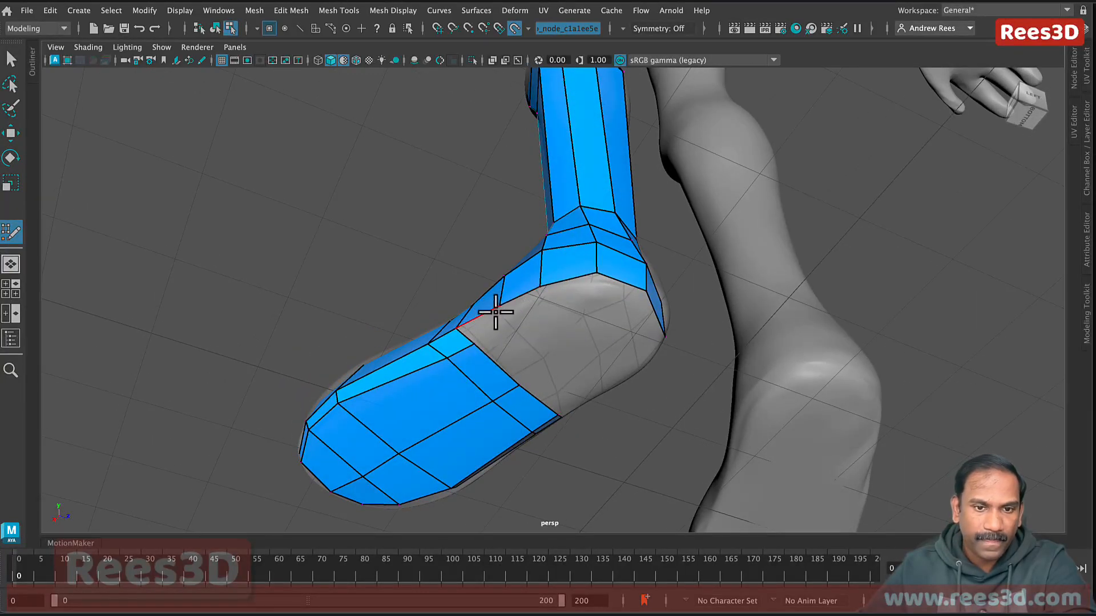
Step: Extrude a strip of quads from the border edge toward the heel, then undo it
key(Tab)
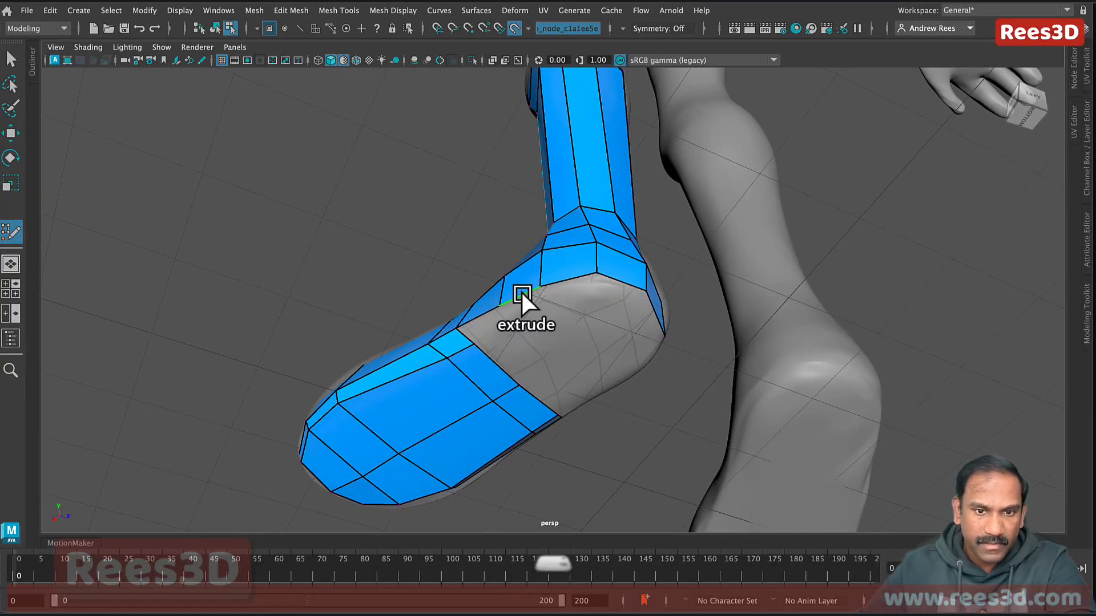
drag(520, 291, 521, 302)
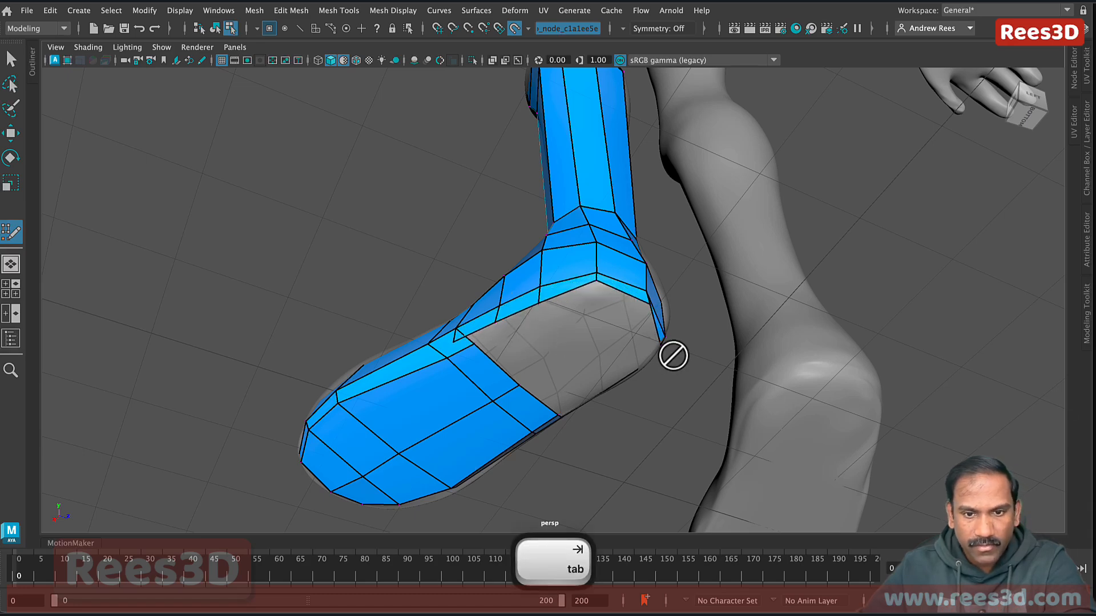
alt+drag(673, 355, 572, 363)
key(super+z)
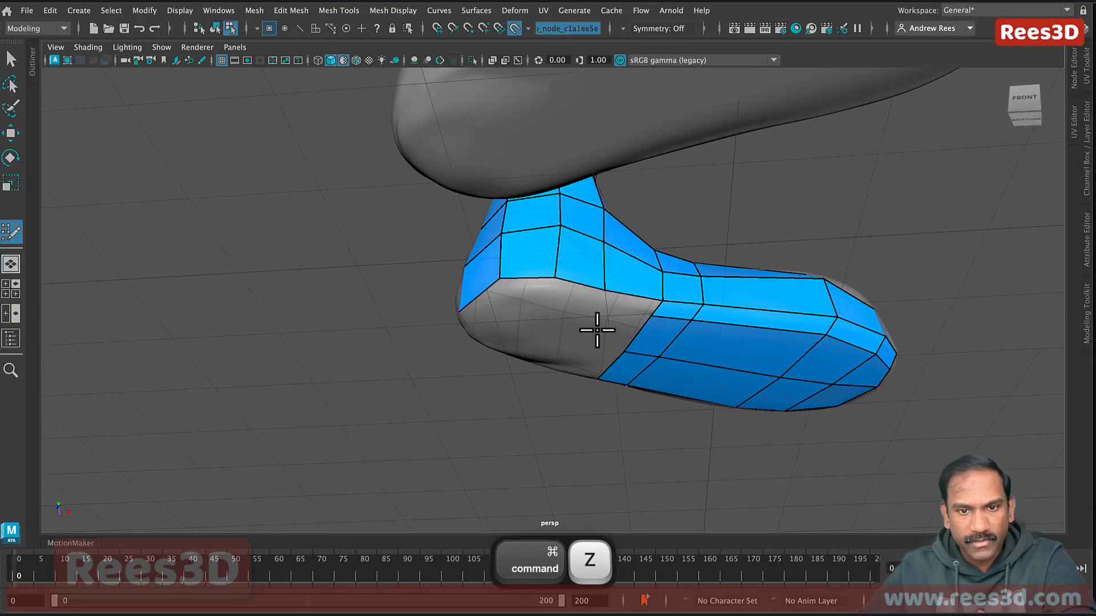
alt+drag(611, 330, 530, 323)
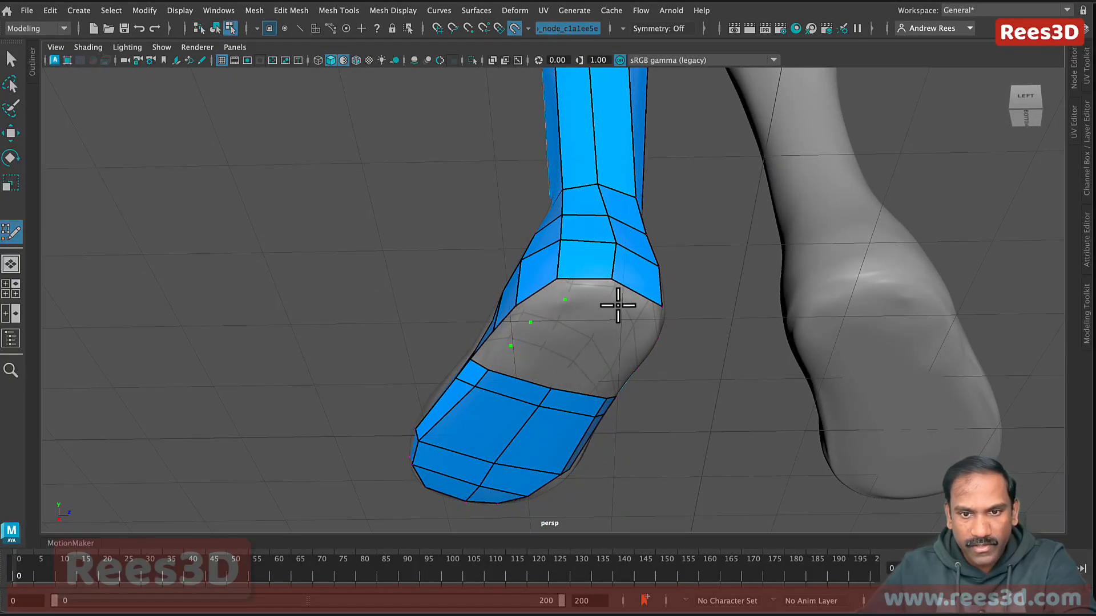
mouse_move(604, 307)
alt+mouse_down()
mouse_move(646, 344)
mouse_move(604, 333)
mouse_move(626, 325)
mouse_move(616, 299)
mouse_move(624, 317)
alt+mouse_up()
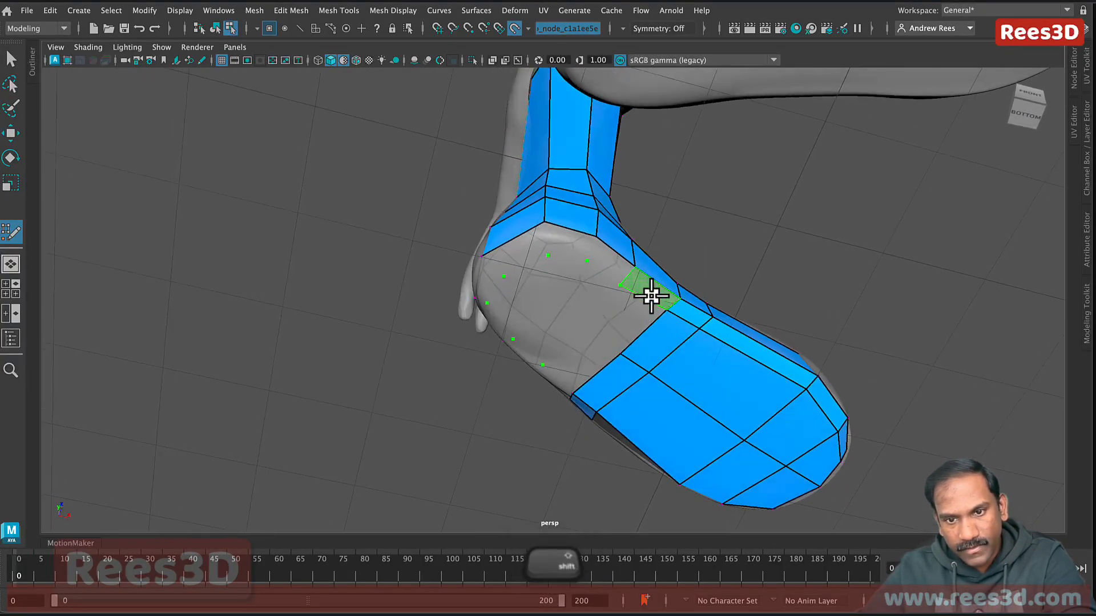
Step: Fill five quads along the sole's upper rim around the heel
shift+click(650, 296)
shift+click(616, 266)
shift+click(571, 247)
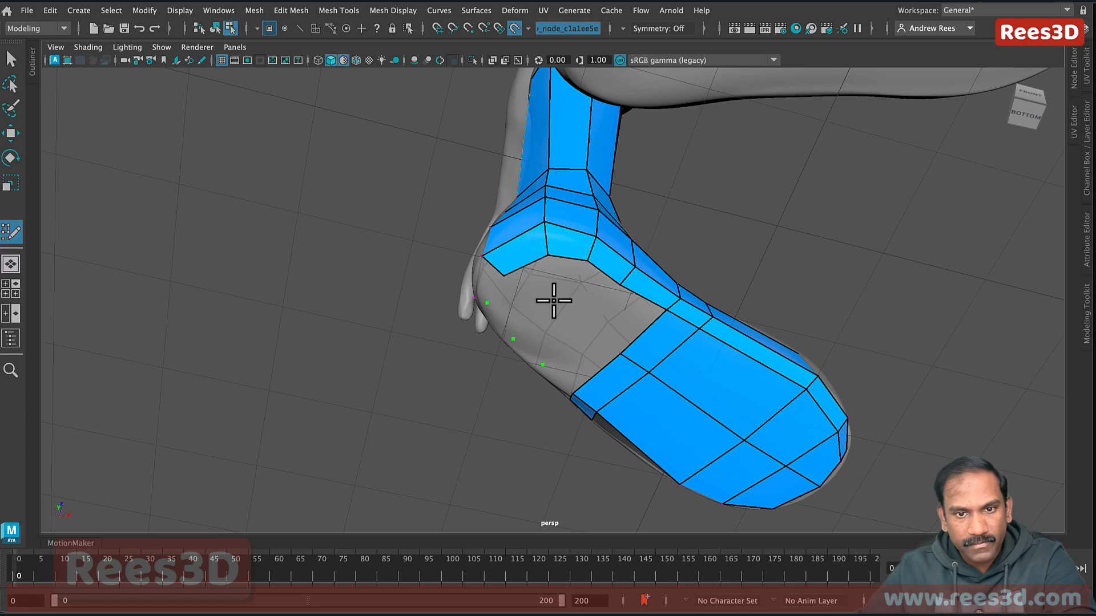
mouse_move(553, 301)
alt+mouse_down()
mouse_move(618, 303)
mouse_move(610, 319)
mouse_move(542, 293)
alt+mouse_up()
shift+click(577, 262)
shift+click(554, 275)
alt+drag(616, 337, 593, 348)
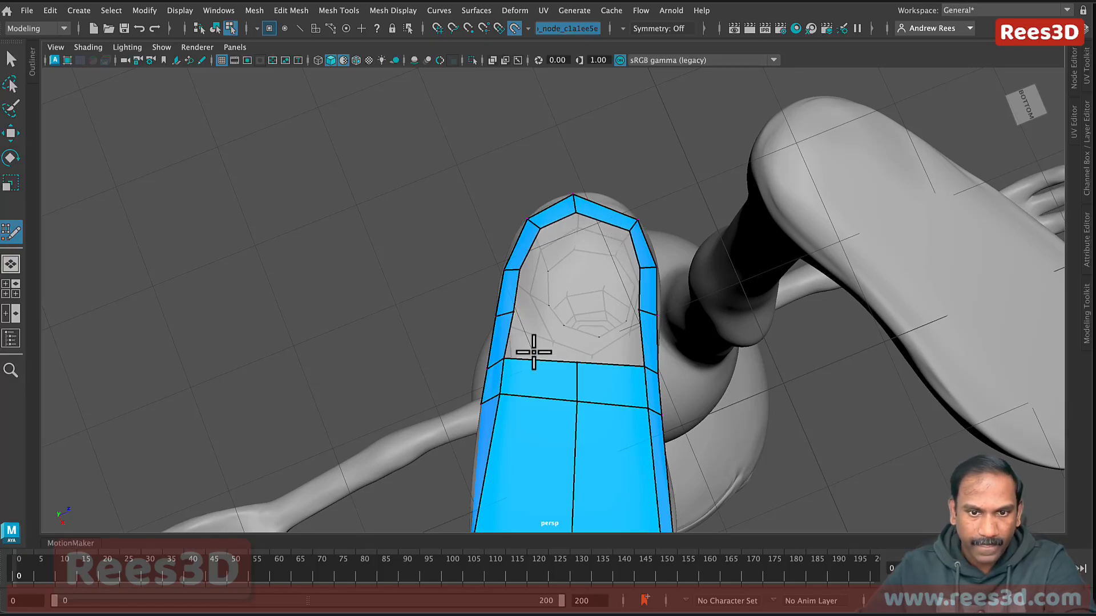
Step: Fill the two remaining grey faces on the sole, then view the leg cage from behind
key(shift)
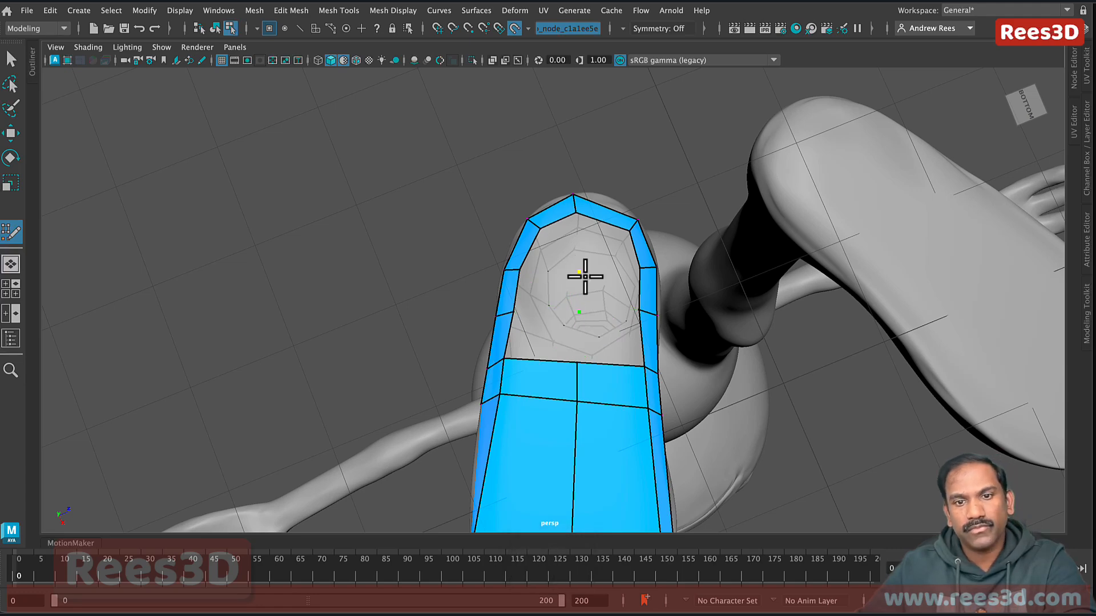
shift+click(538, 335)
shift+click(604, 333)
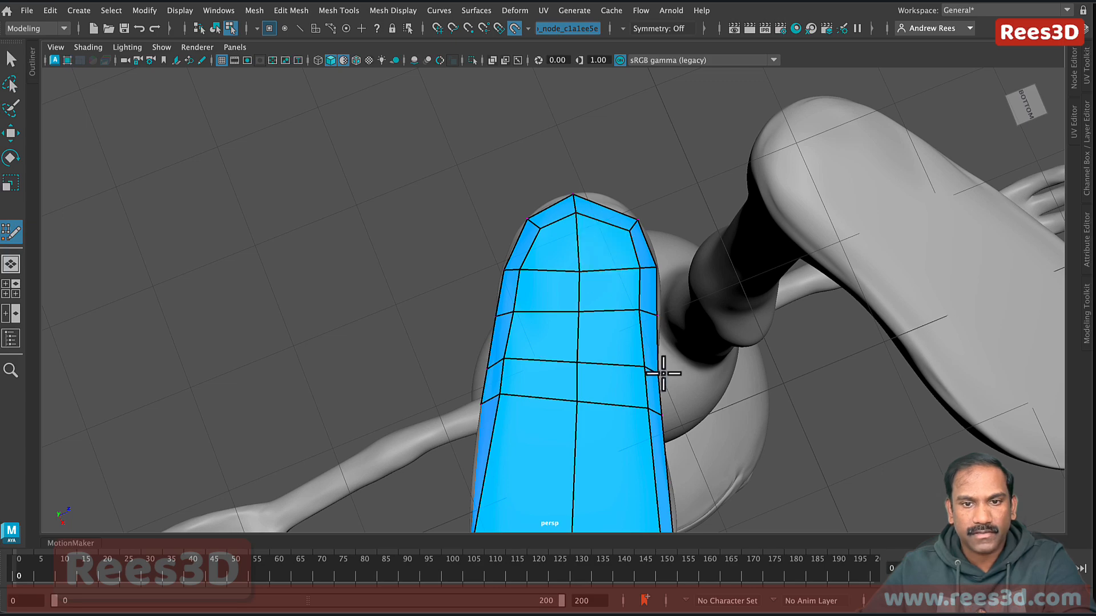
alt+drag(663, 373, 485, 439)
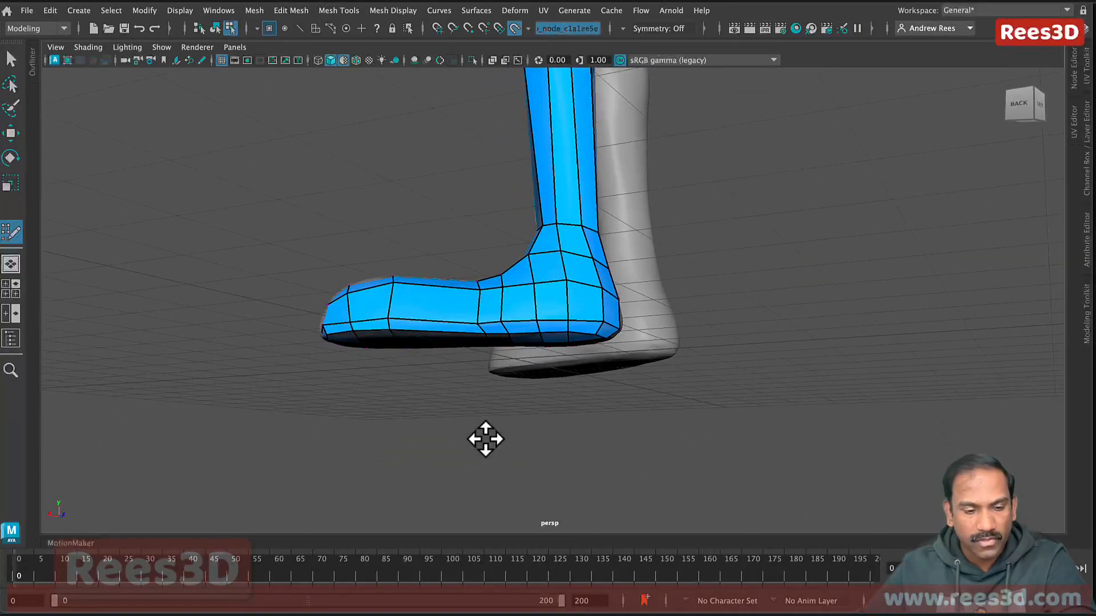
Step: Relax the foot cage's vertices, then undo the last two edits to the foot
key(shift)
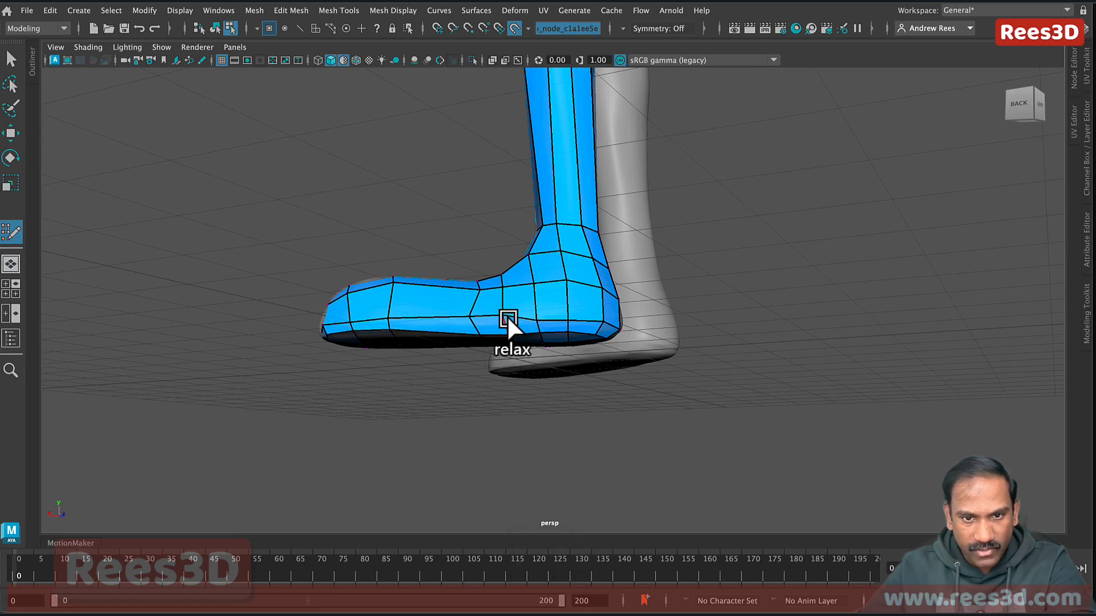
key(super+z)
key(super+z)
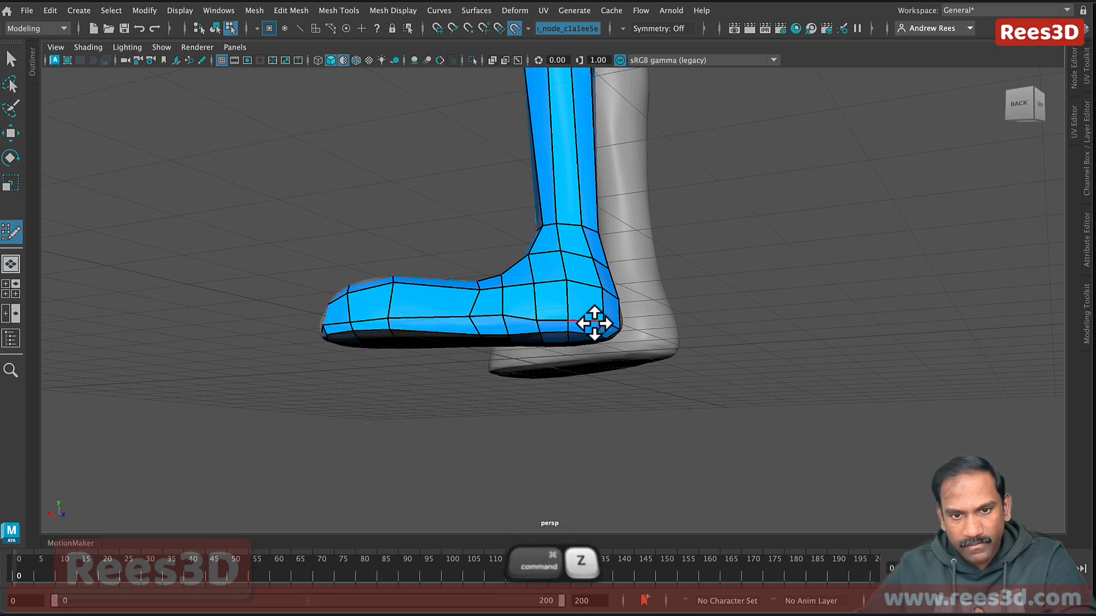
key(super+z)
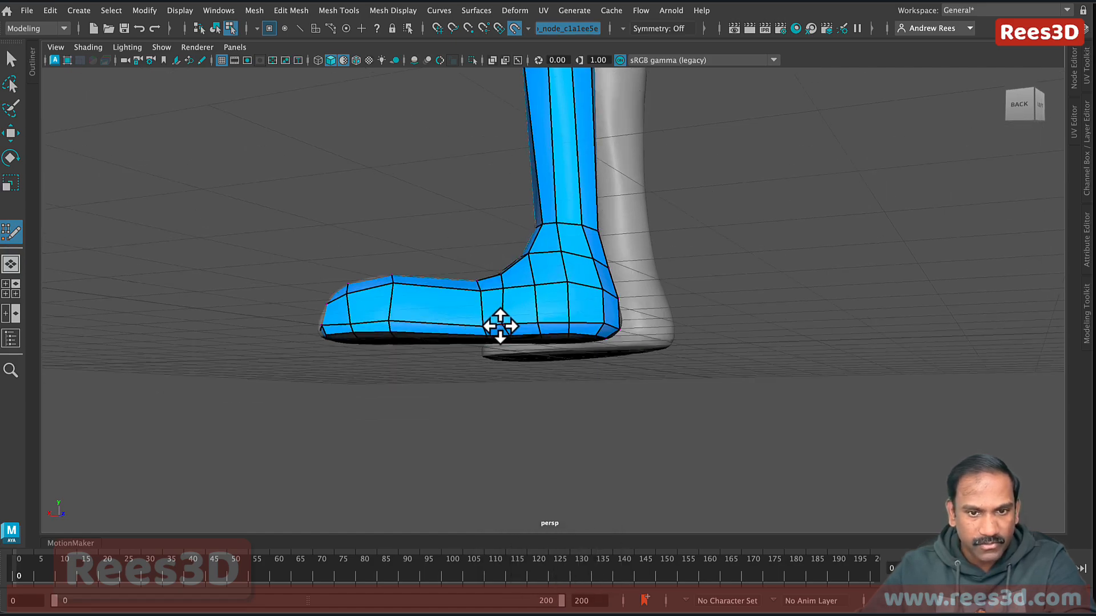
Step: Orbit around the feet from the front and low angles to check the cage
mouse_move(586, 338)
alt+mouse_down()
mouse_move(558, 348)
mouse_move(563, 318)
mouse_move(431, 339)
mouse_move(638, 320)
mouse_move(597, 354)
alt+mouse_up()
alt+drag(582, 362, 668, 319)
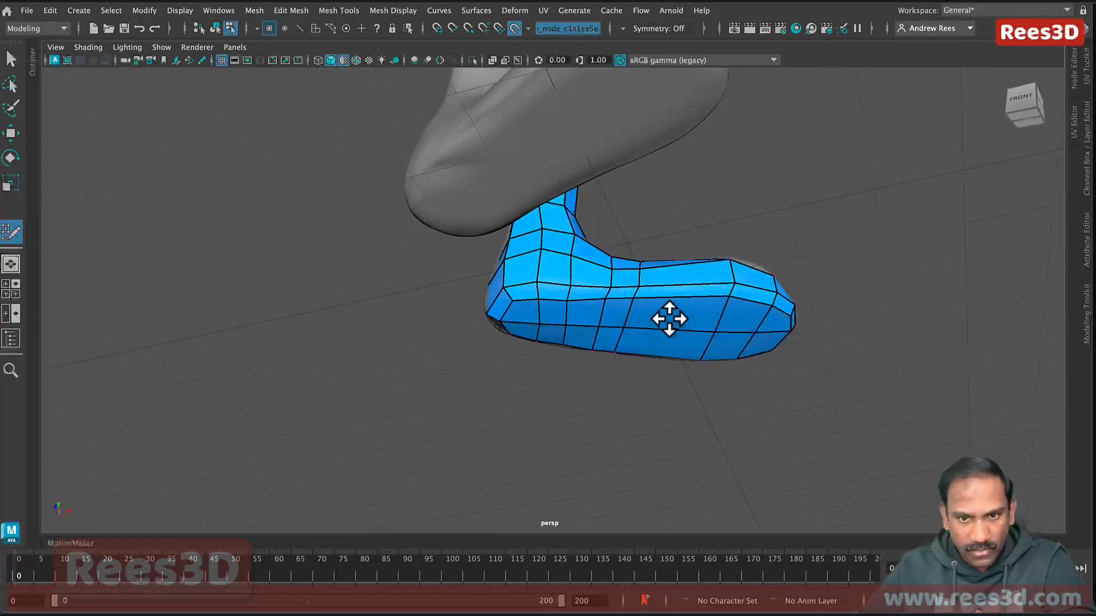
alt+drag(621, 276, 597, 286)
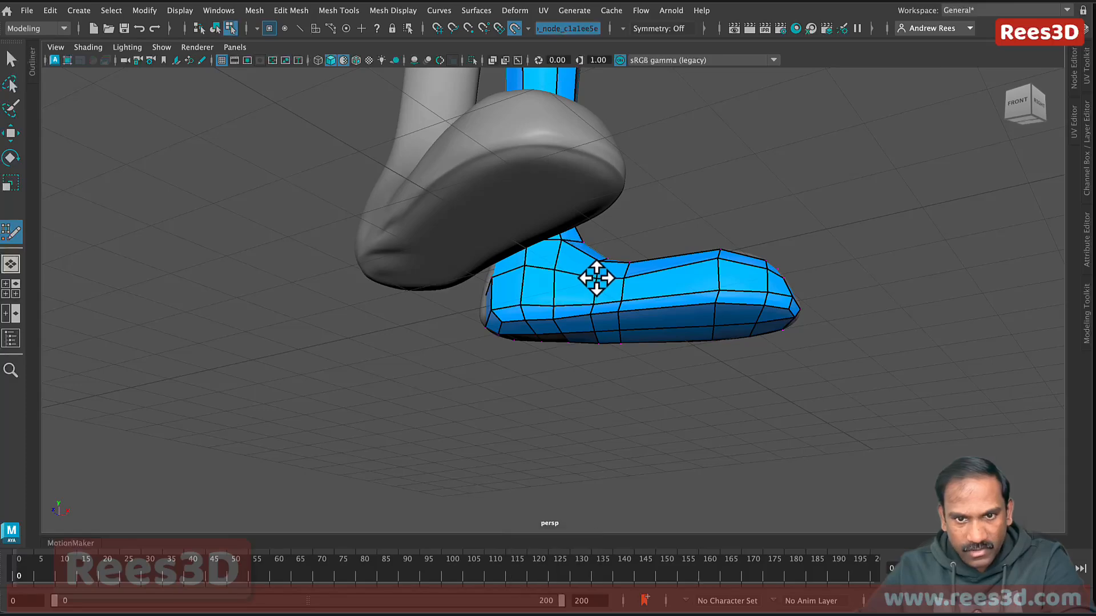
alt+drag(688, 323, 593, 331)
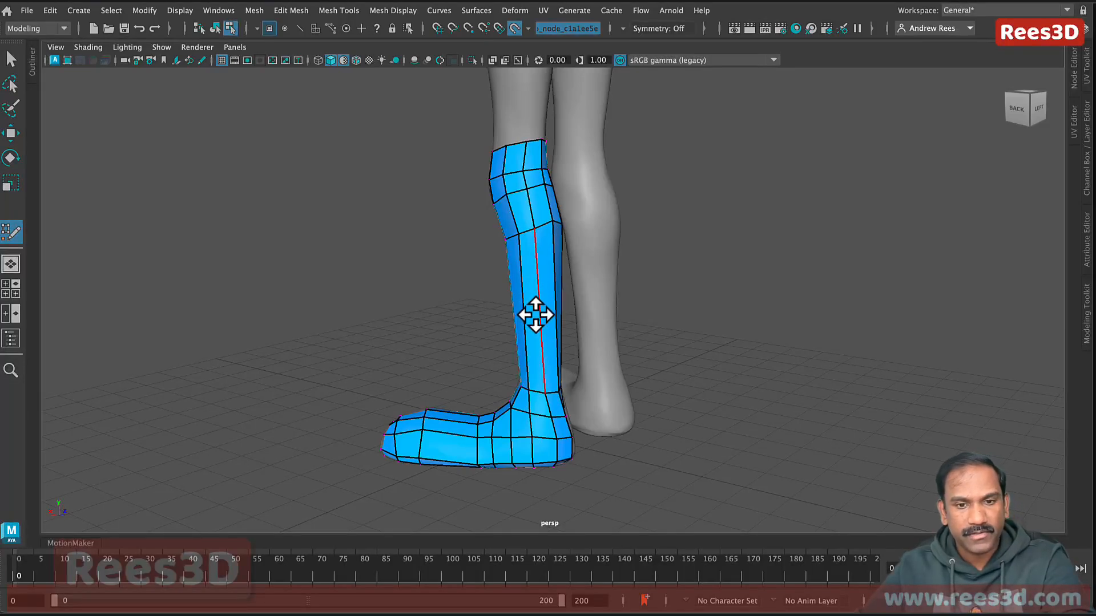
Step: Insert a vertical edge loop along the leg and foot and a horizontal loop around the lower leg
key(ctrl)
ctrl+click(539, 283)
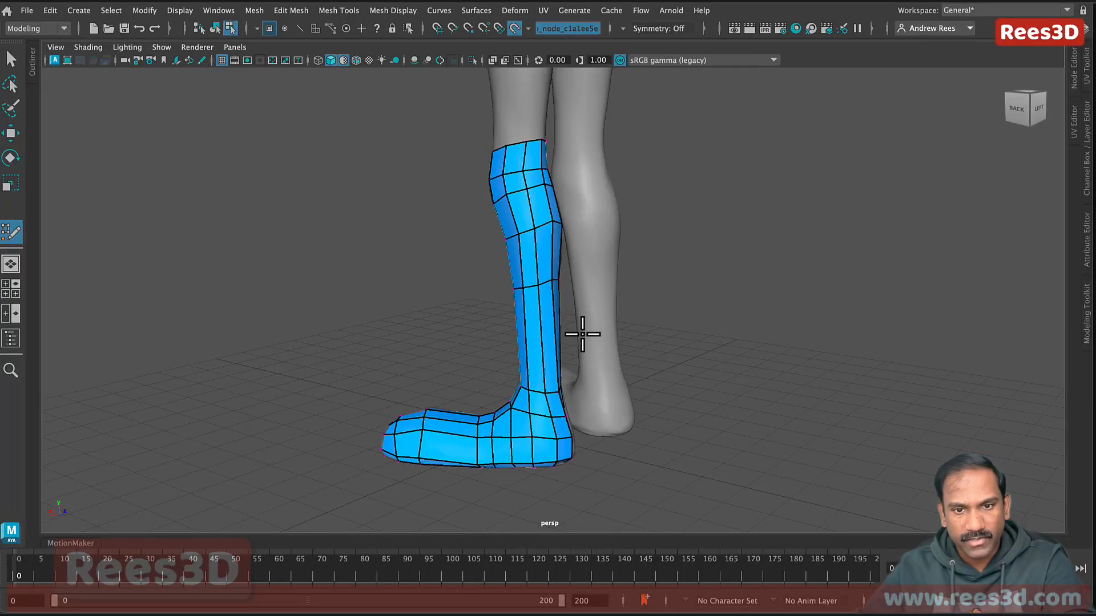
key(ctrl)
ctrl+click(545, 344)
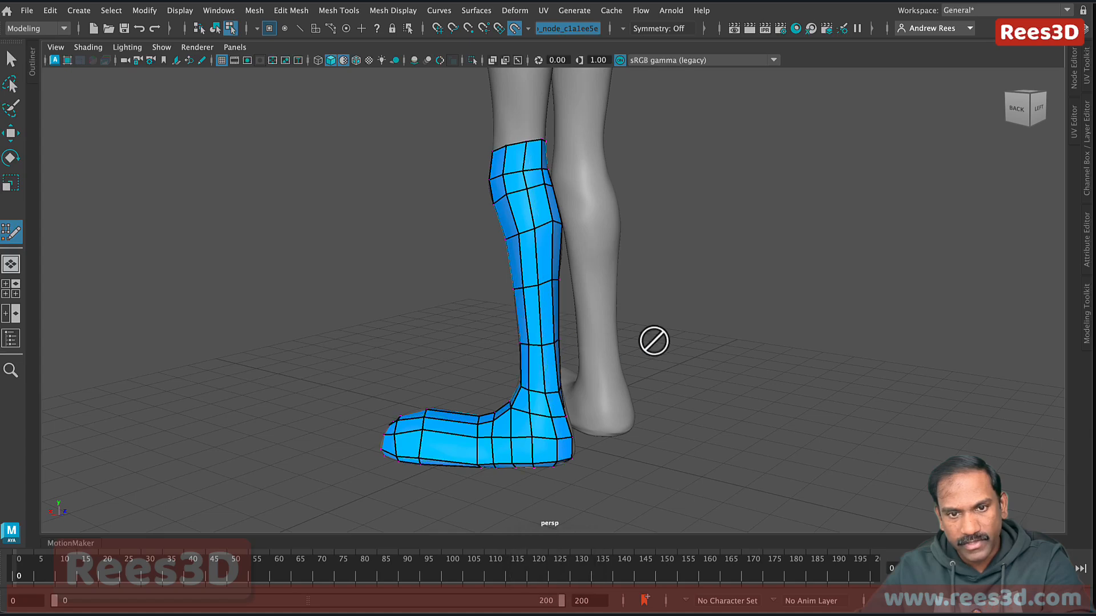
Step: Zoom in on the knee and orbit to a right-side view of the leg
alt+drag(555, 317, 655, 316)
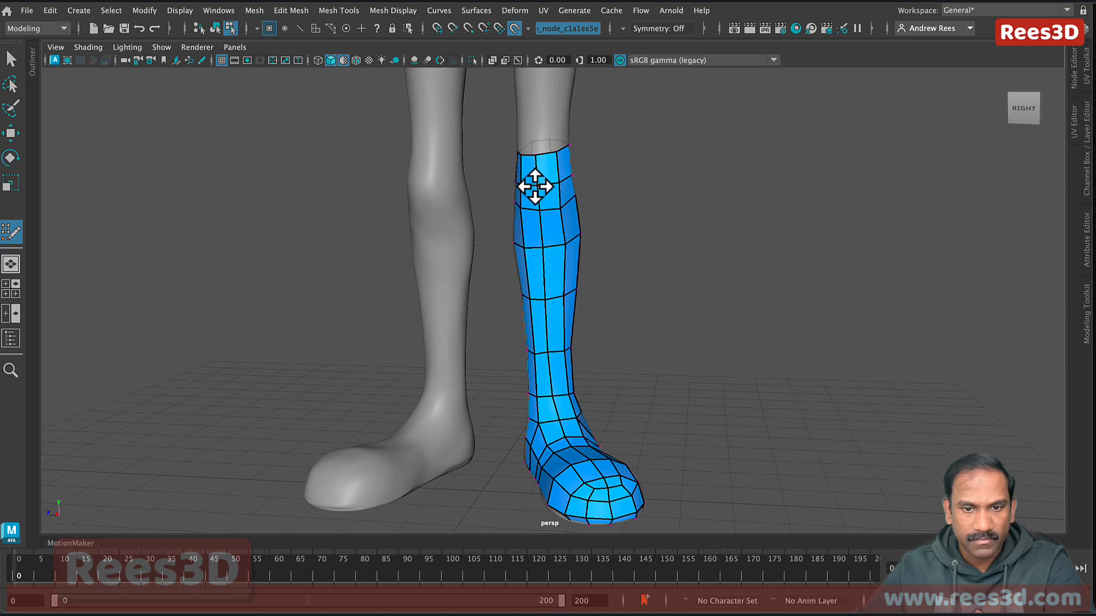
alt+drag(552, 379, 555, 306)
alt+right_drag(555, 305, 447, 244)
alt+middle_drag(568, 257, 565, 328)
alt+drag(565, 327, 554, 302)
alt+right_drag(628, 325, 780, 355)
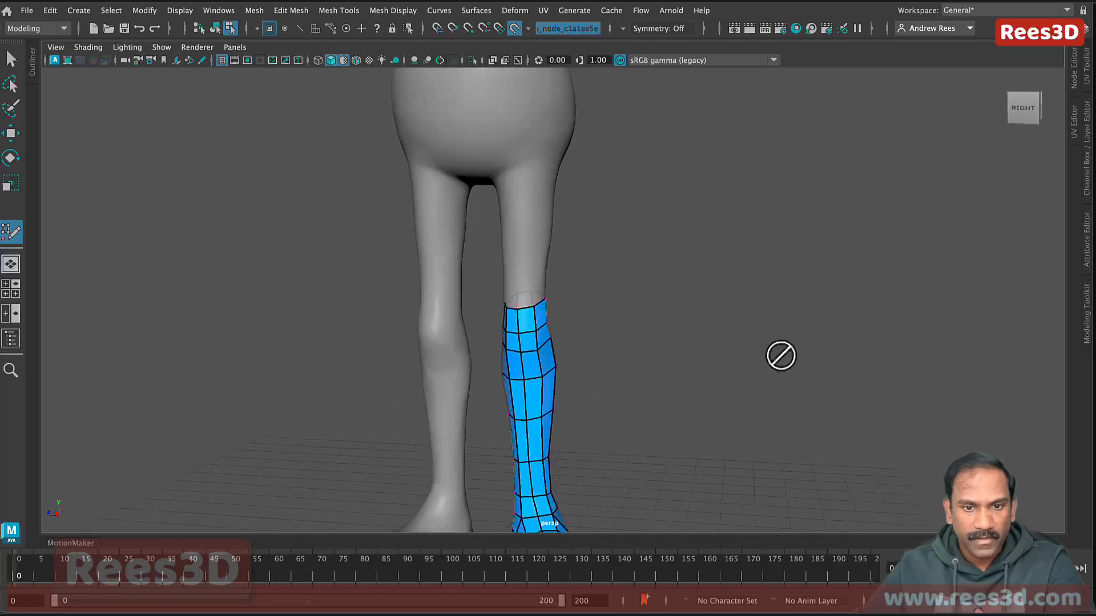
alt+right_drag(556, 297, 577, 313)
alt+middle_drag(577, 313, 606, 303)
alt+drag(607, 303, 603, 266)
alt+right_drag(693, 349, 592, 337)
alt+middle_drag(592, 337, 590, 393)
alt+drag(589, 393, 516, 231)
Step: Extend the leg cage upward over the thigh and inspect the new thigh faces from several angles
alt+right_drag(446, 362, 623, 363)
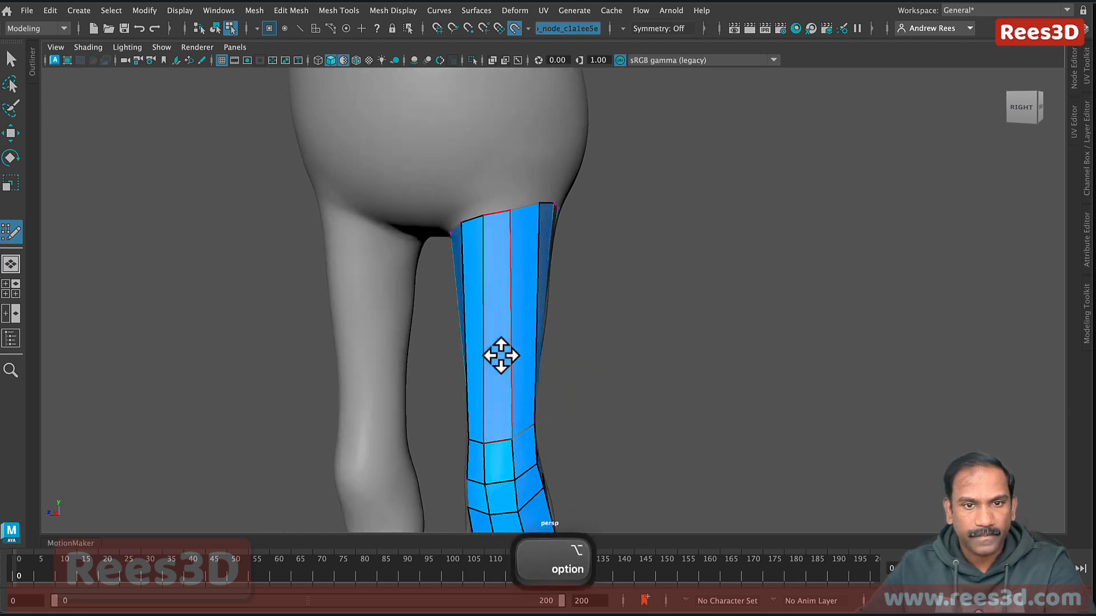
alt+drag(500, 356, 501, 241)
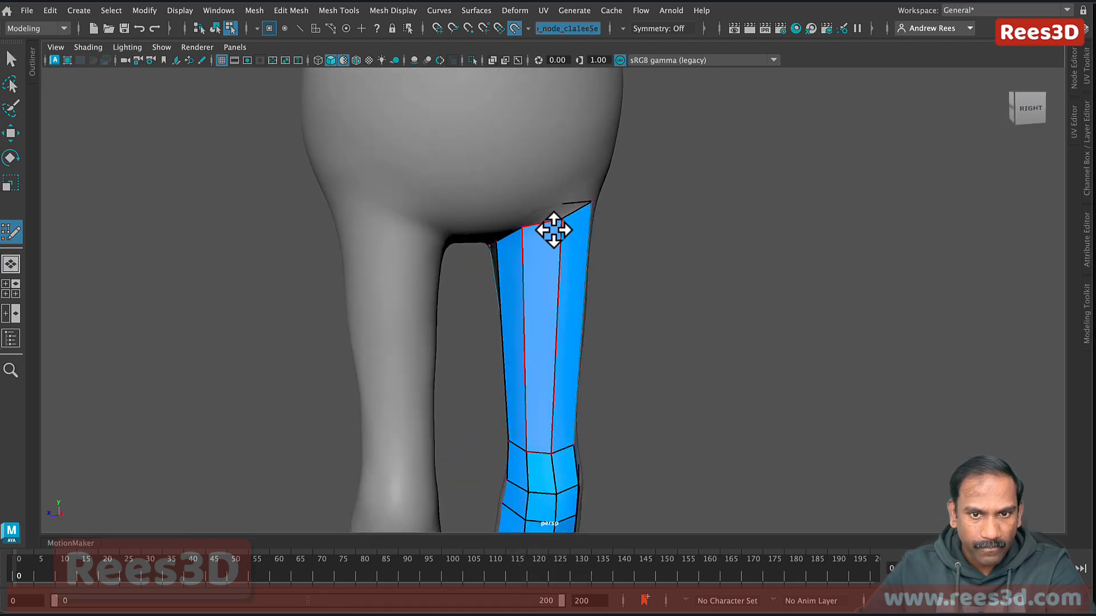
alt+drag(554, 208, 440, 262)
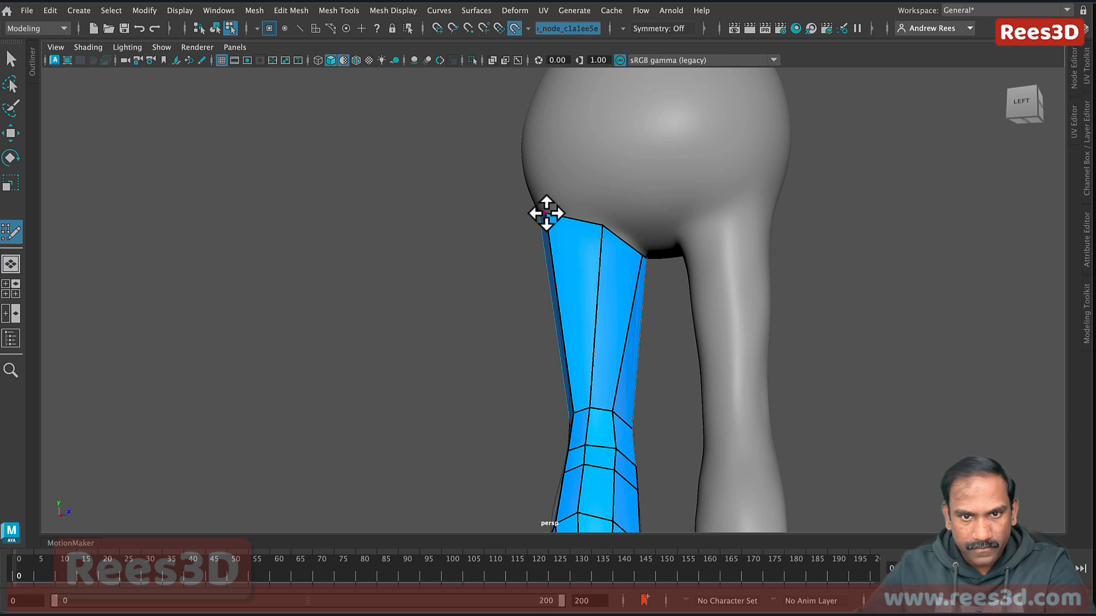
alt+drag(614, 264, 562, 297)
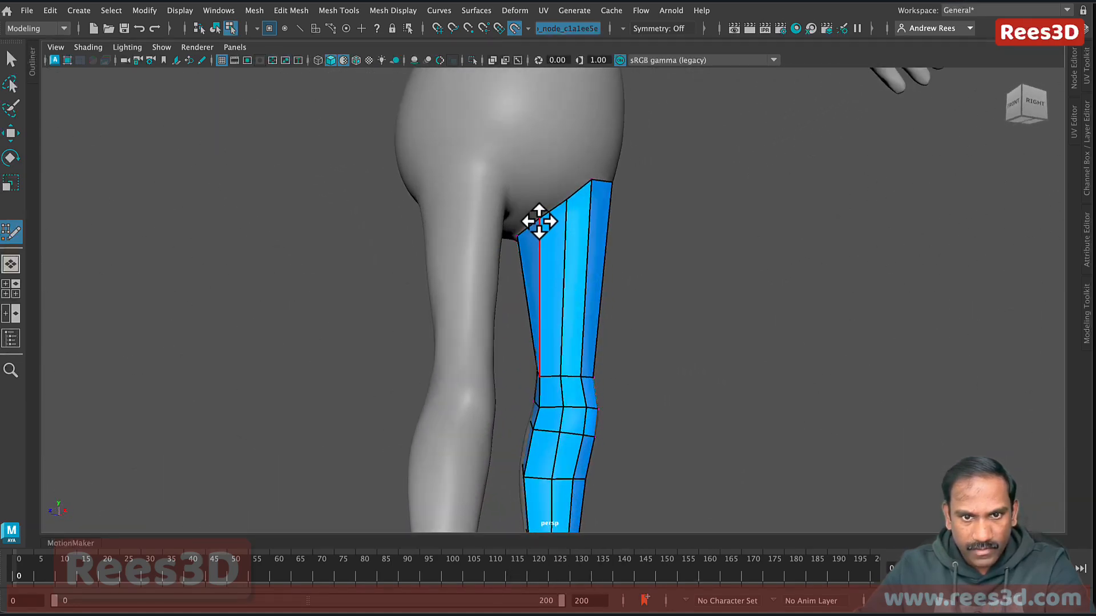
alt+drag(535, 223, 561, 201)
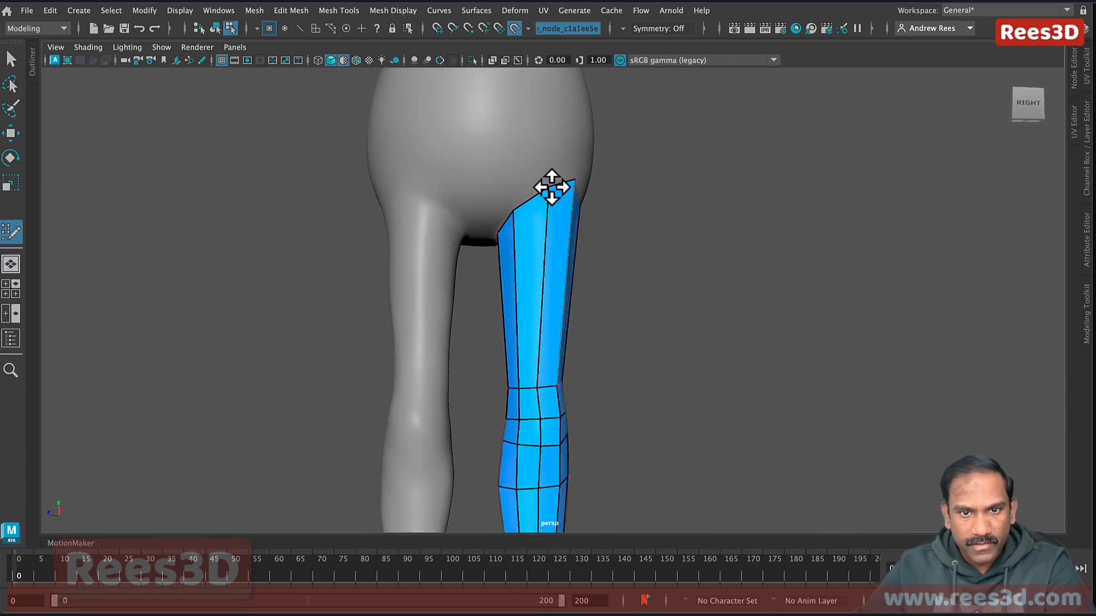
alt+drag(514, 271, 490, 431)
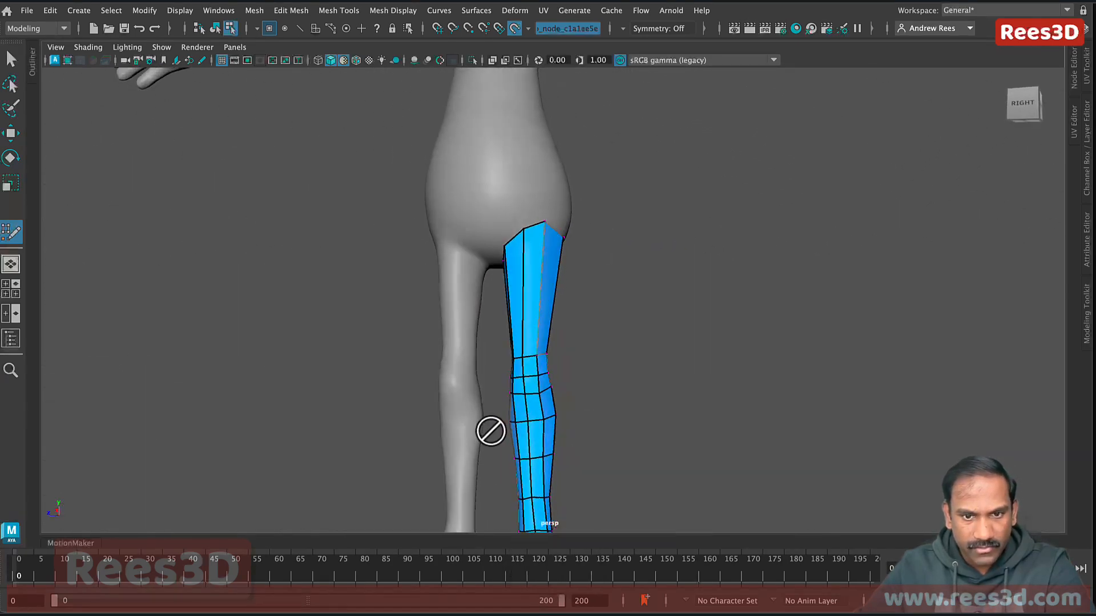
alt+drag(538, 278, 566, 319)
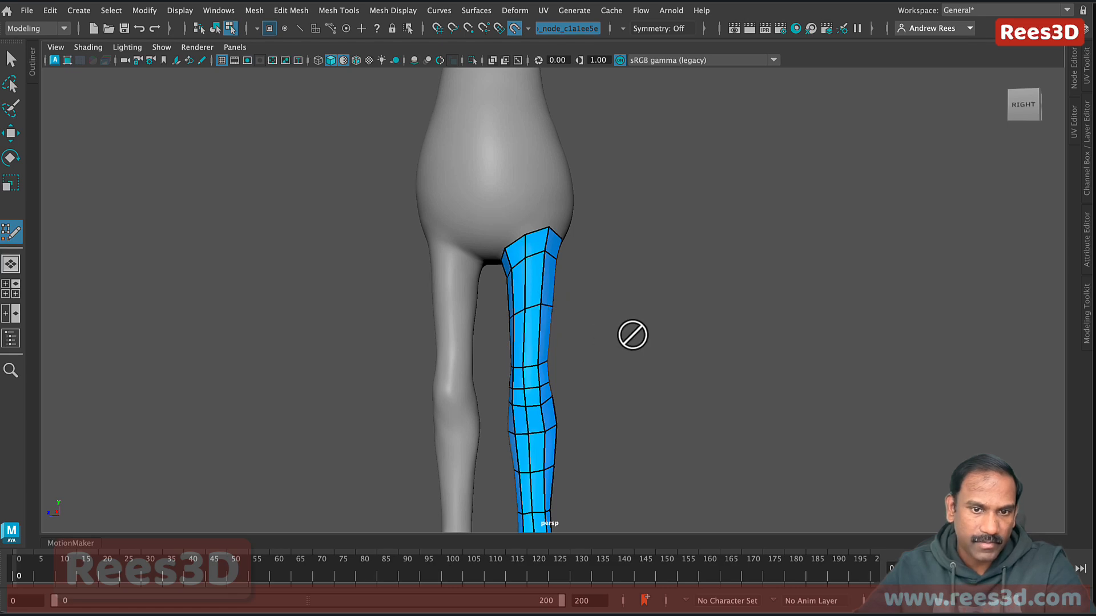
alt+drag(632, 335, 662, 355)
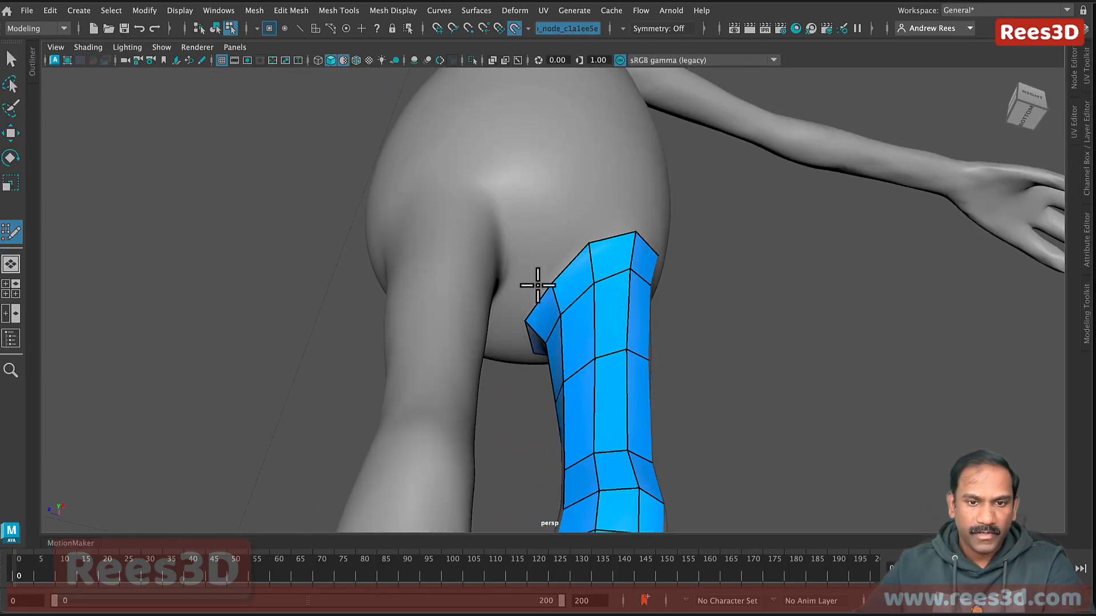
Step: Orbit around the hip and thigh top from behind and below, ending on a side view of the covered leg
mouse_move(537, 284)
alt+mouse_down()
mouse_move(521, 301)
mouse_move(576, 228)
mouse_move(546, 272)
alt+mouse_up()
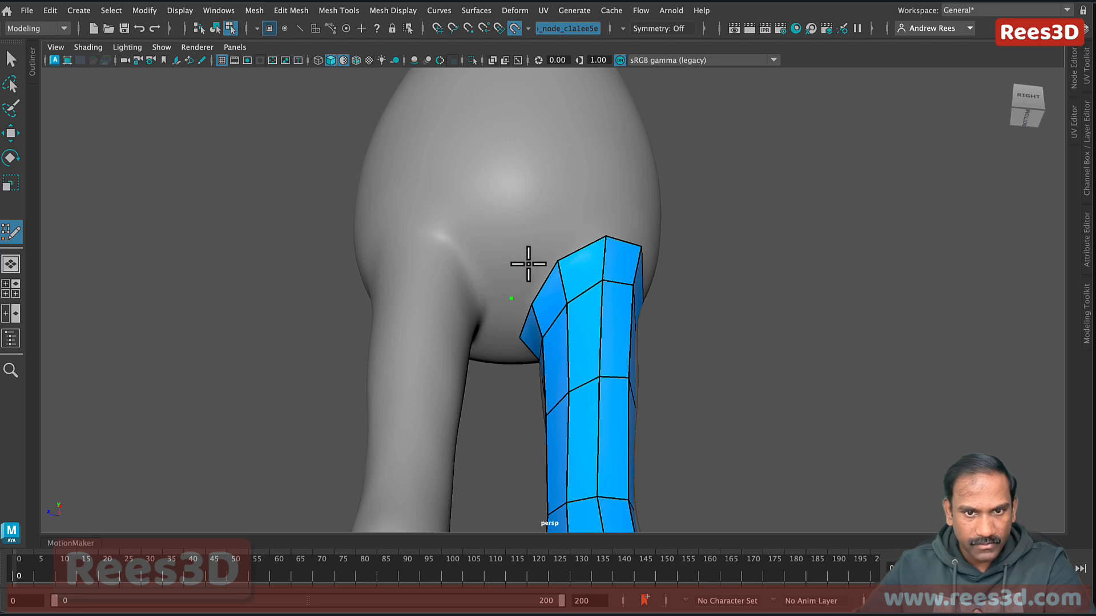
alt+drag(573, 260, 624, 329)
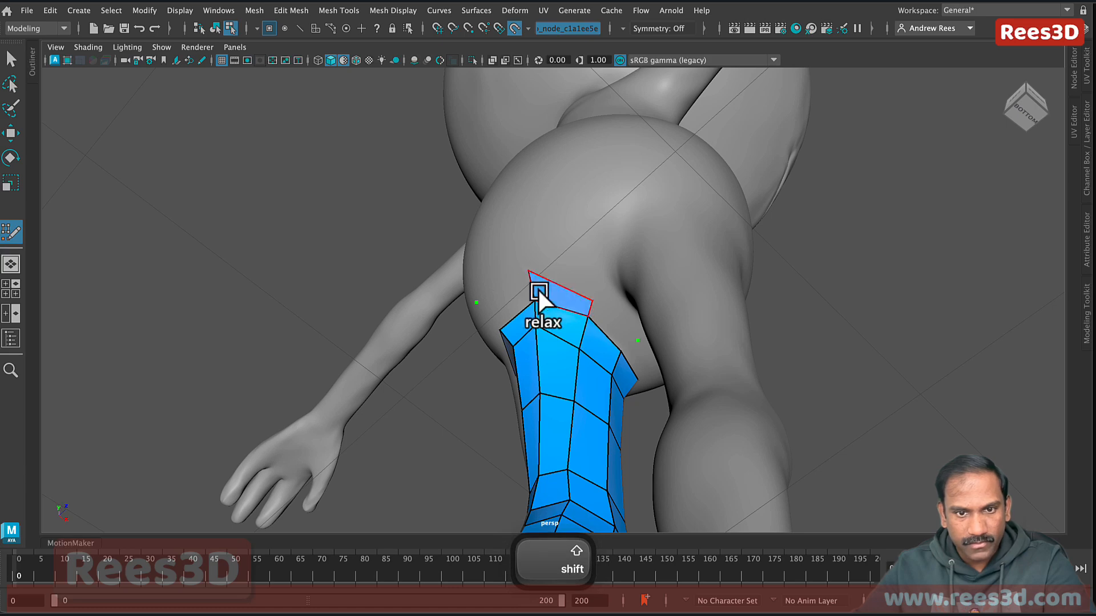
mouse_move(537, 354)
alt+mouse_down()
mouse_move(633, 379)
mouse_move(557, 288)
alt+mouse_up()
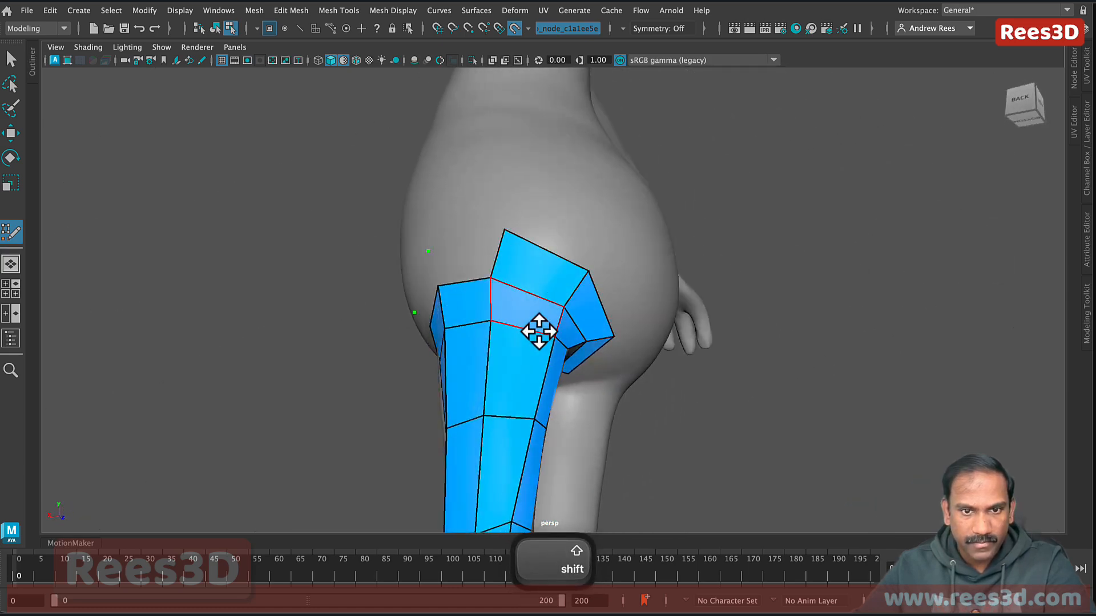
alt+drag(538, 331, 589, 325)
alt+drag(505, 304, 582, 332)
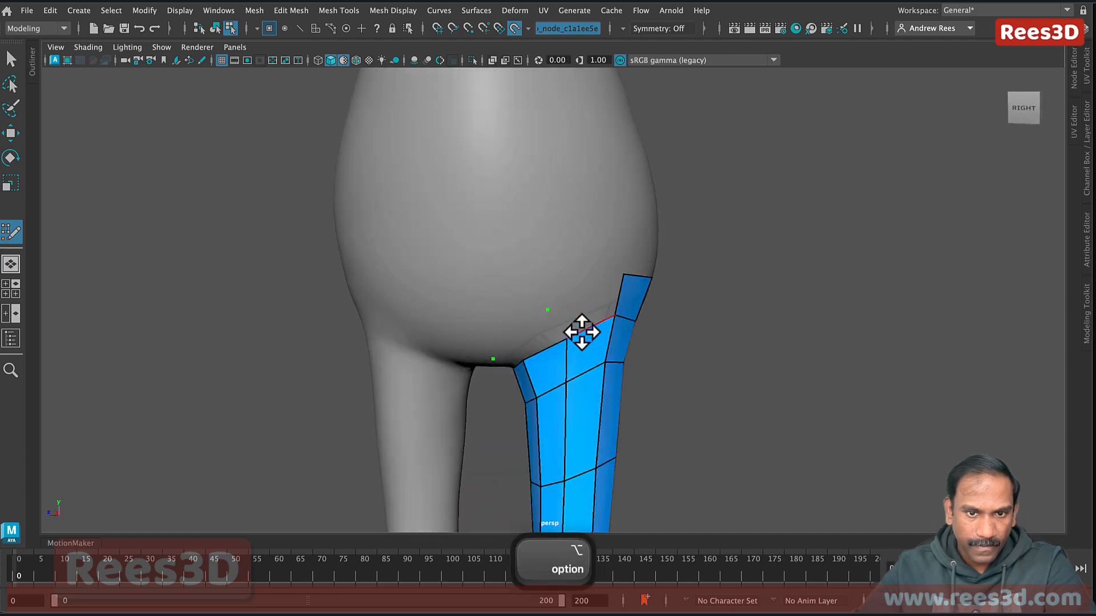
mouse_move(589, 388)
alt+mouse_down()
mouse_move(567, 272)
mouse_move(585, 316)
mouse_move(587, 272)
alt+mouse_up()
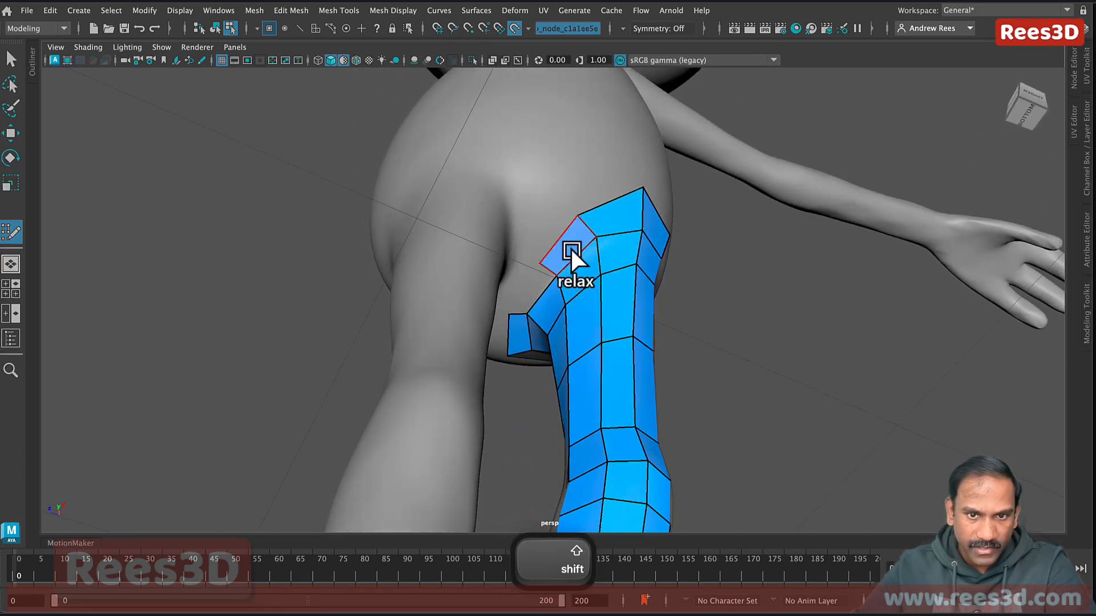
alt+drag(635, 345, 465, 347)
alt+right_drag(465, 347, 429, 361)
alt+drag(608, 395, 598, 359)
alt+right_drag(694, 301, 611, 411)
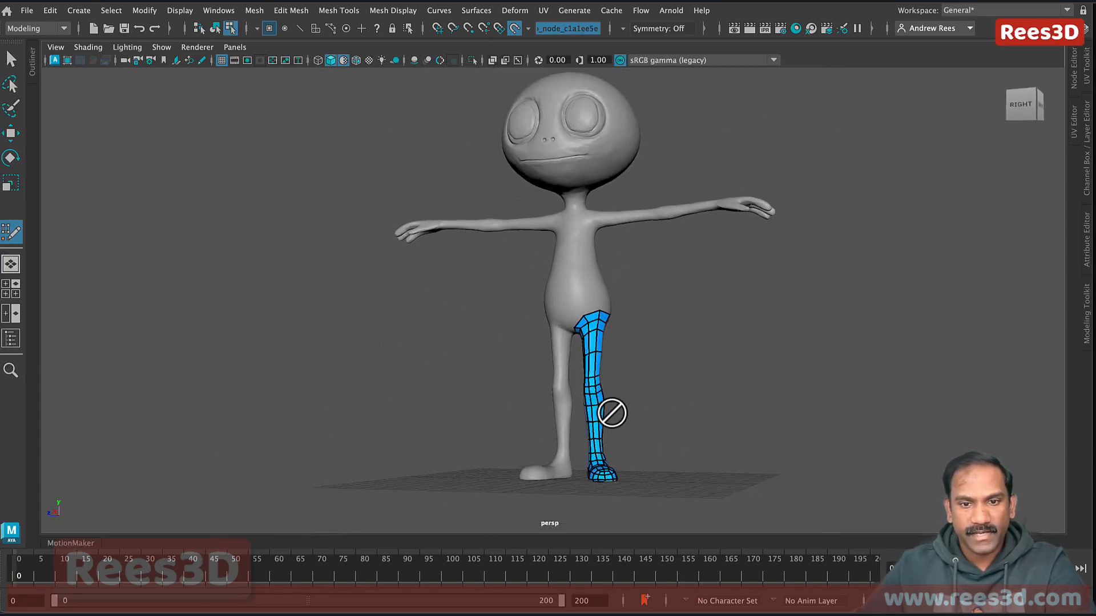
alt+drag(611, 411, 597, 413)
alt+right_drag(597, 413, 663, 423)
alt+drag(663, 423, 679, 307)
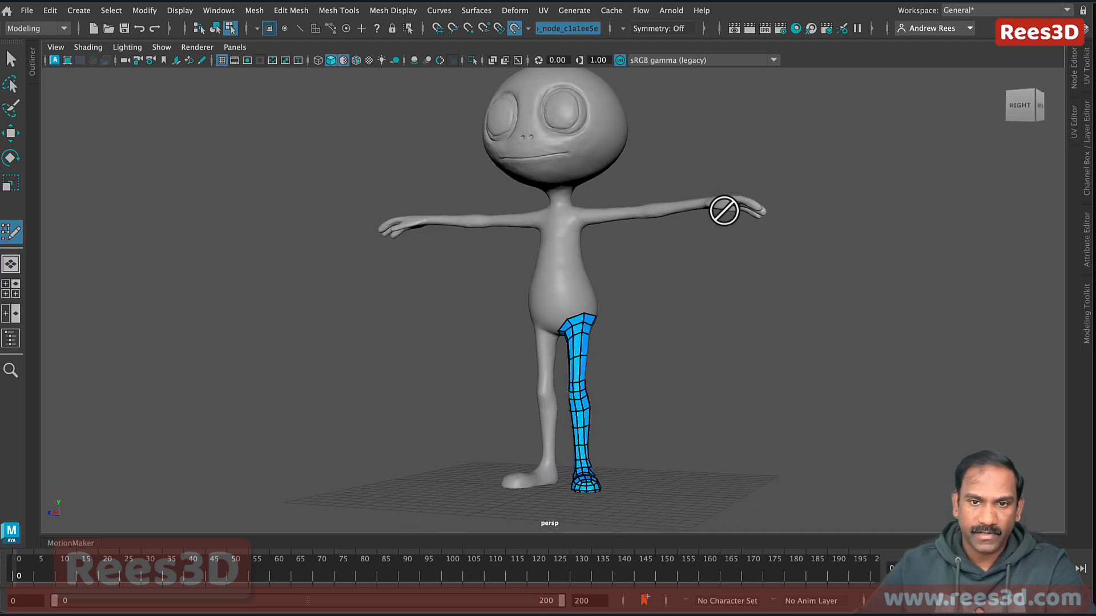